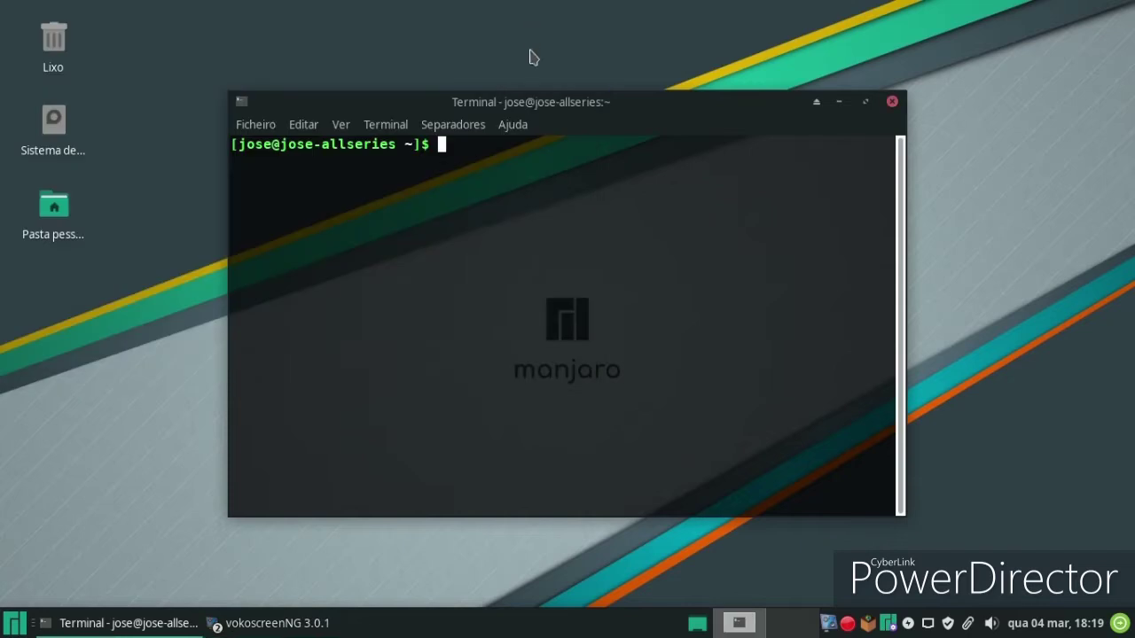
View the terminal's About information and close the terminal window
left_click(523, 181)
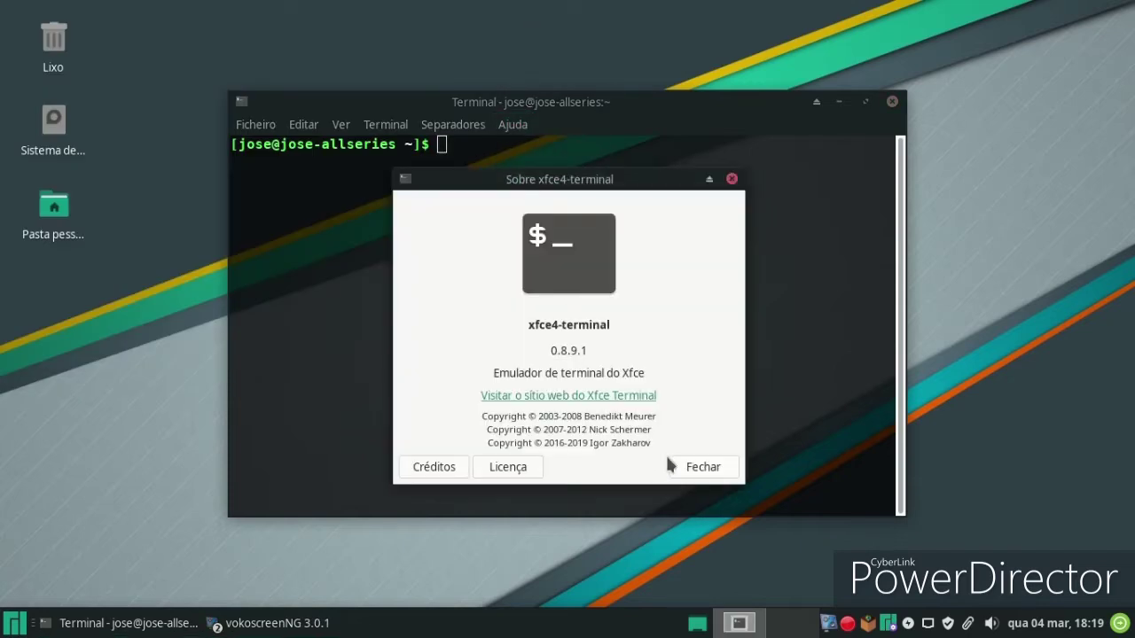
left_click(674, 465)
left_click(892, 102)
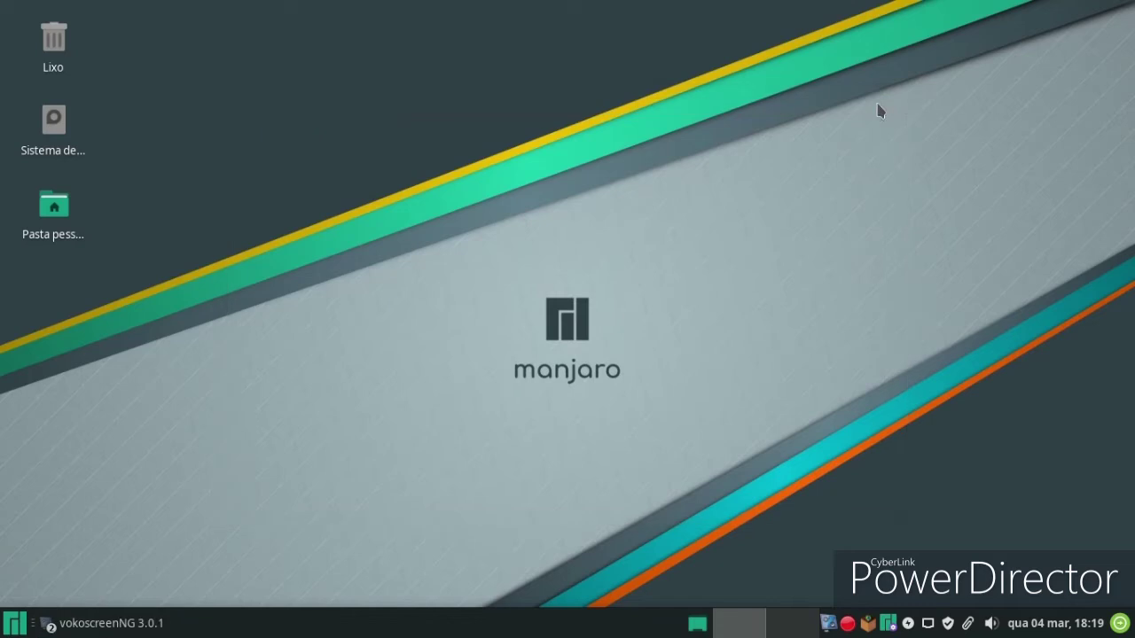
Set the desktop wallpaper to the bottle and crab on a beach at sunset and close the desktop settings
right_click(390, 165)
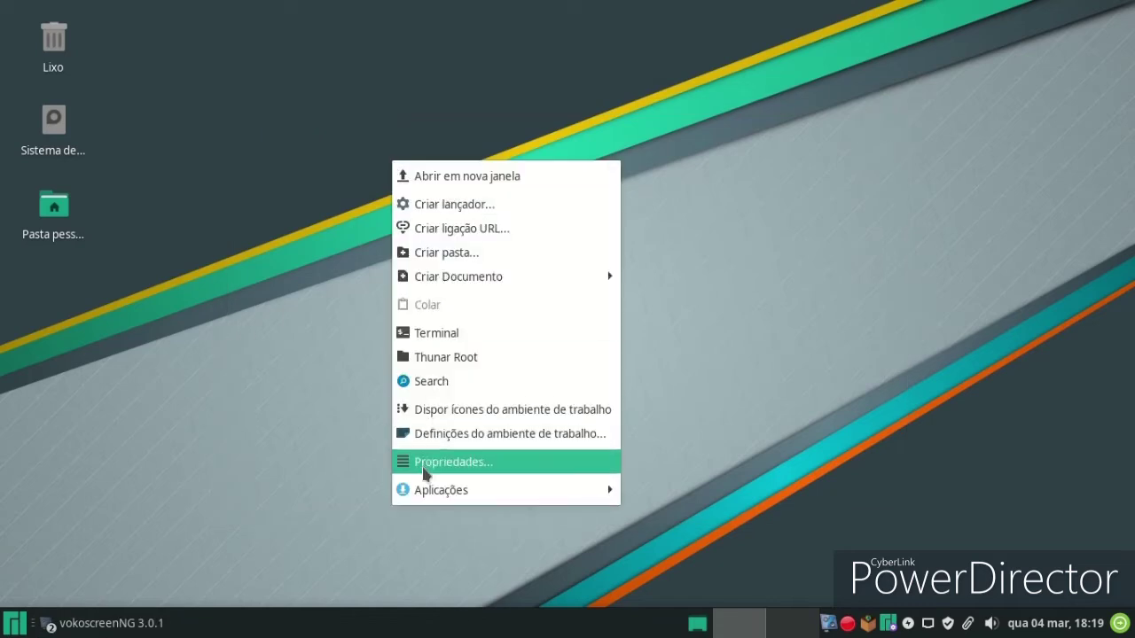
left_click(431, 441)
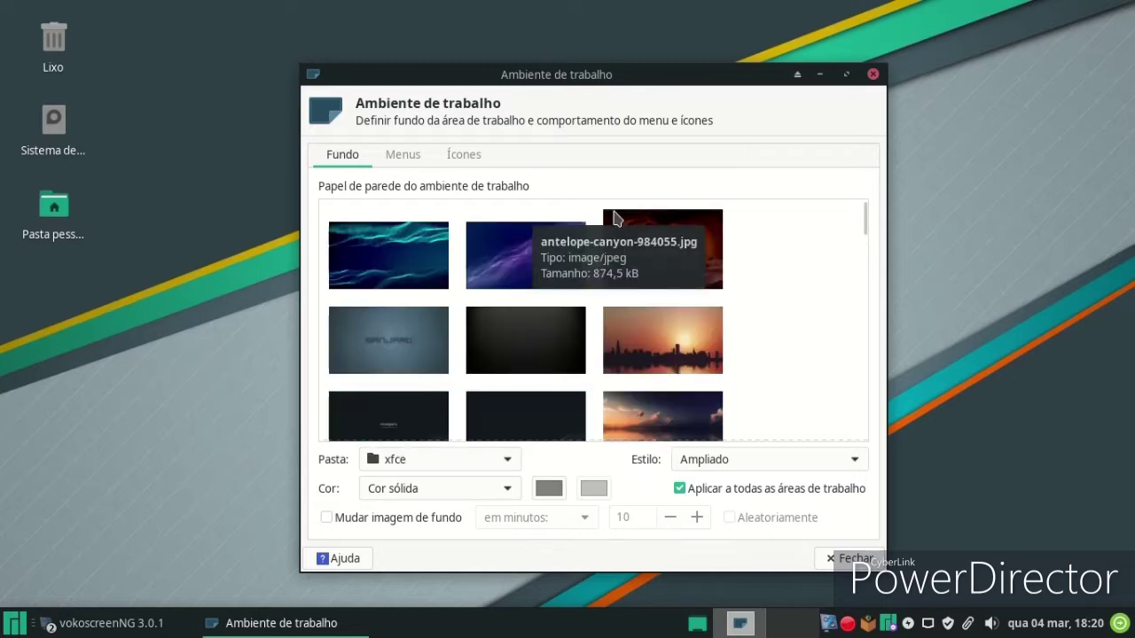
scroll(768, 240, "down", 3)
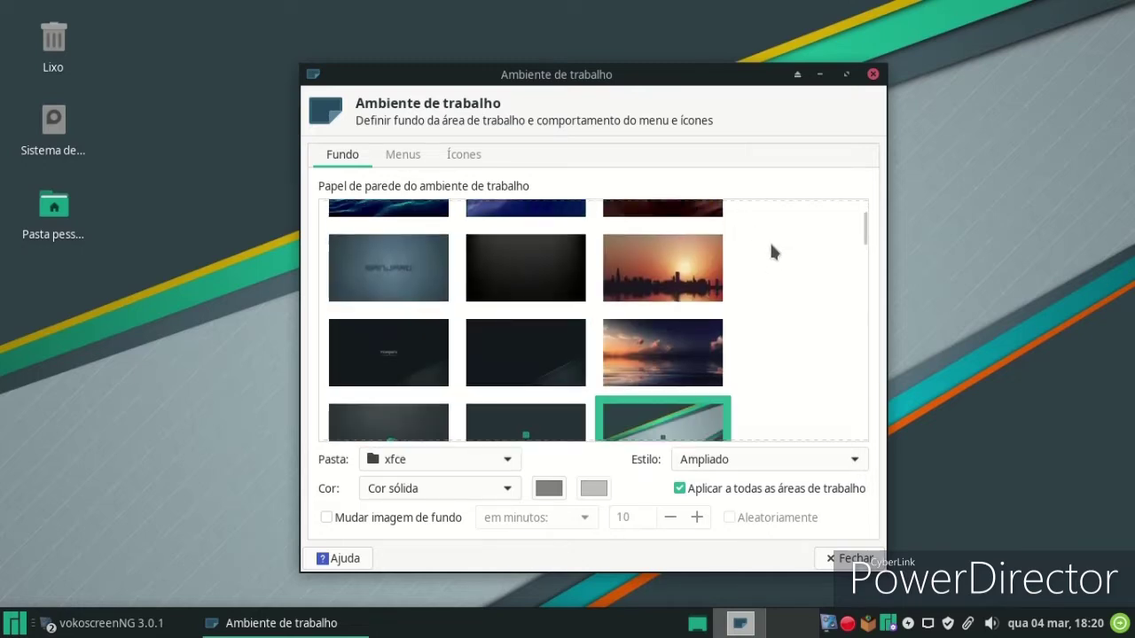
scroll(768, 243, "down", 8)
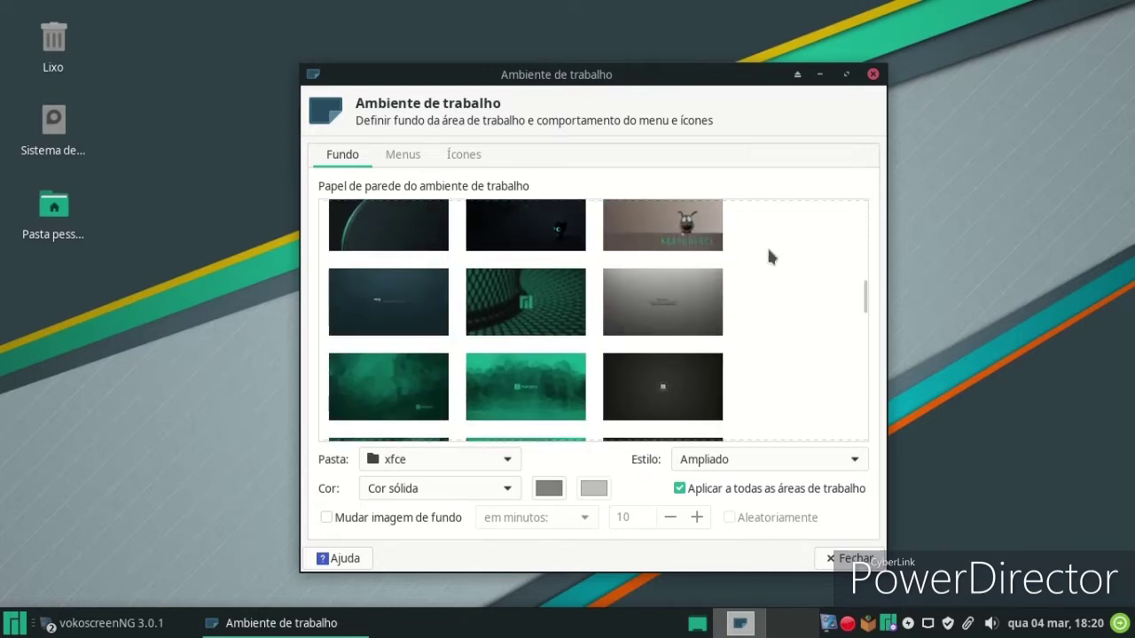
scroll(765, 246, "down", 2)
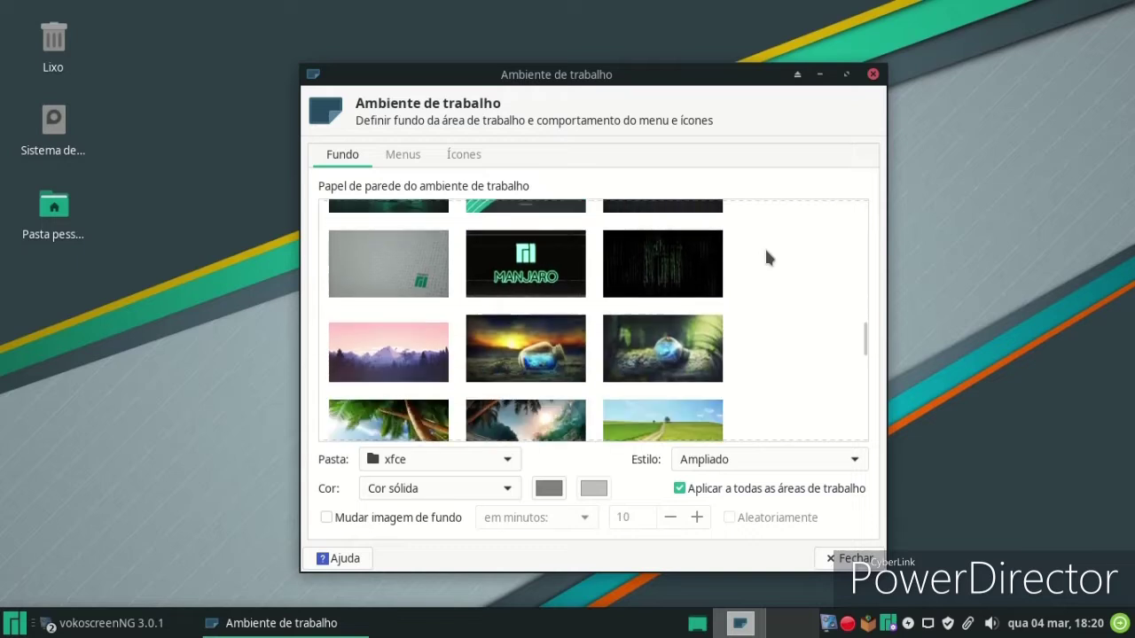
left_click(525, 313)
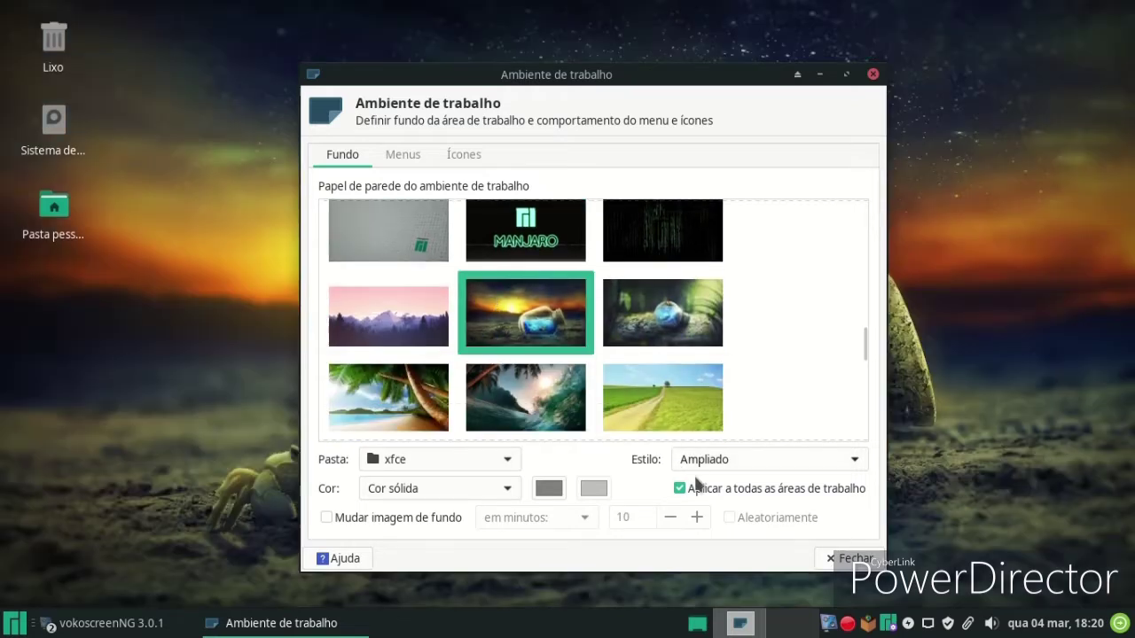
left_click(849, 558)
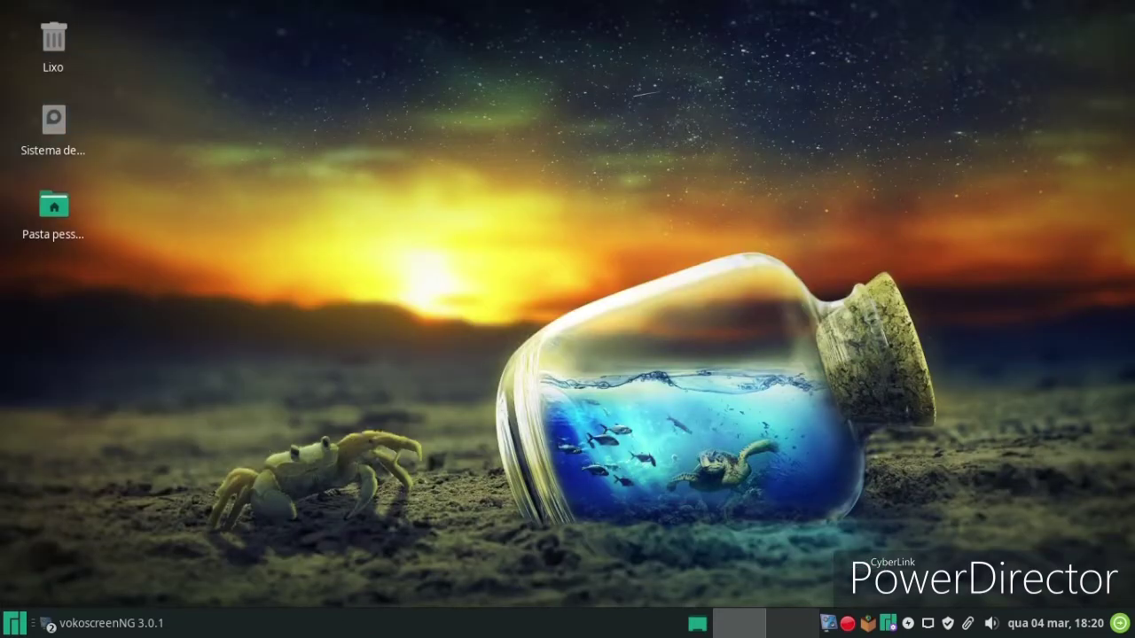
Bring up one of the minimized vokoscreenNG windows and close it
left_click(12, 624)
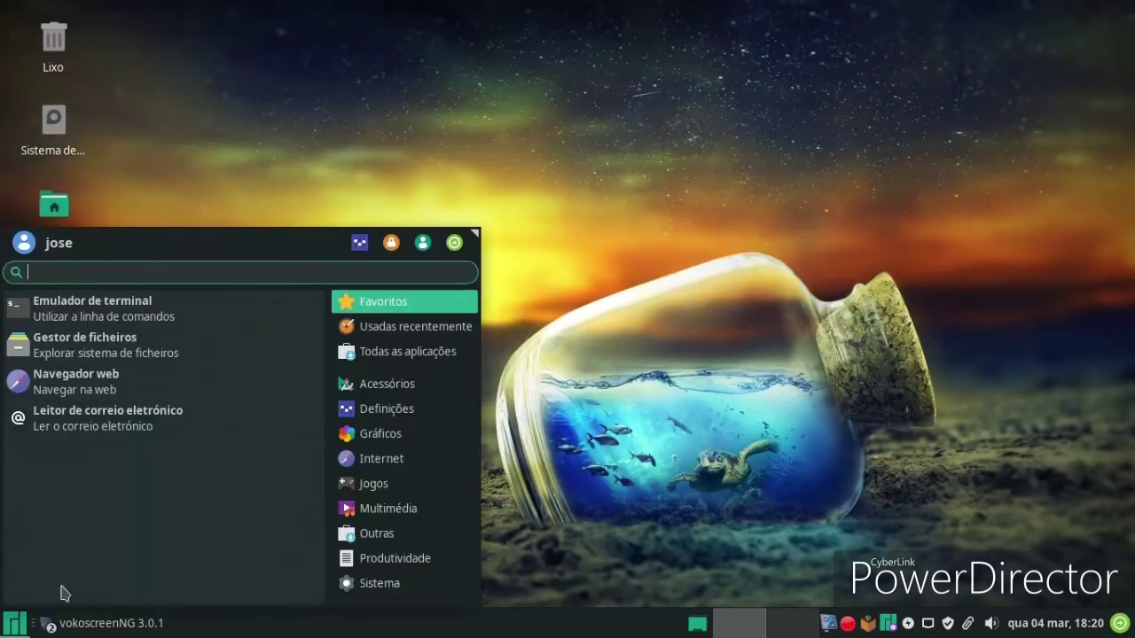
left_click(659, 210)
left_click(112, 624)
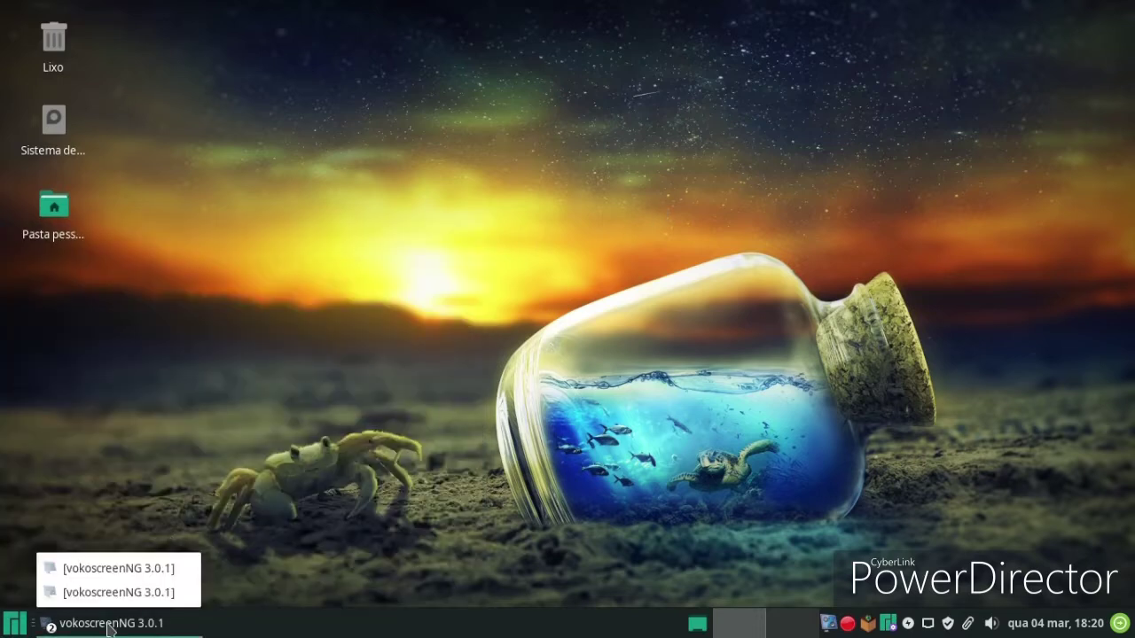
left_click(109, 624)
left_click(51, 626)
left_click(69, 573)
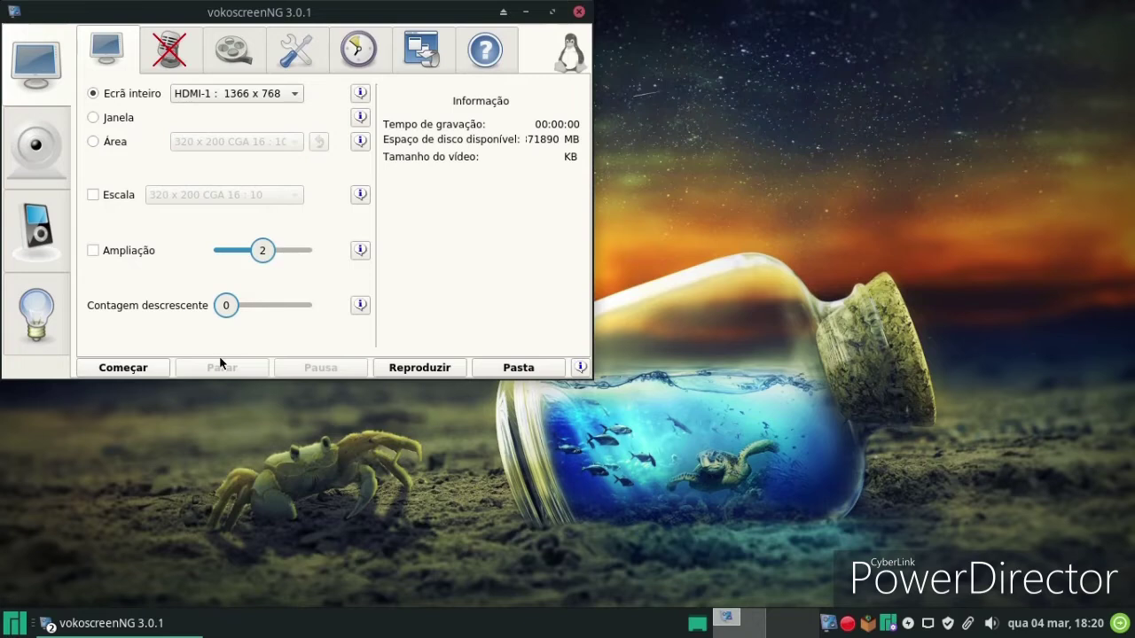
left_click(577, 12)
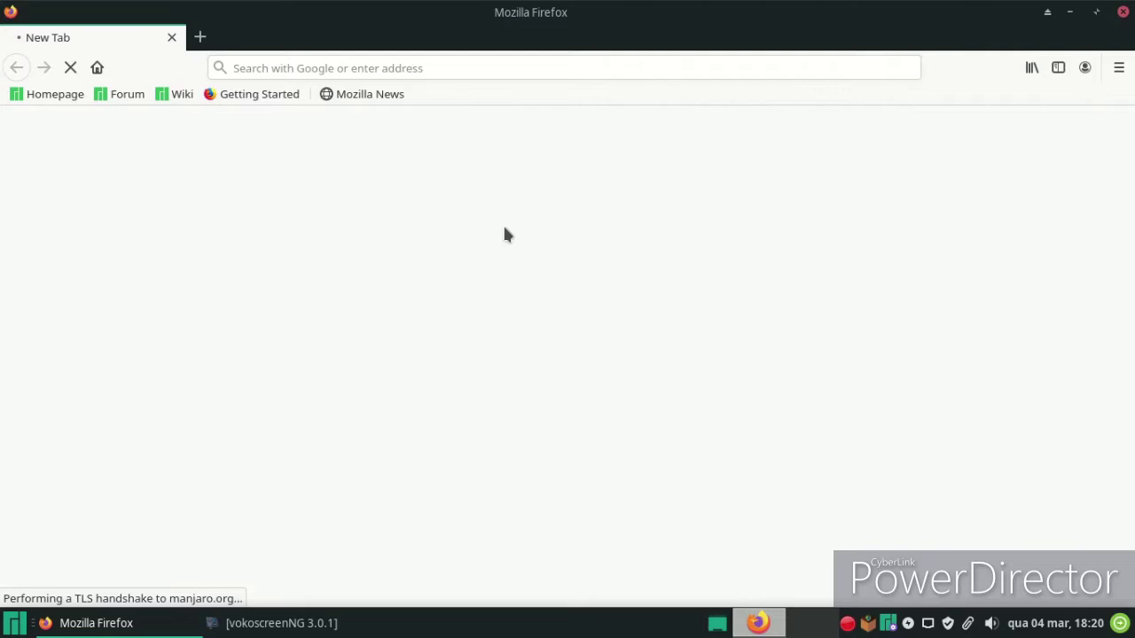
Read the distribution's features and availability on the manjaro.org homepage in Firefox, and close the browser
scroll(359, 277, "down", 4)
scroll(359, 277, "down", 4)
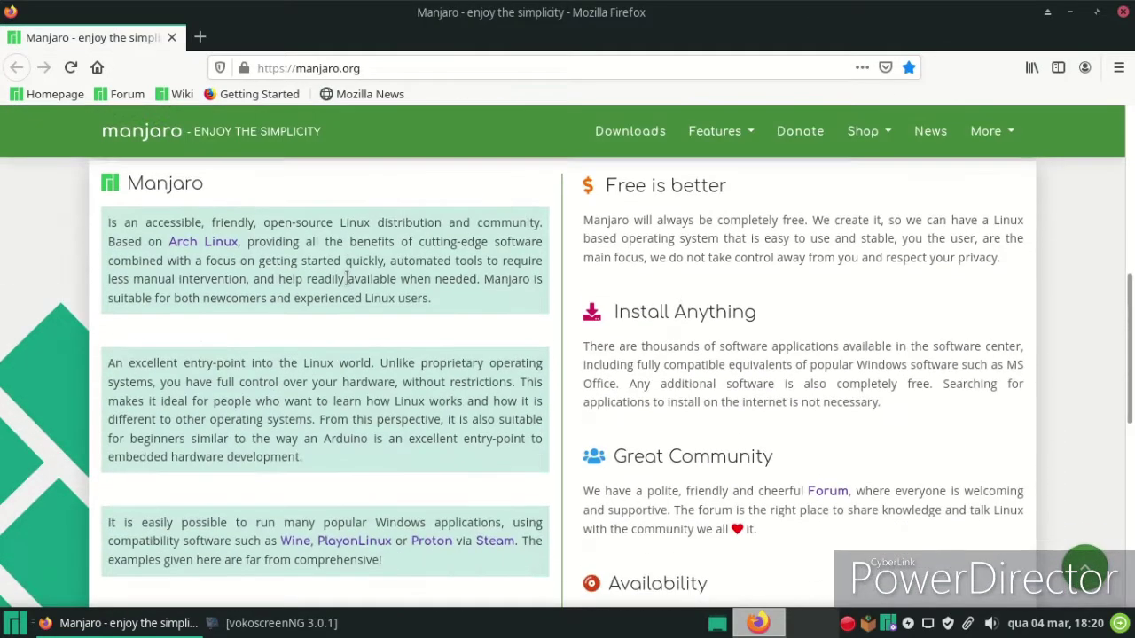
scroll(346, 278, "up", 1)
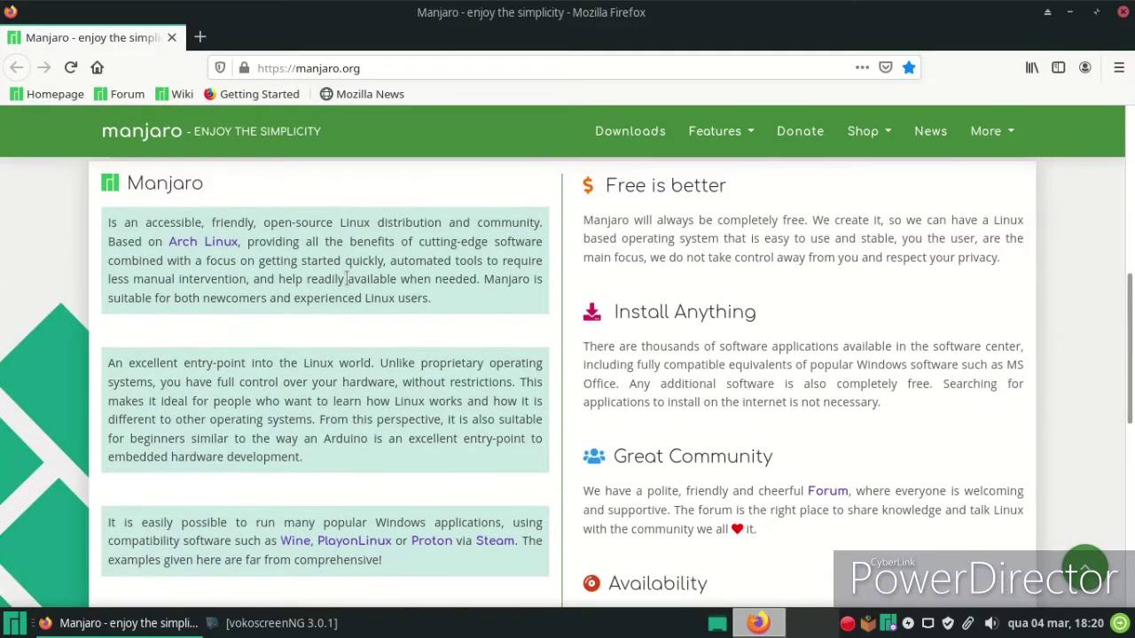
scroll(348, 282, "down", 6)
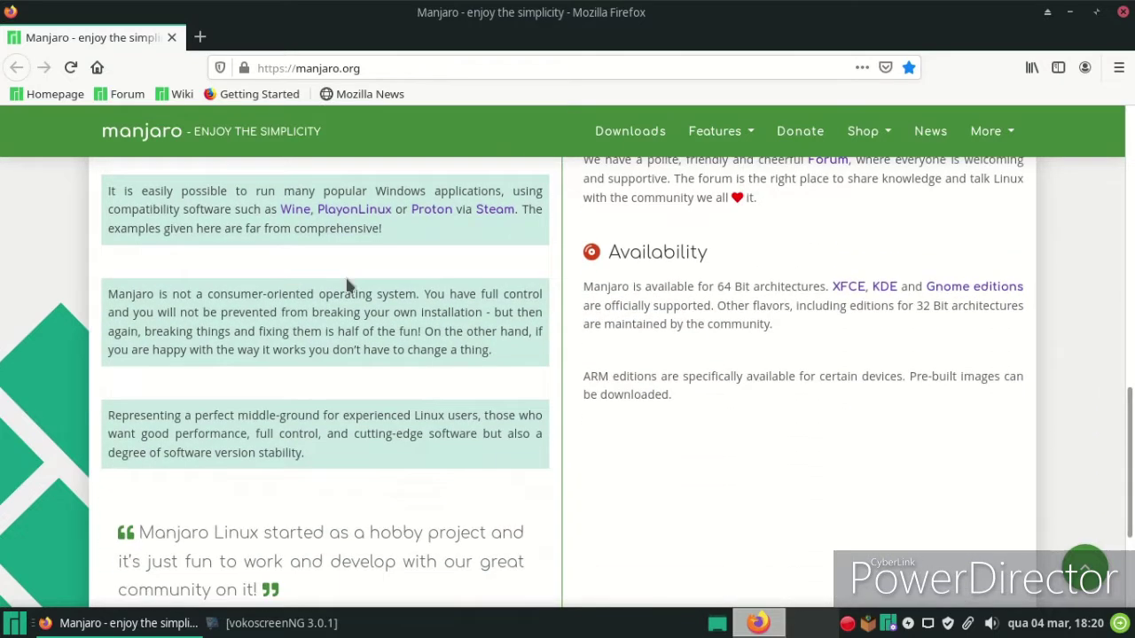
scroll(347, 286, "up", 1)
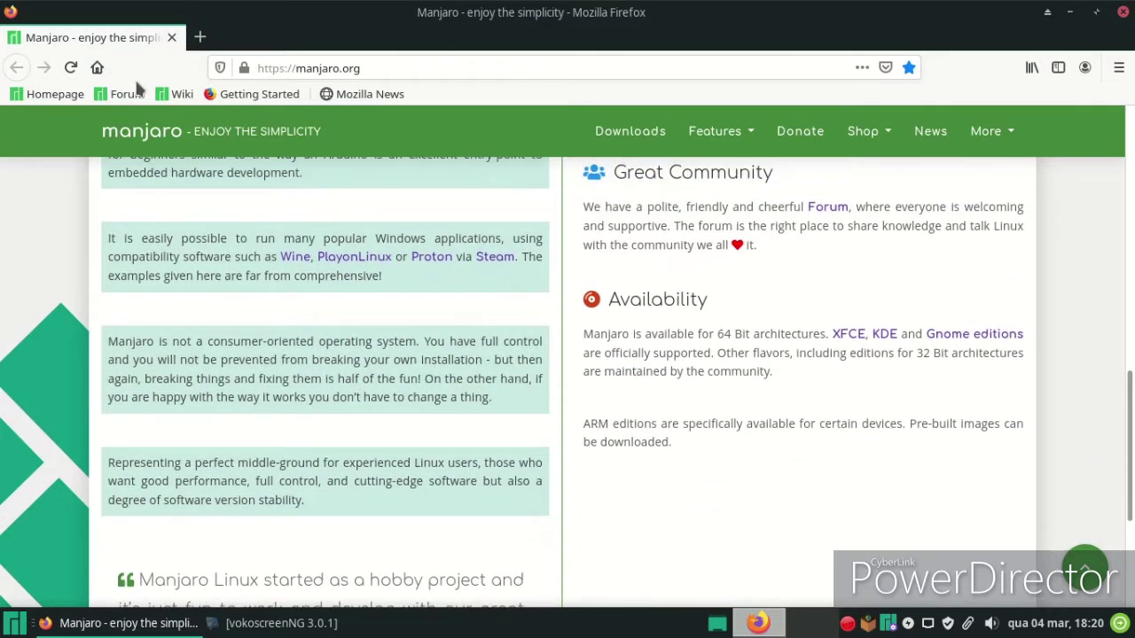
left_click(172, 37)
Apply the Matcha-dark-aliz style in the Aparência settings and check its look on the applications menu
left_click(15, 626)
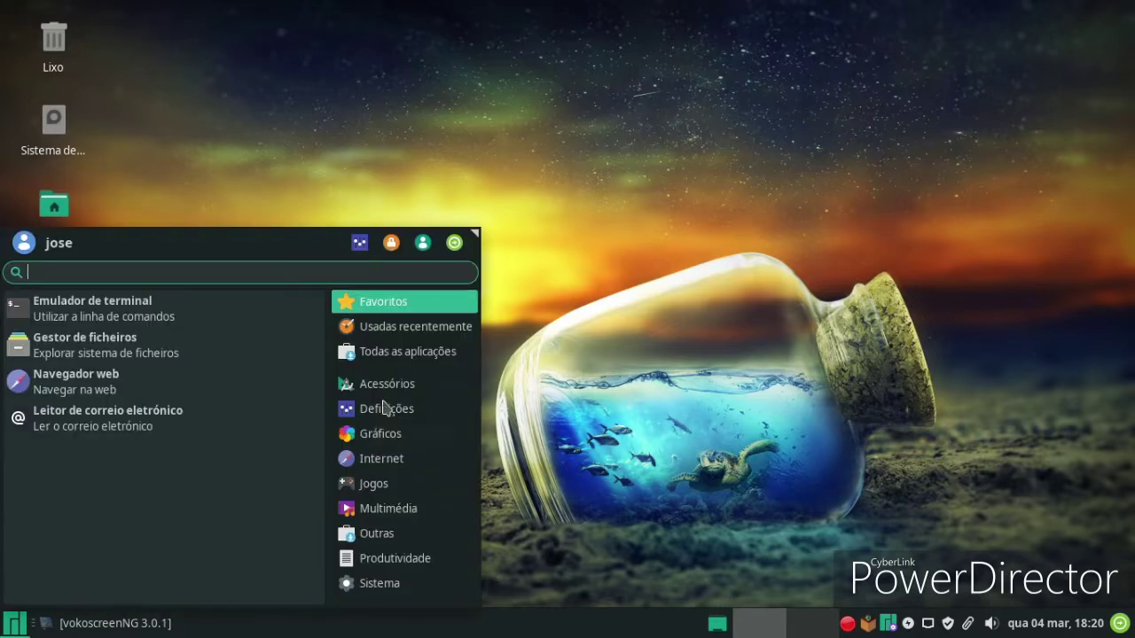
left_click(353, 247)
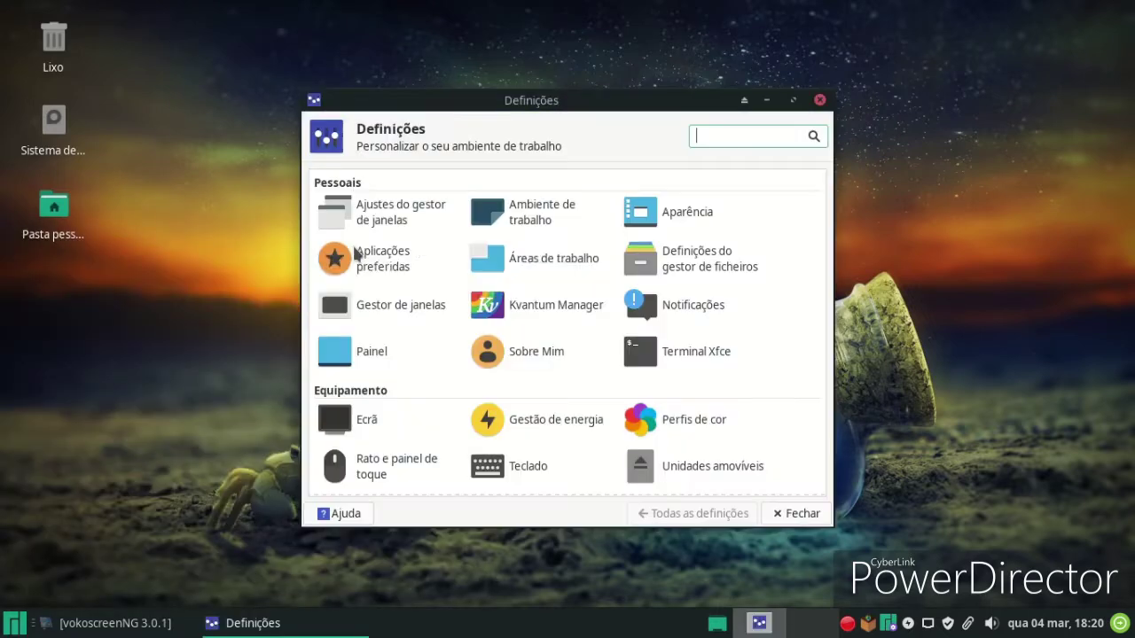
left_click_drag(470, 97, 392, 69)
left_click(610, 186)
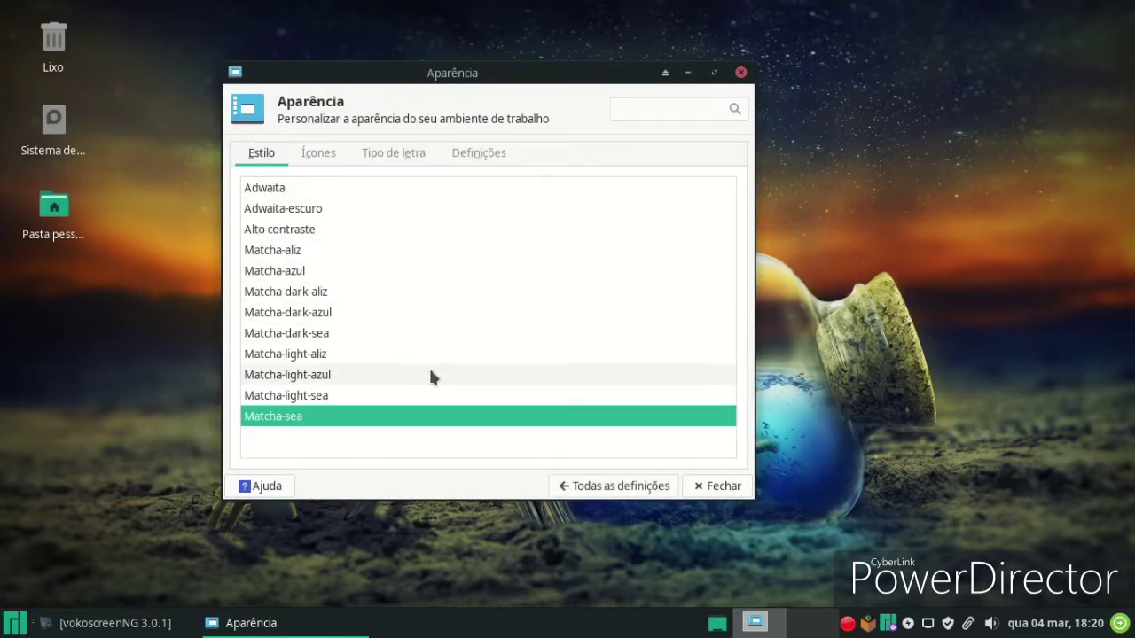
left_click(378, 296)
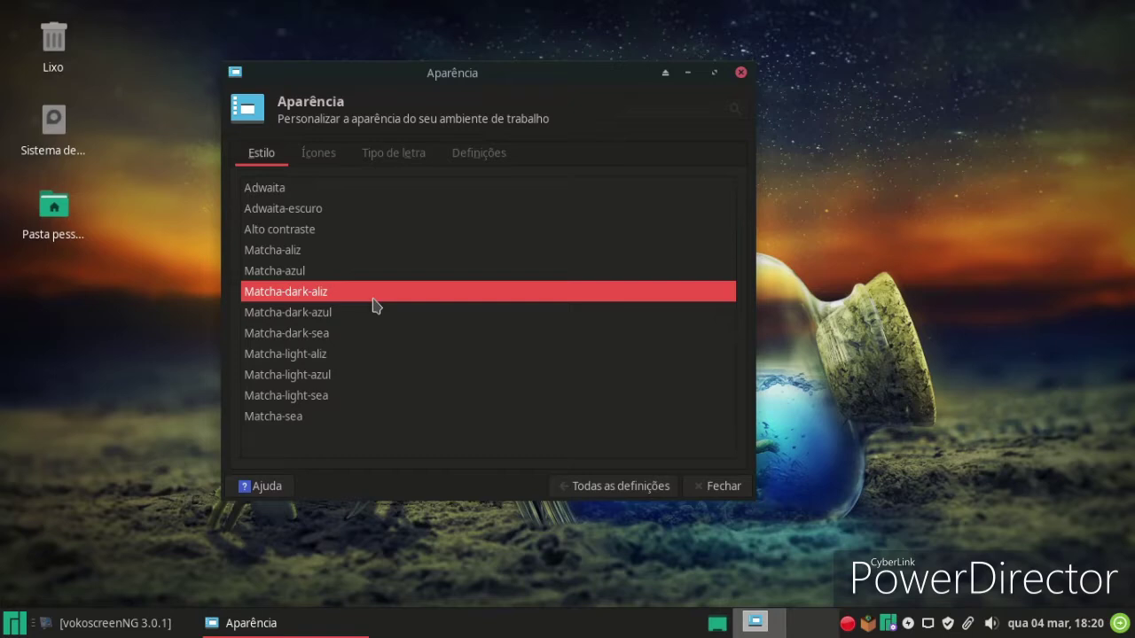
left_click(13, 624)
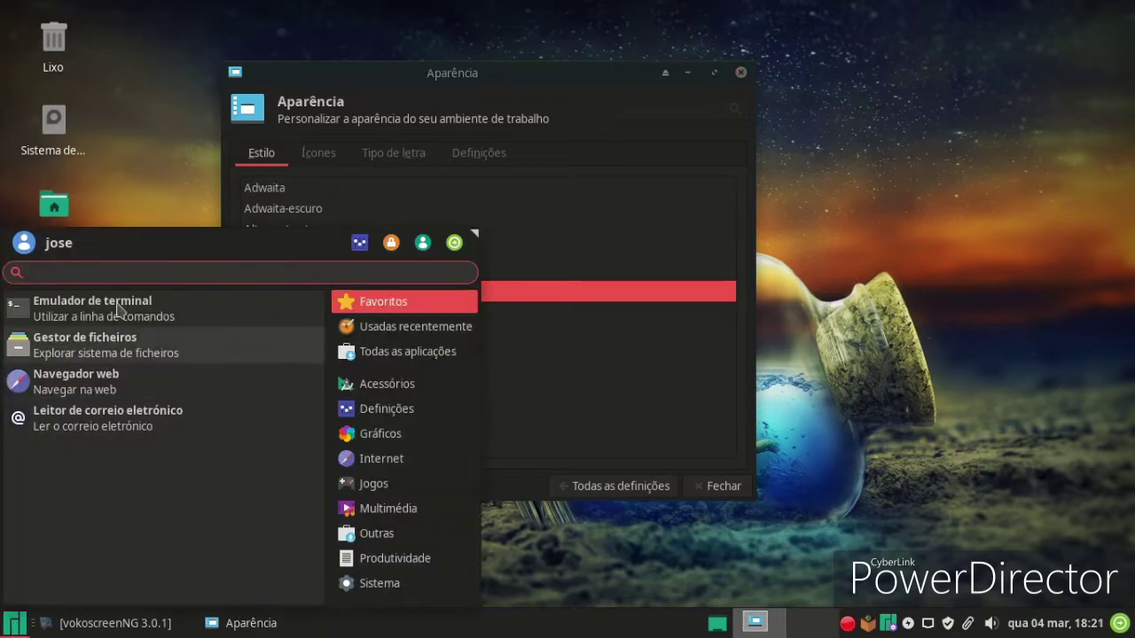
left_click(646, 547)
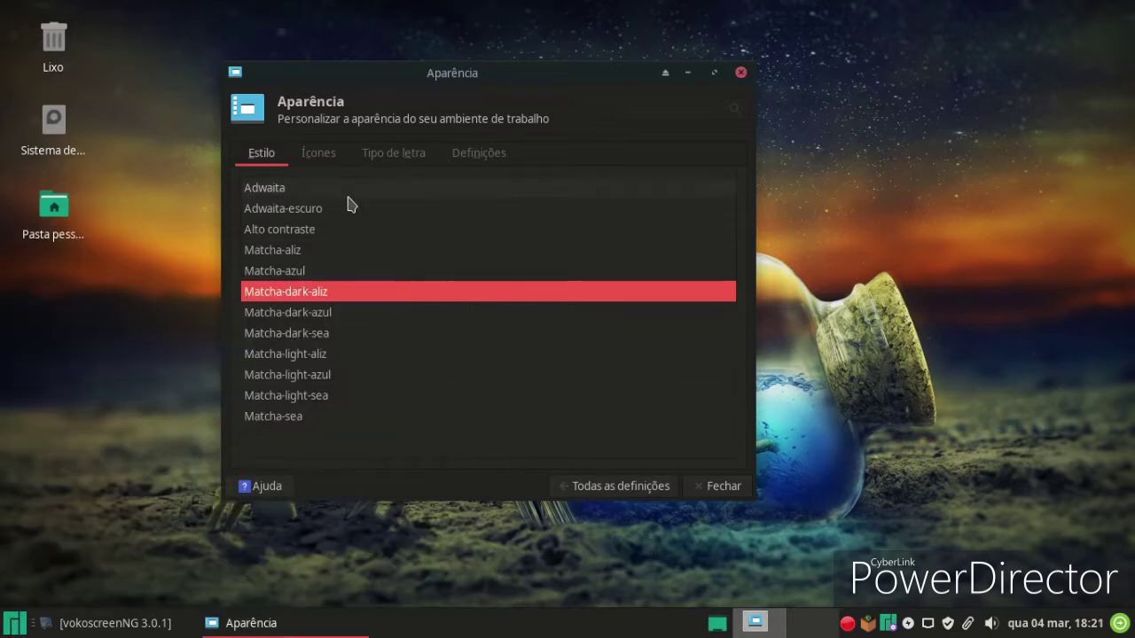
Apply the ePapirus icon theme and check its look on the applications menu
left_click(312, 165)
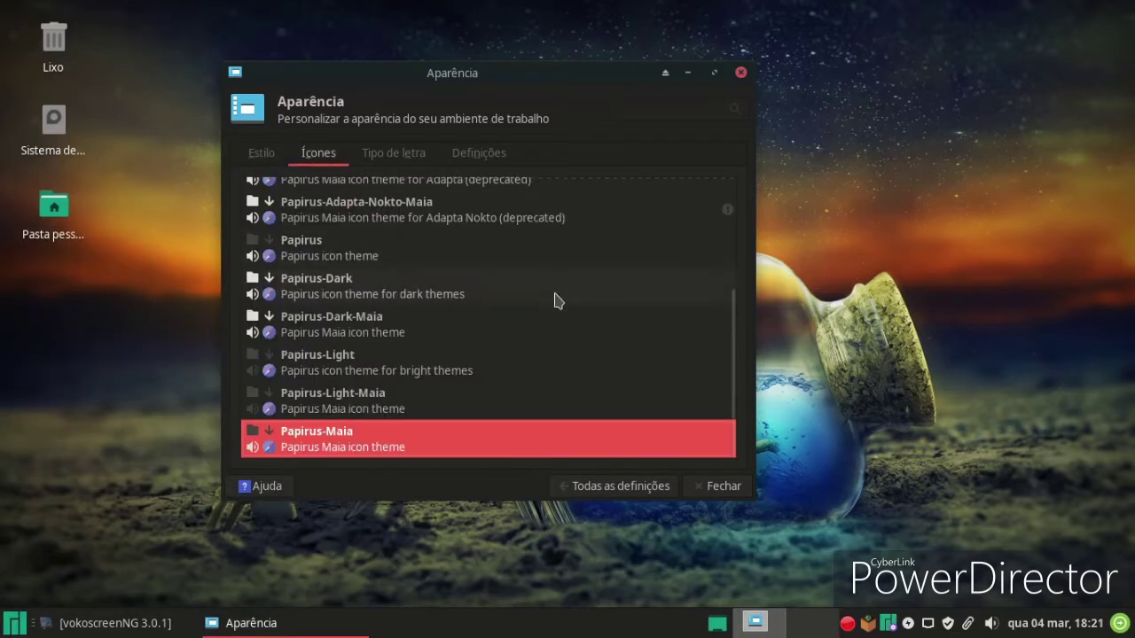
scroll(557, 301, "up", 3)
scroll(557, 306, "up", 1)
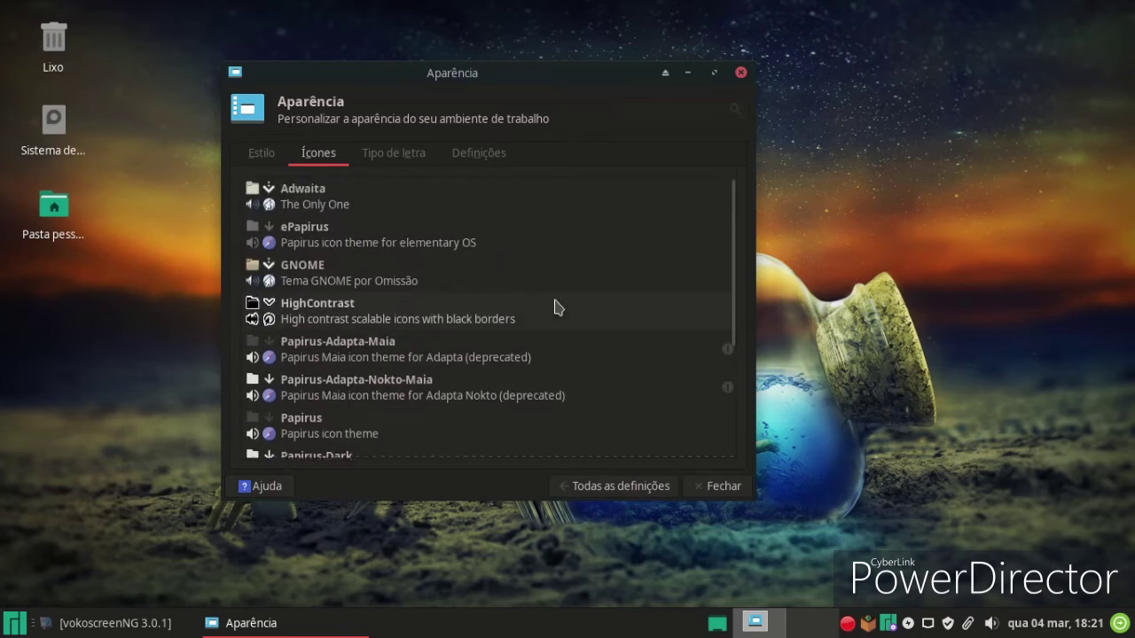
left_click(437, 243)
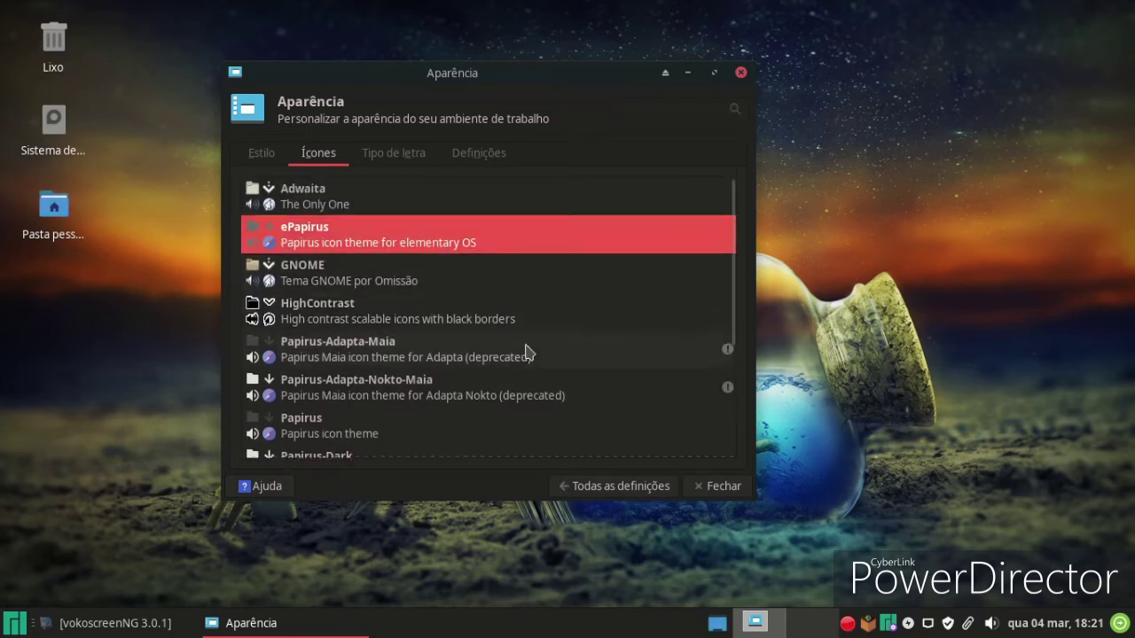
left_click(14, 624)
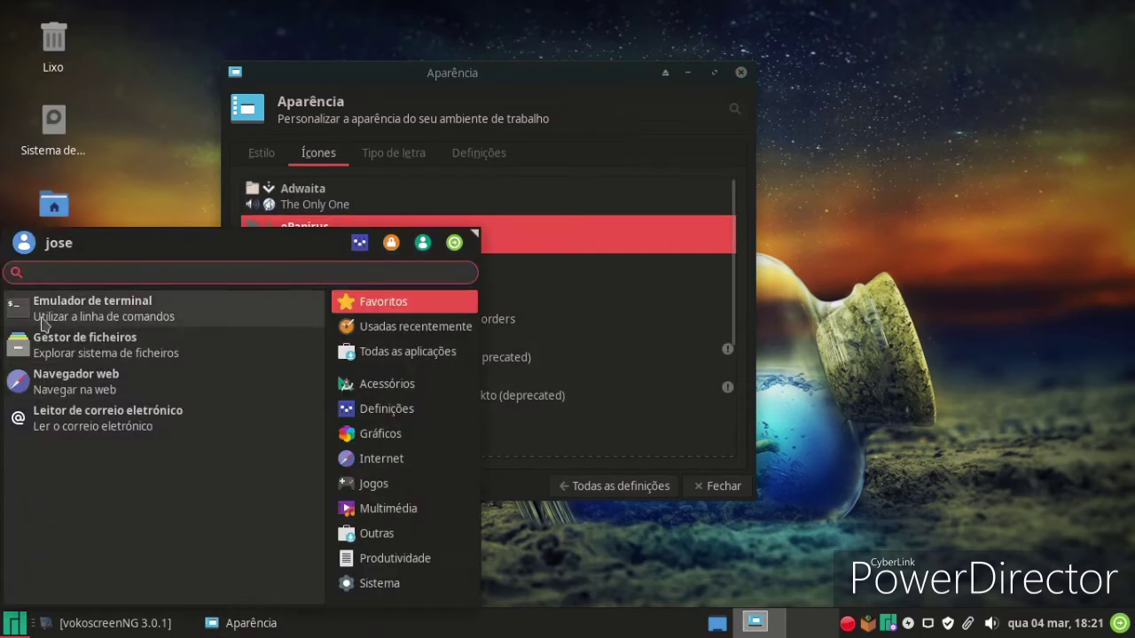
left_click(646, 565)
Try the red canyon and sunset sea wallpapers, set the glowing light bulb image as desktop wallpaper, and close the settings
left_click(605, 485)
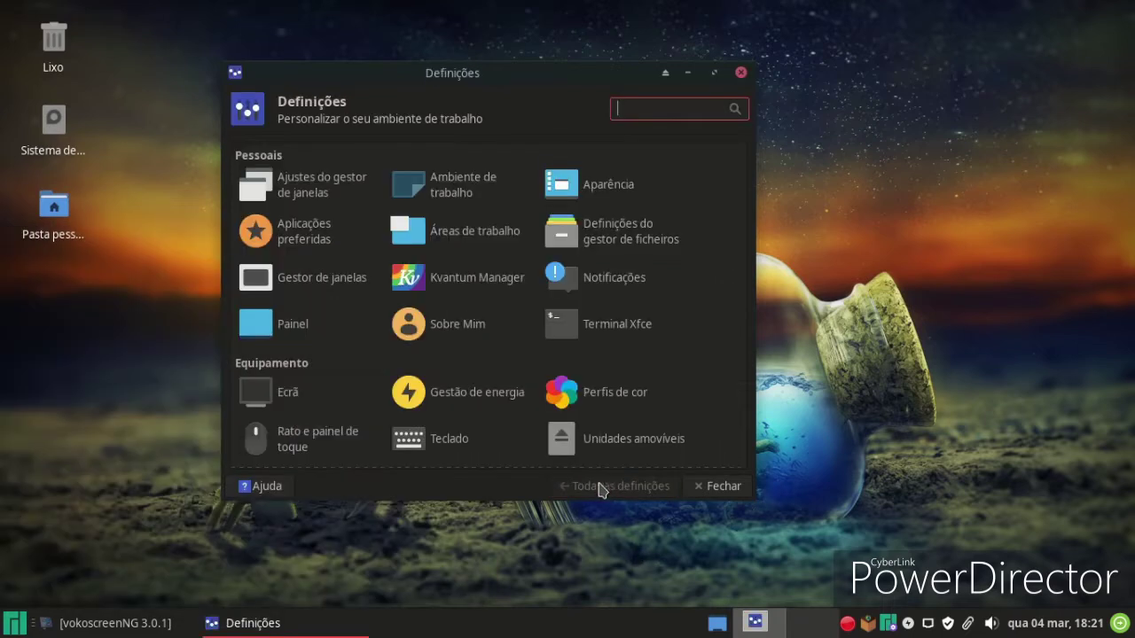
left_click(468, 180)
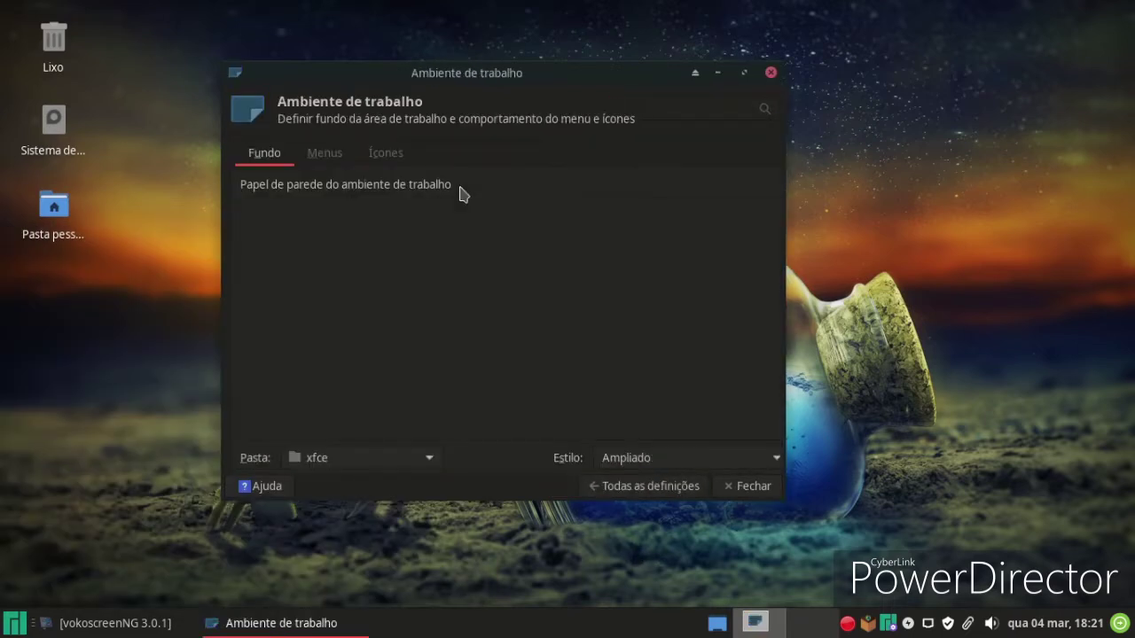
left_click(603, 233)
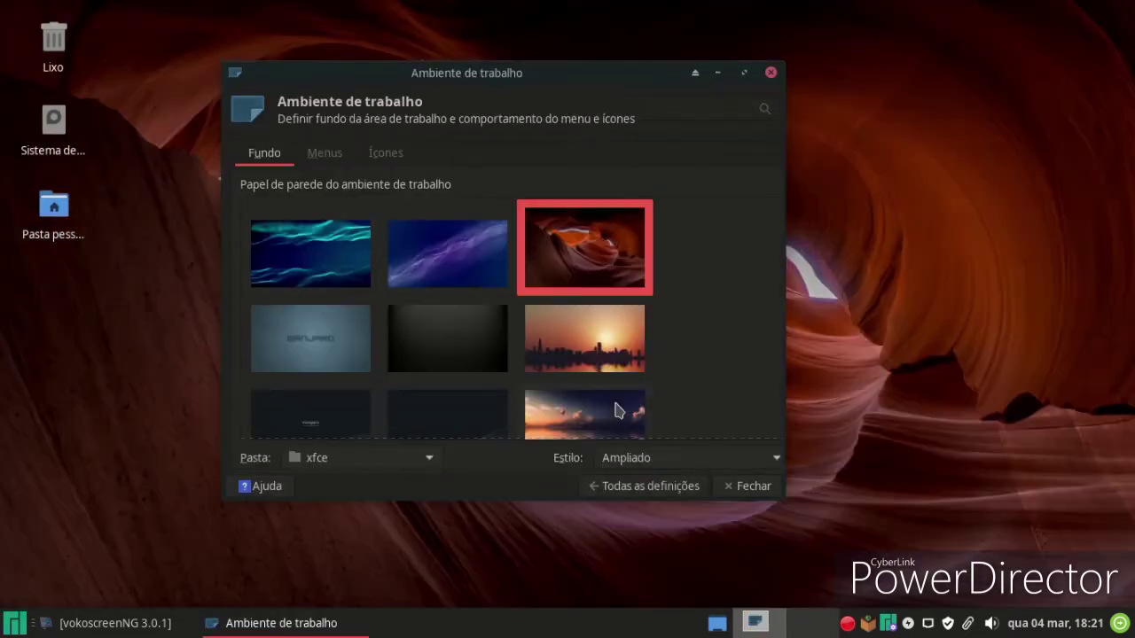
scroll(569, 284, "down", 1)
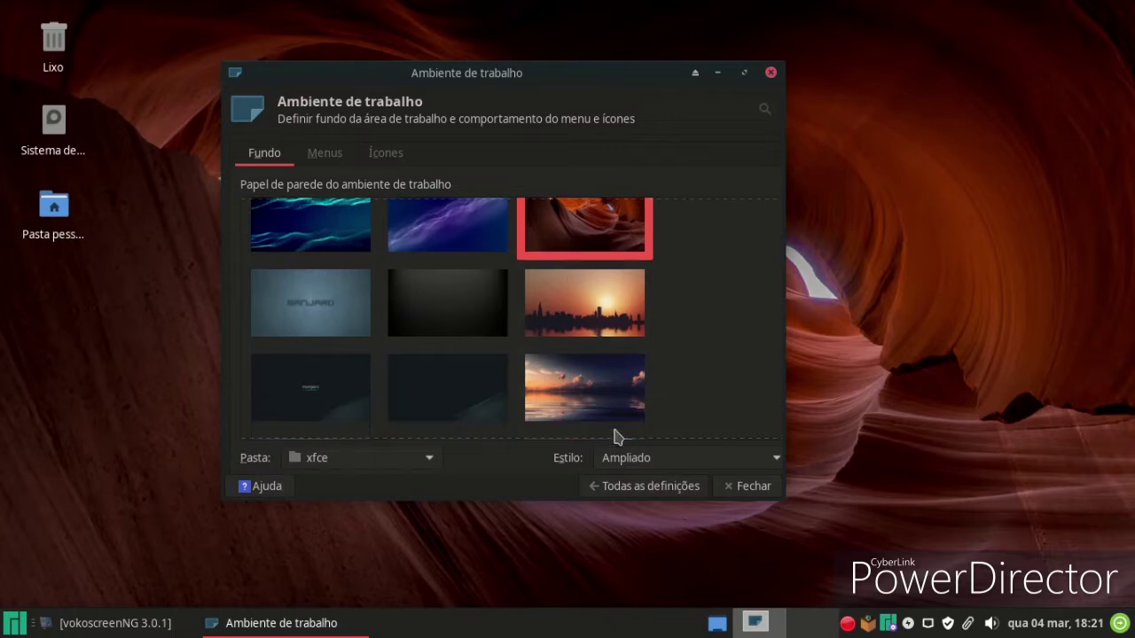
left_click(587, 390)
scroll(537, 302, "down", 3)
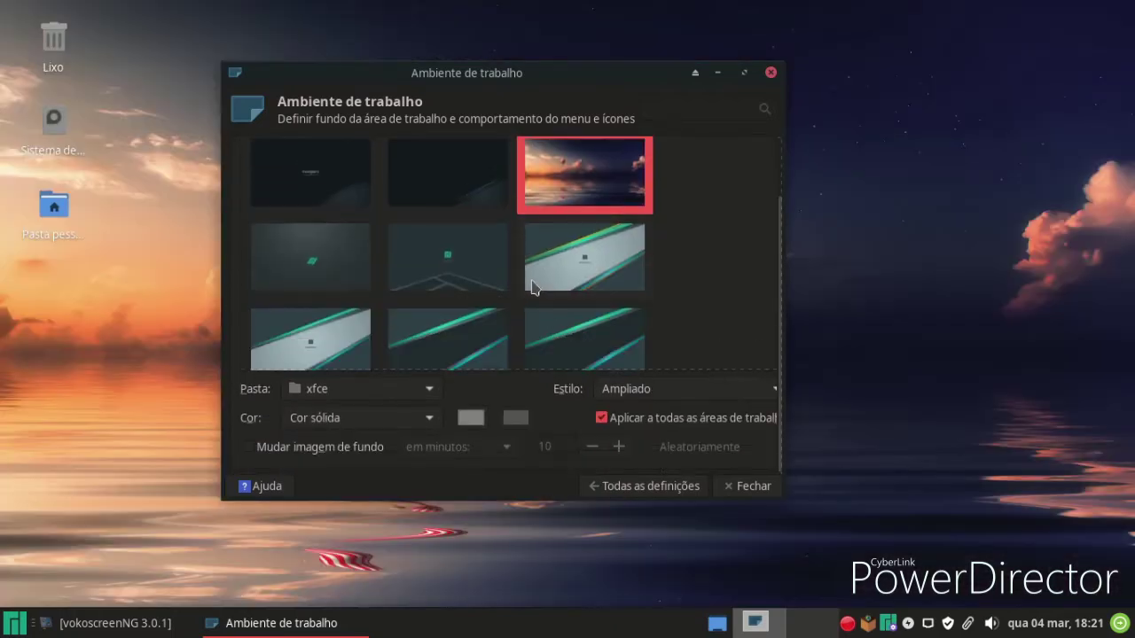
scroll(532, 285, "down", 10)
scroll(529, 286, "down", 10)
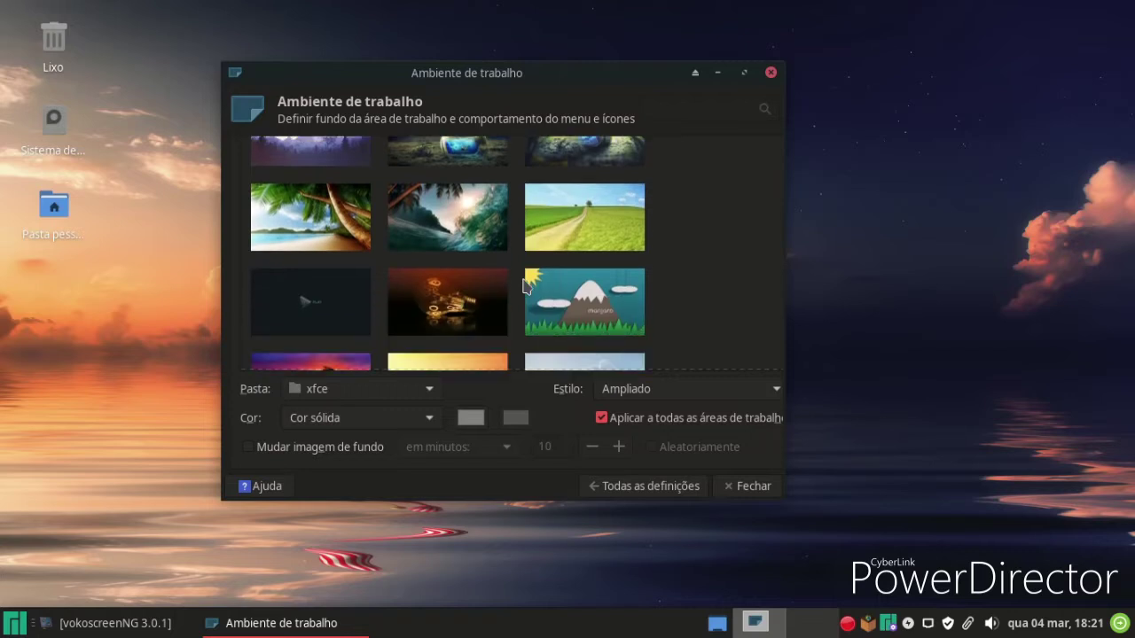
left_click(484, 326)
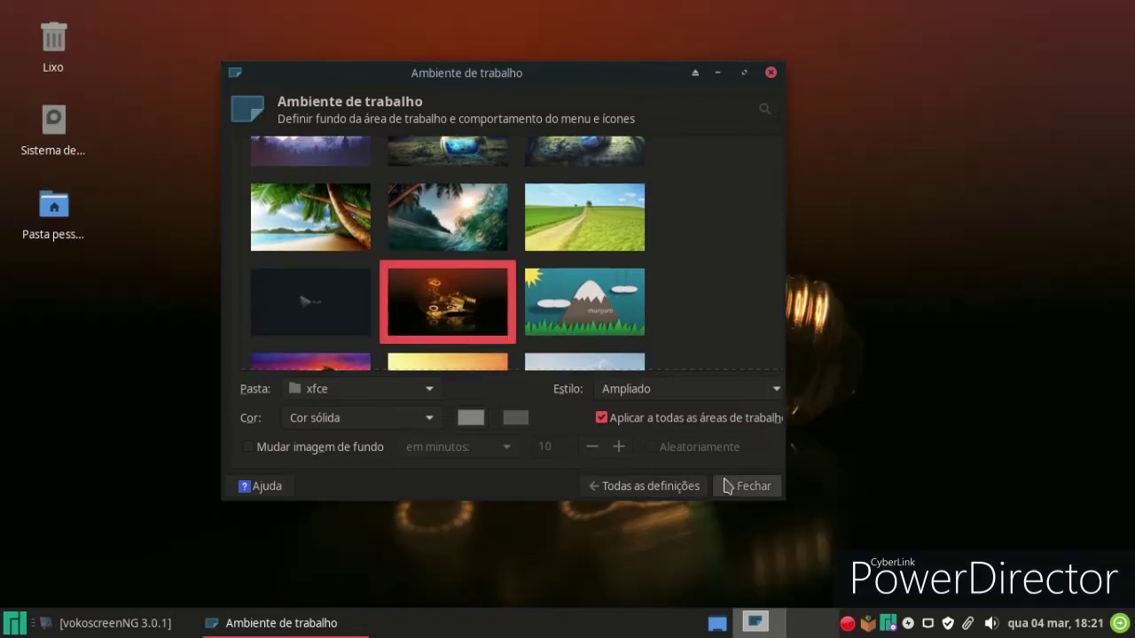
left_click(749, 486)
Open the applications menu and resize it to be narrower and taller
left_click(15, 625)
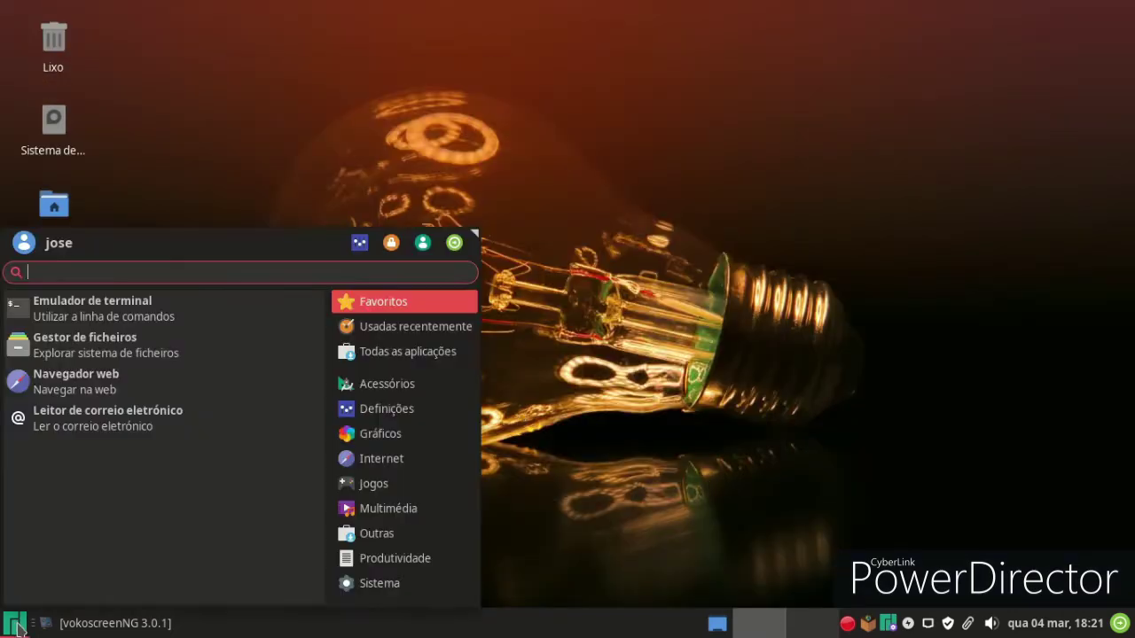
left_click(671, 434)
left_click_drag(473, 237, 405, 183)
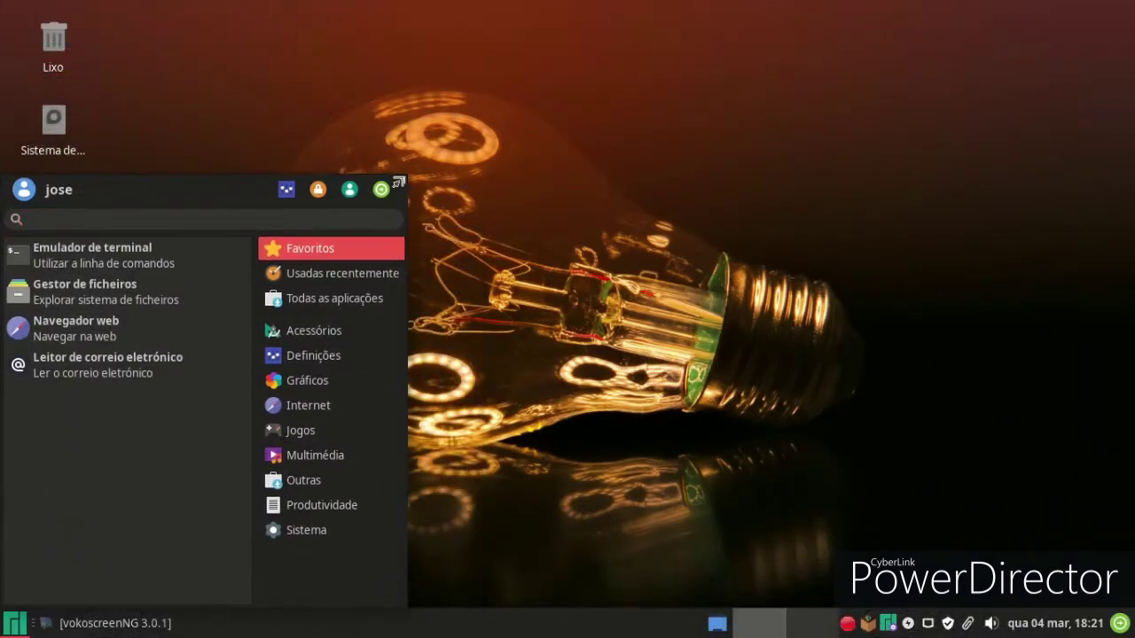
Open Adicionar/Remover Software from the Sistema applications and reposition its window slightly on the desktop
left_click(311, 532)
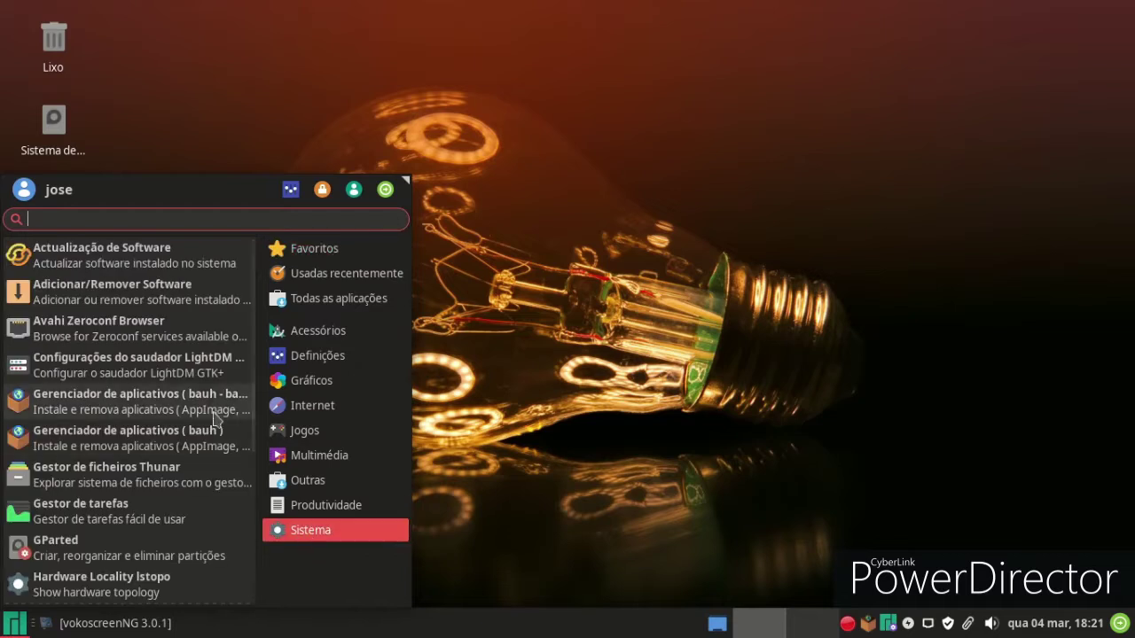
left_click(162, 286)
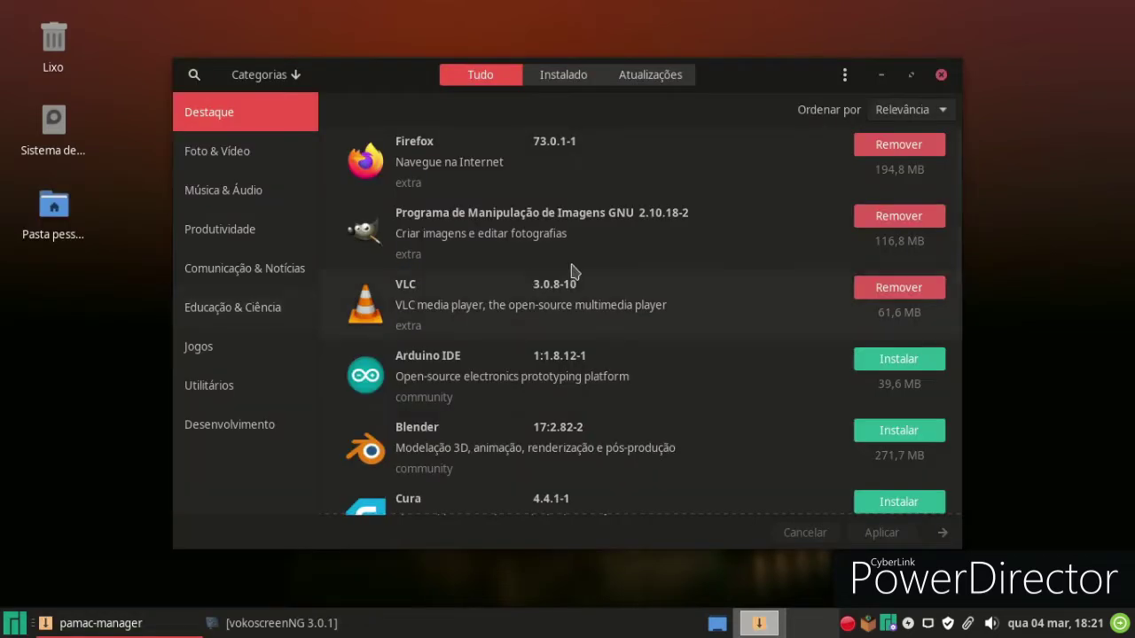
left_click_drag(774, 78, 703, 101)
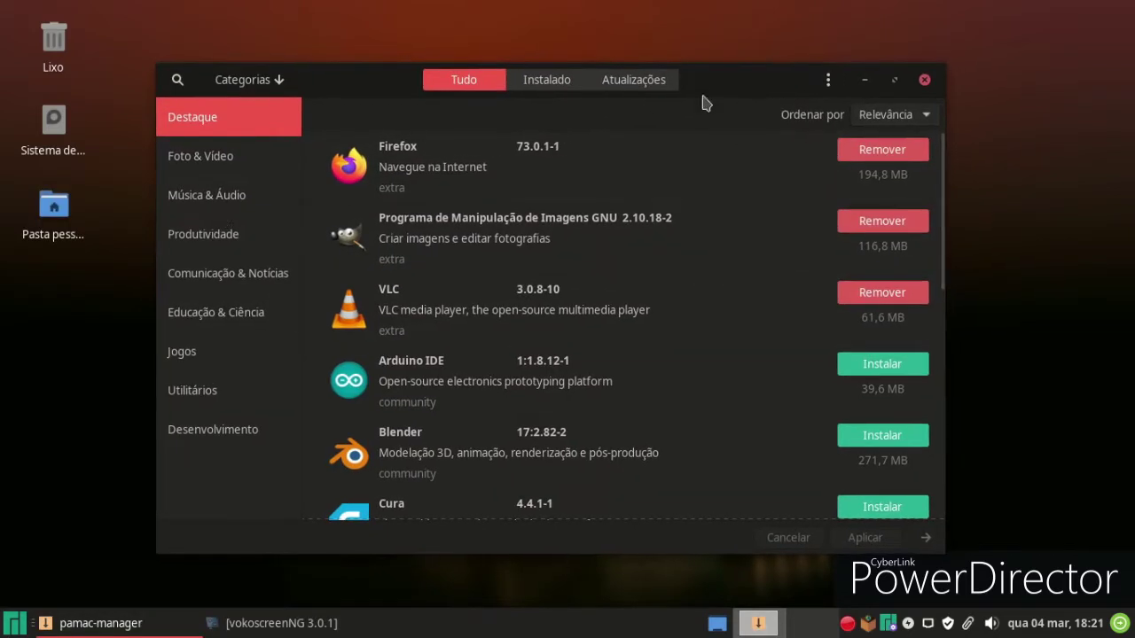
Browse the available software from the Foto & Vídeo category through Educação & Ciência to Jogos
left_click(215, 158)
left_click(218, 196)
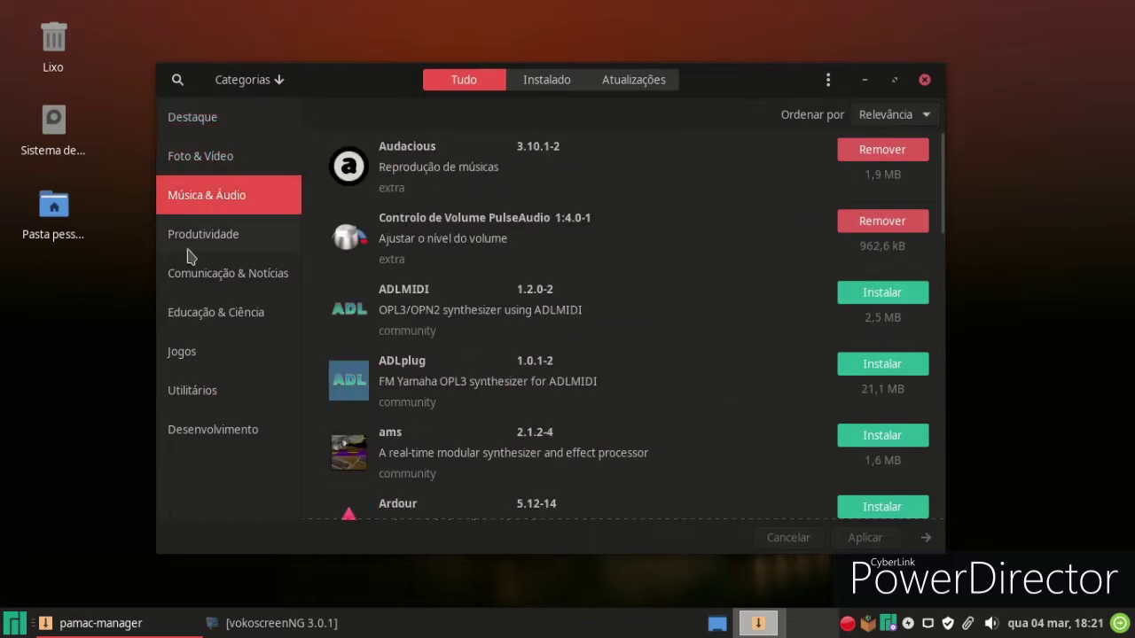
left_click(190, 251)
left_click(192, 307)
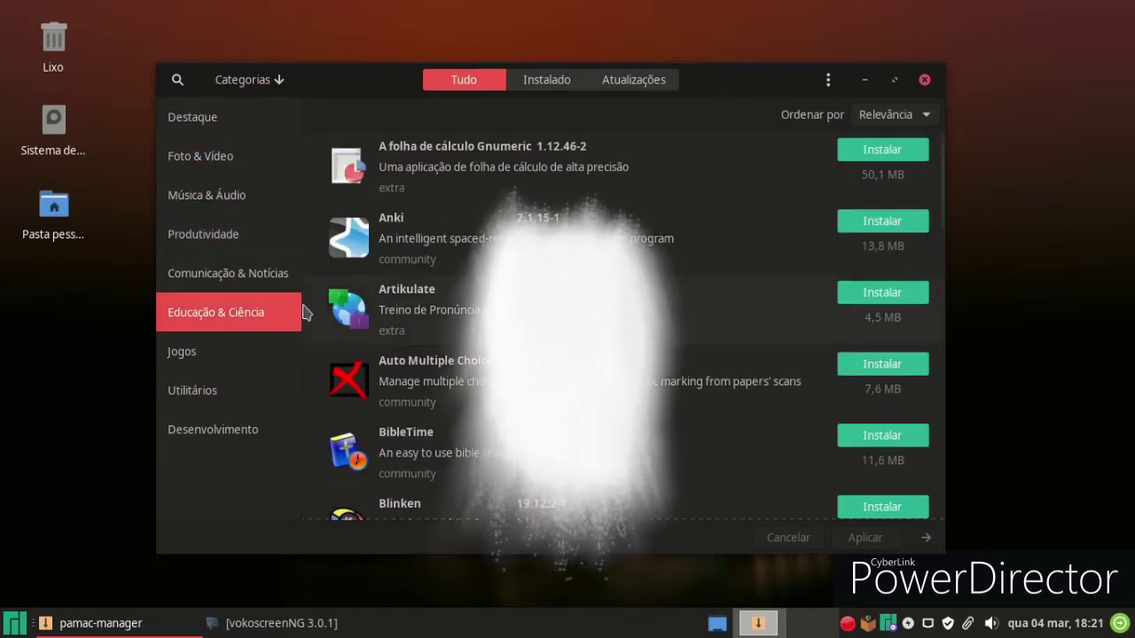
scroll(304, 328, "down", 3)
left_click(220, 364)
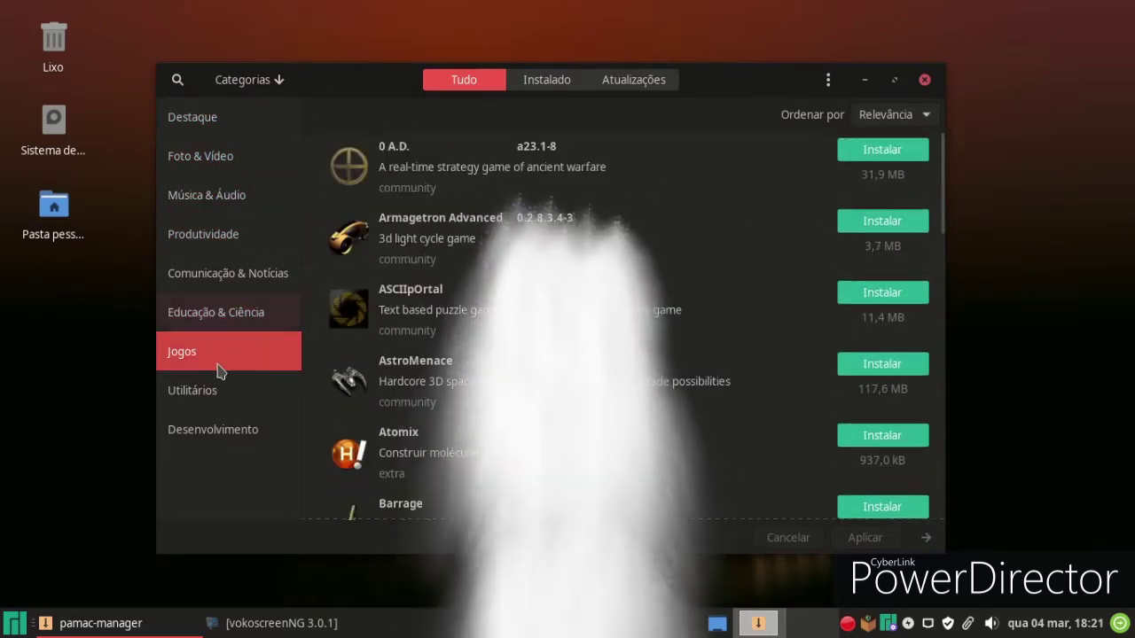
scroll(425, 333, "down", 2)
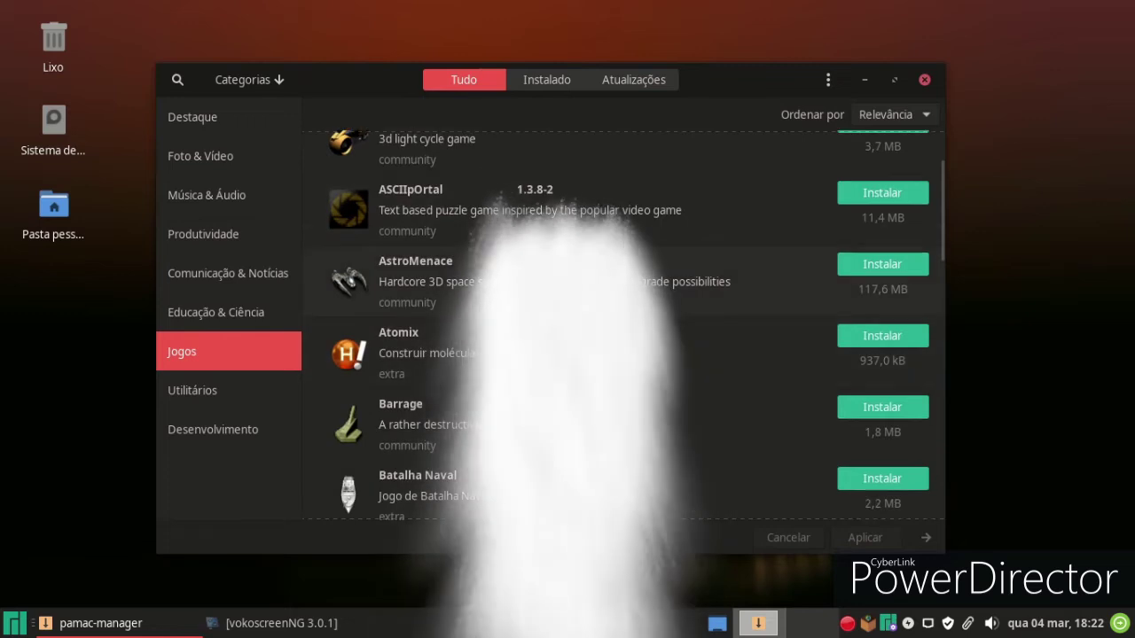
scroll(532, 328, "up", 1)
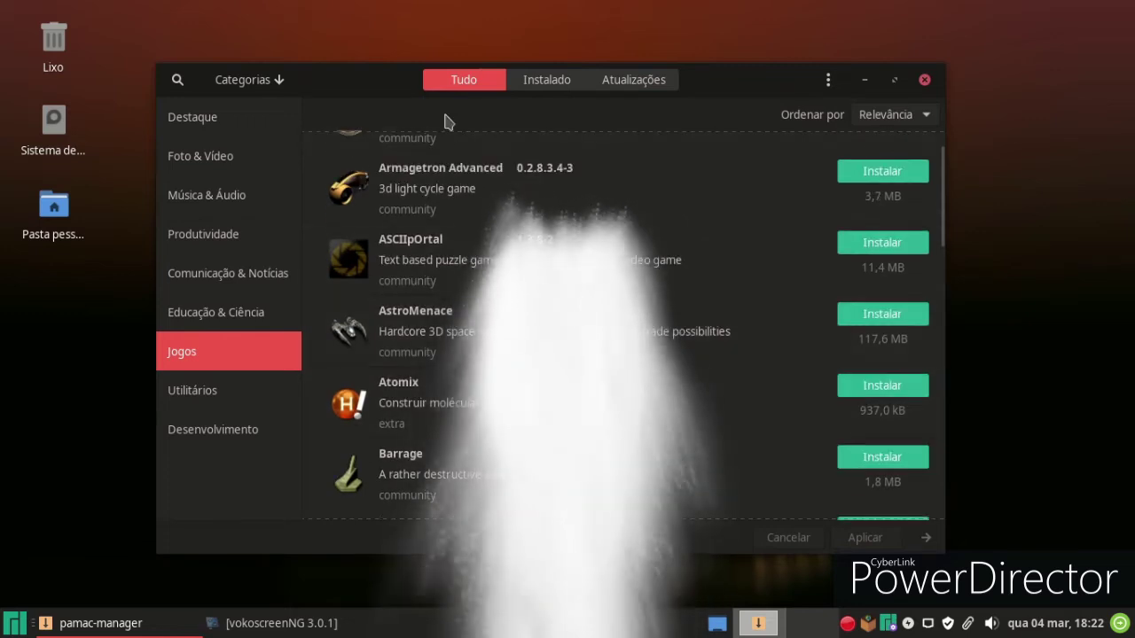
Install the game Armagetron Advanced, authenticating with the account password
left_click(865, 176)
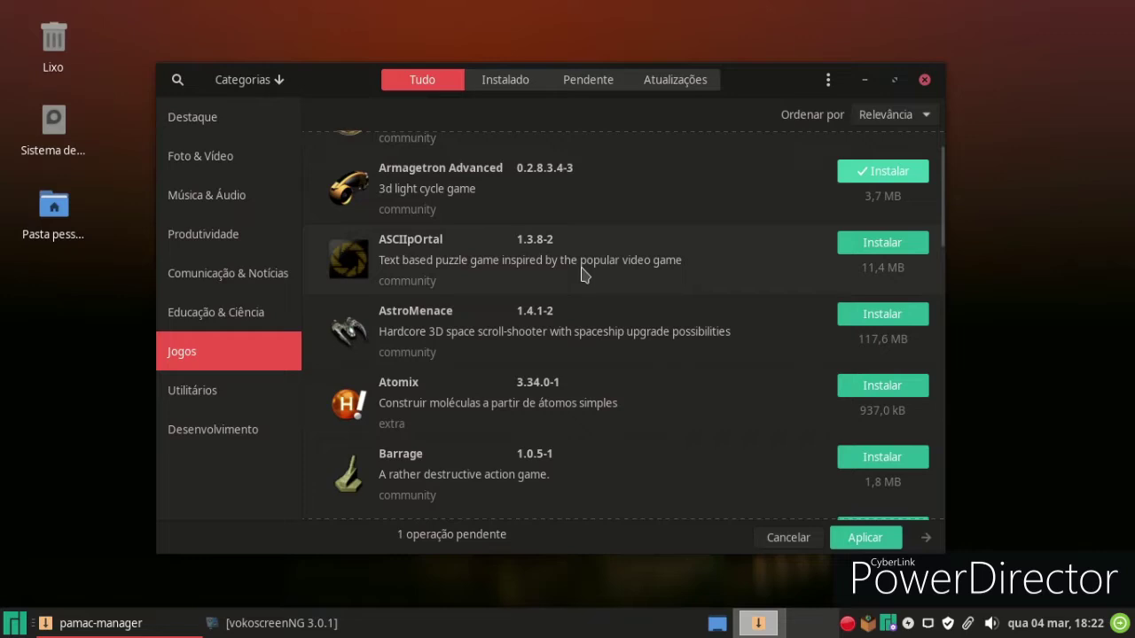
left_click(865, 537)
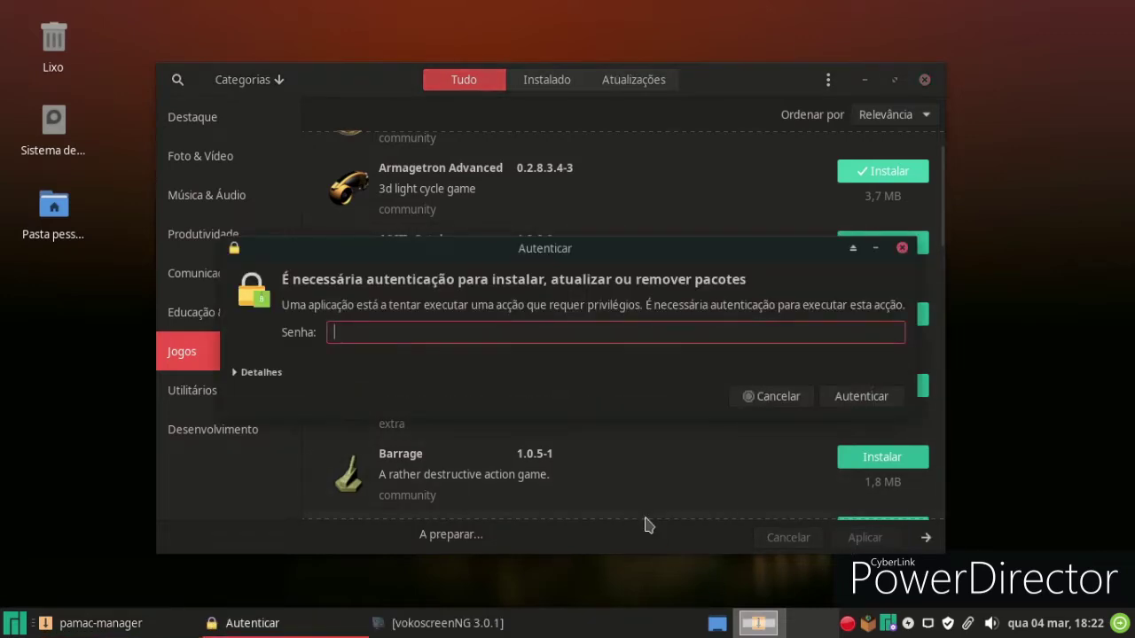
type("••••••")
key("Return")
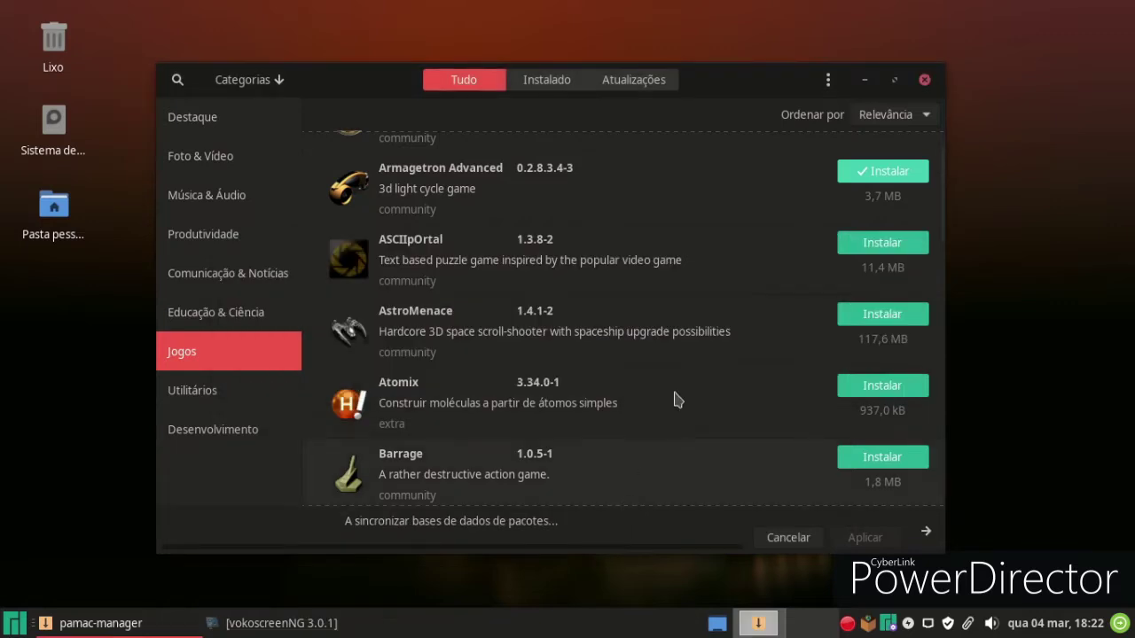
left_click(902, 465)
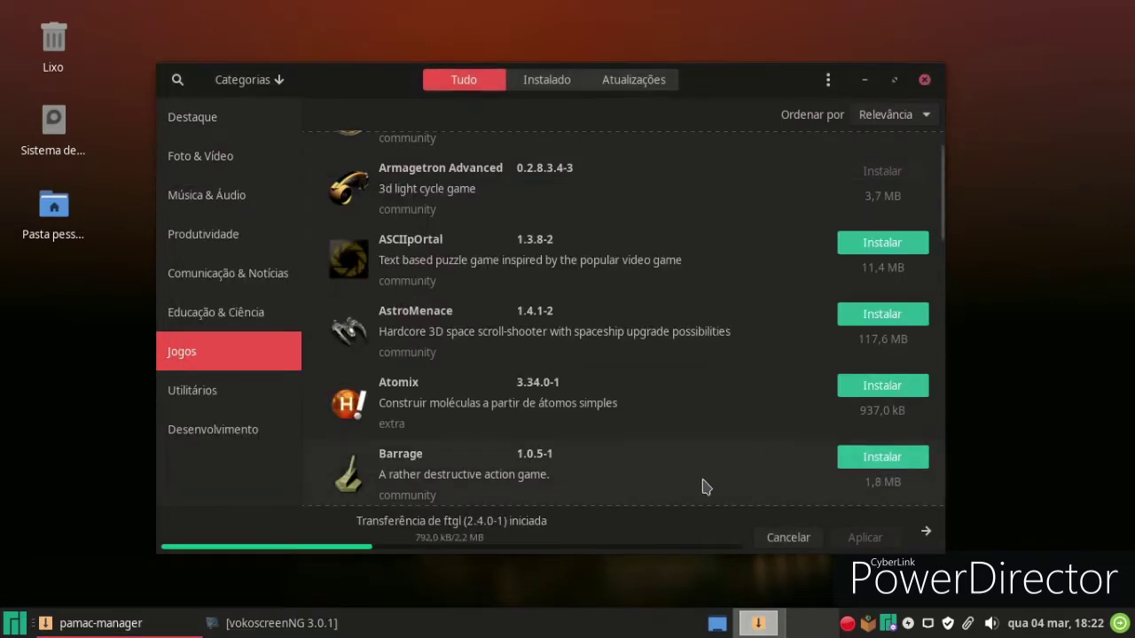
View the software in the Utilitários category and close the software manager
left_click(241, 400)
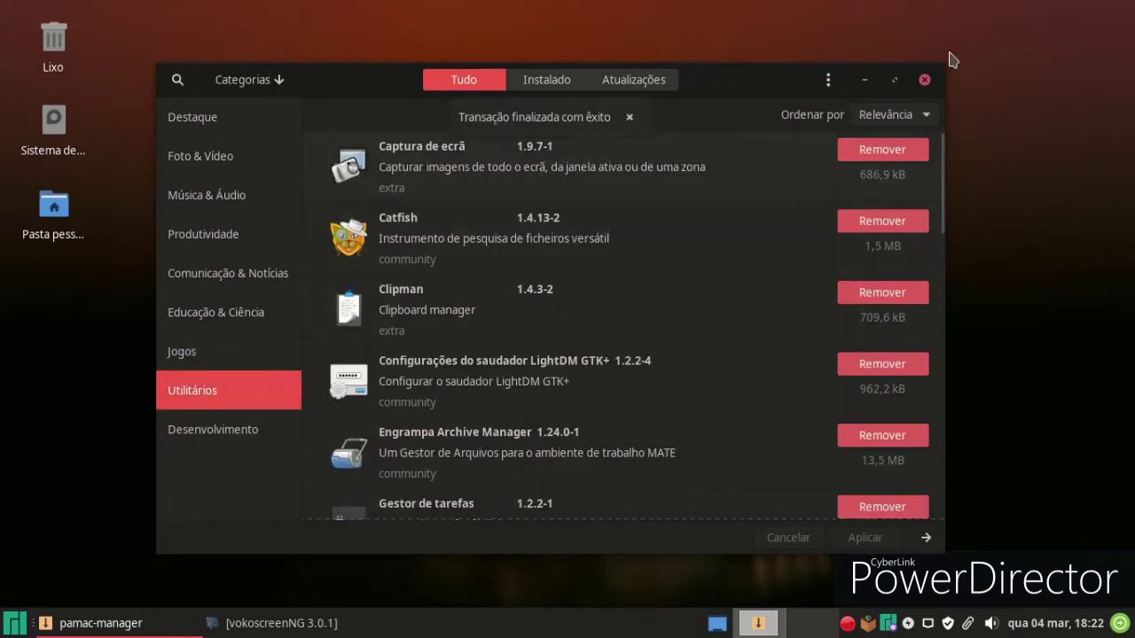
left_click(924, 81)
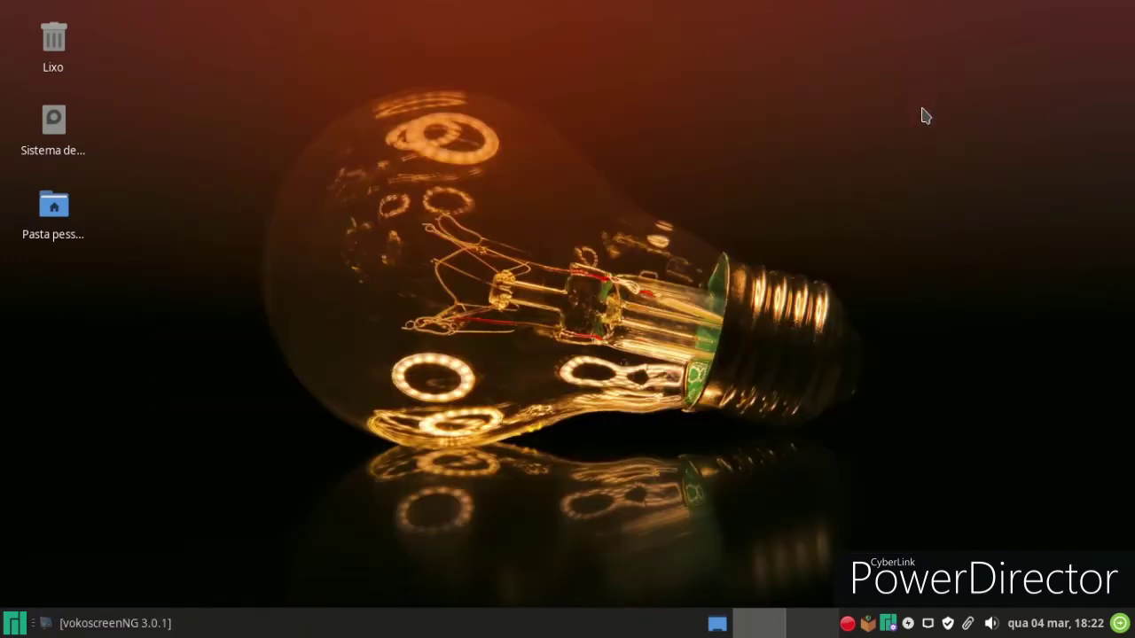
Open the bauh application manager, search for chrome and filter the results by the Navegador category
left_click(868, 625)
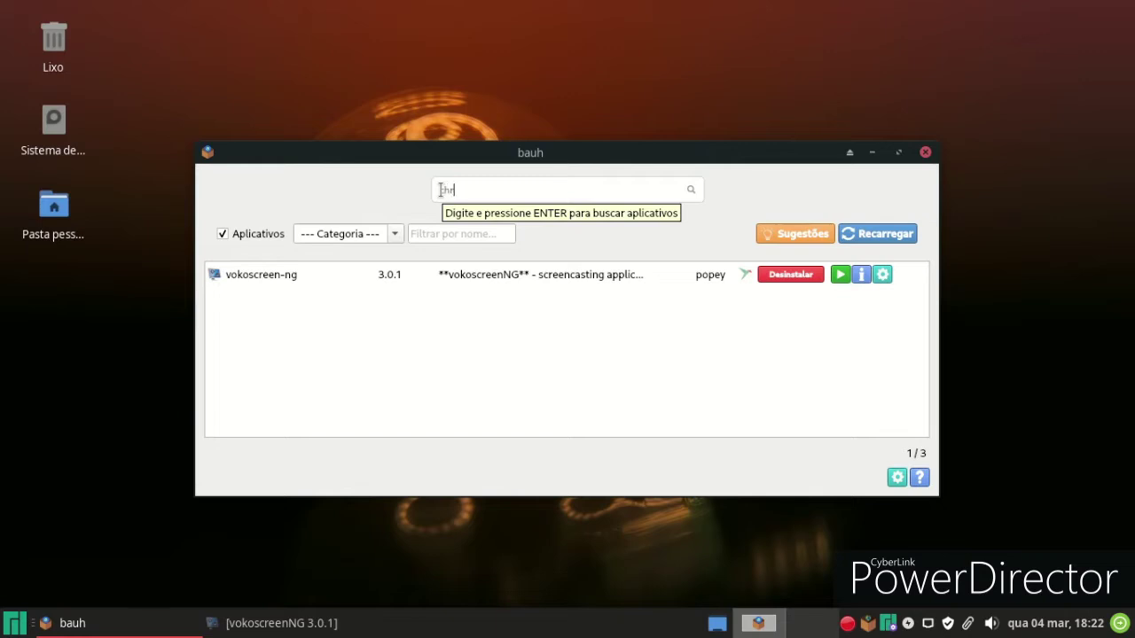
key("Return")
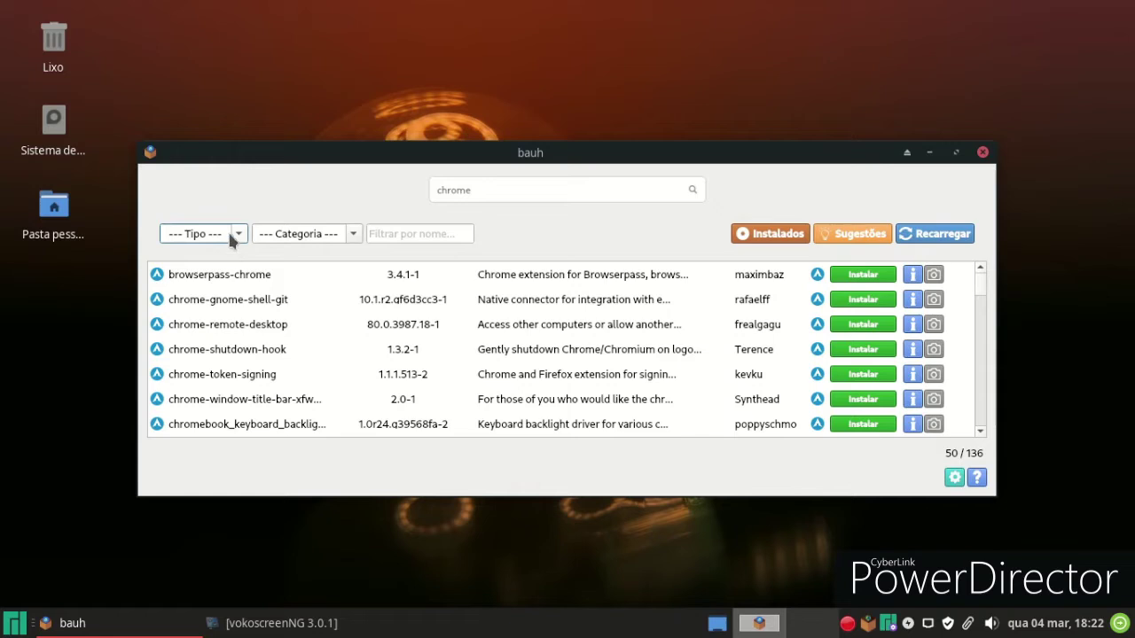
left_click(353, 235)
left_click(420, 164)
left_click(354, 236)
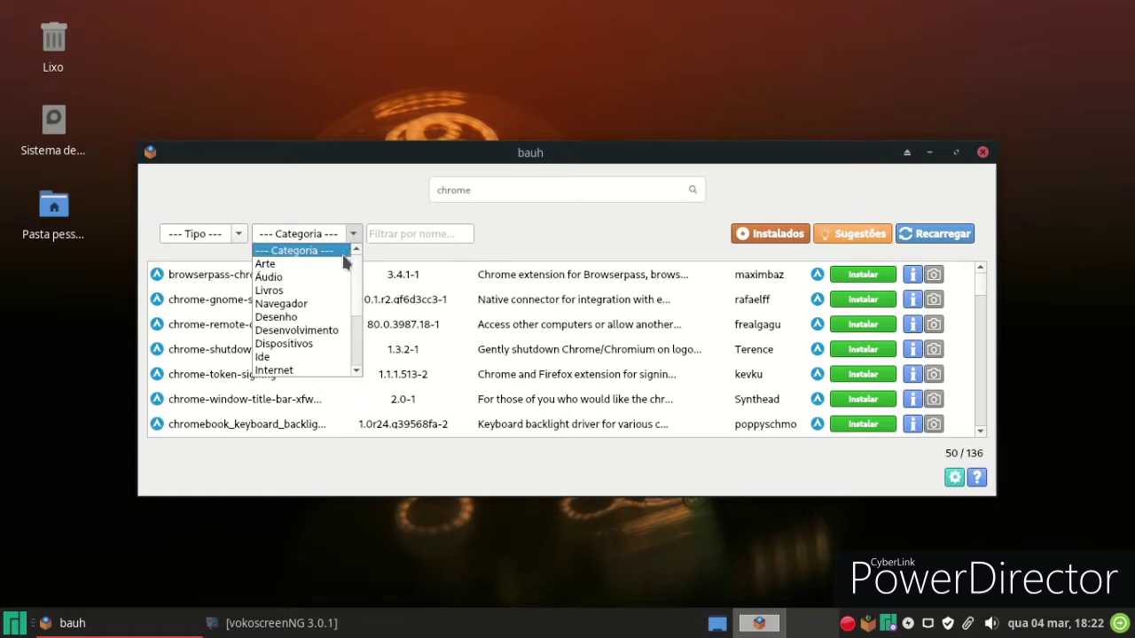
left_click(346, 303)
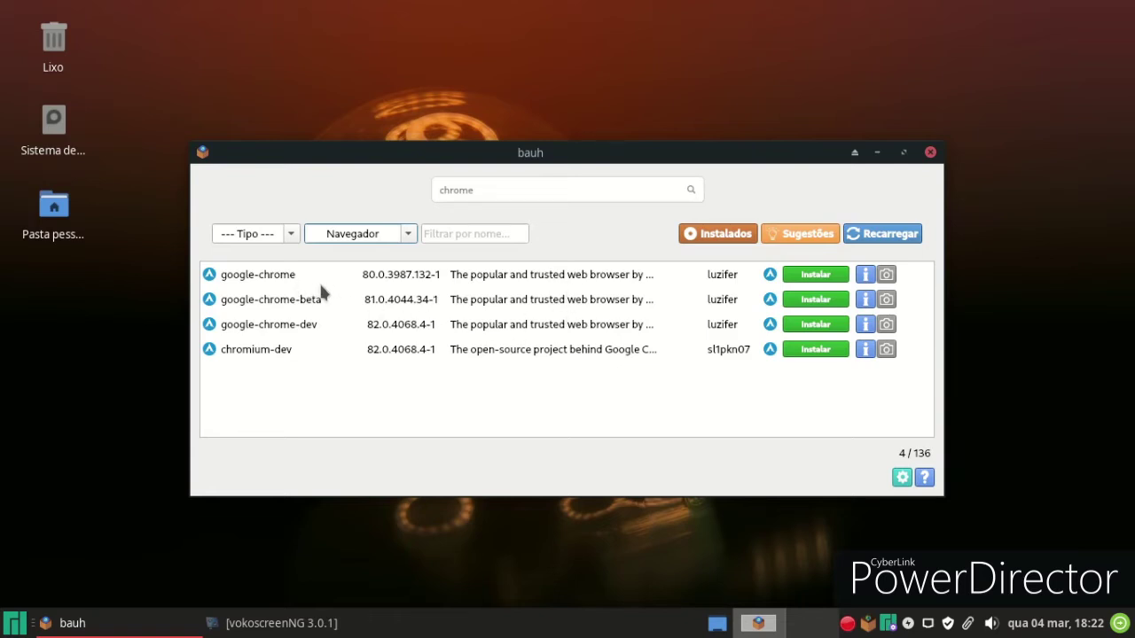
Install google-chrome from the AUR, entering the account password to authorize it, and minimize the bauh window
left_click(832, 276)
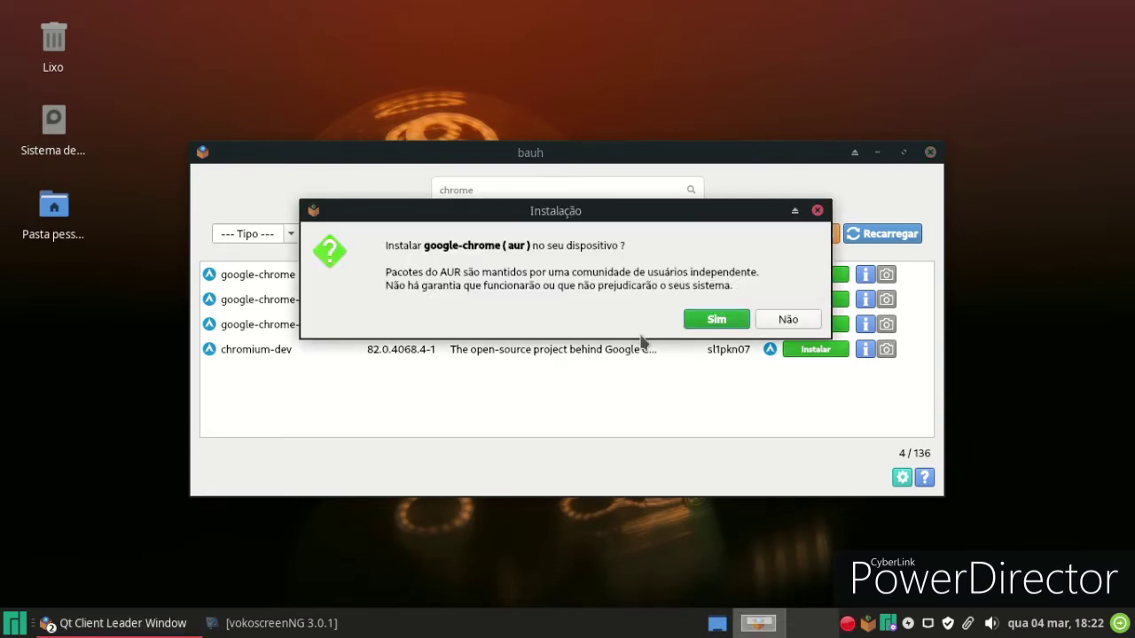
left_click(715, 320)
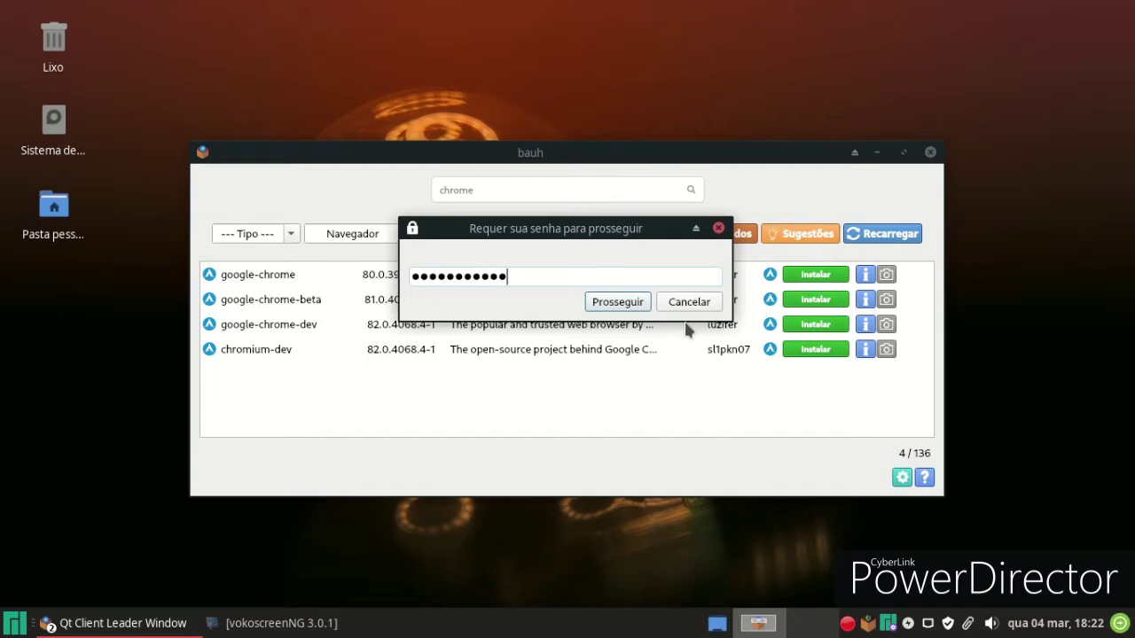
key("Return")
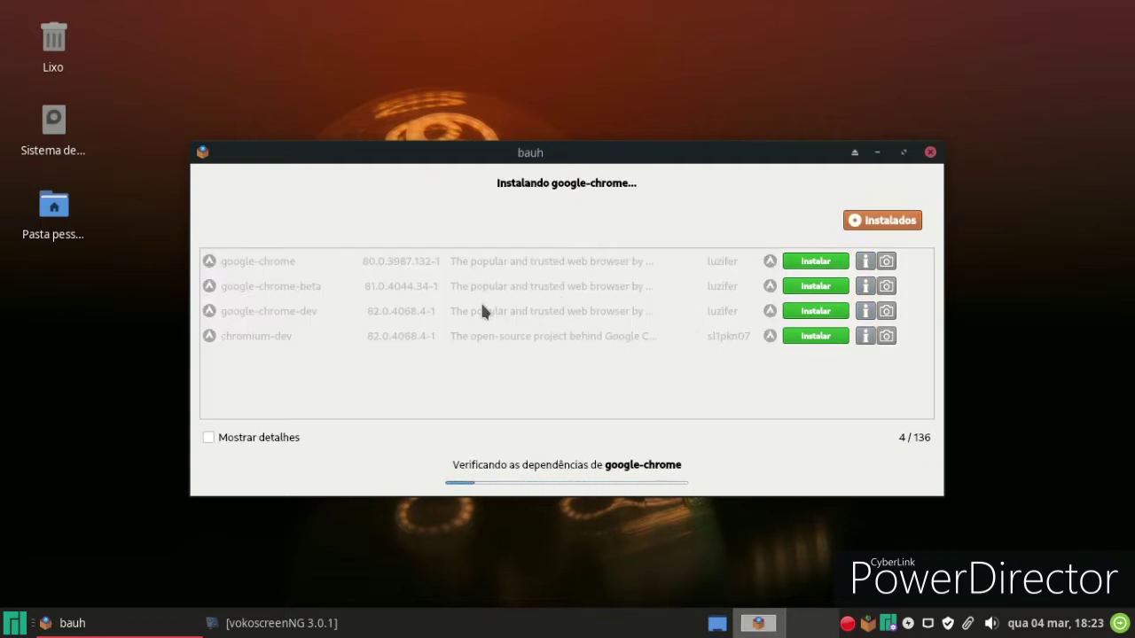
left_click(878, 153)
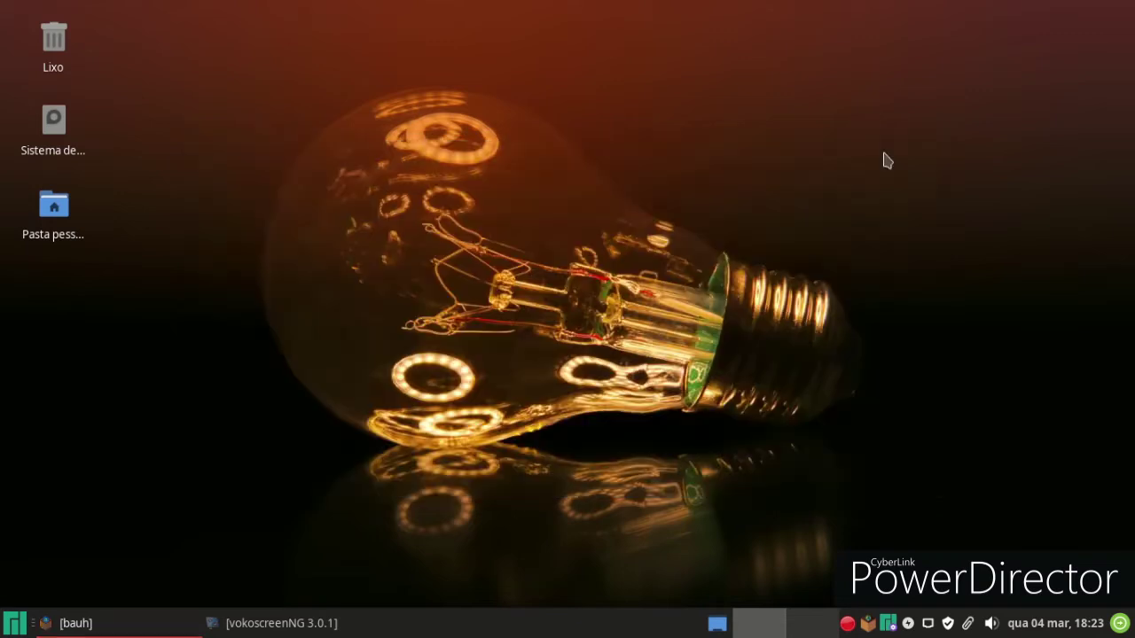
Open a second bauh window from the Sistema applications and filter its installed applications by the Vídeo category
key("super")
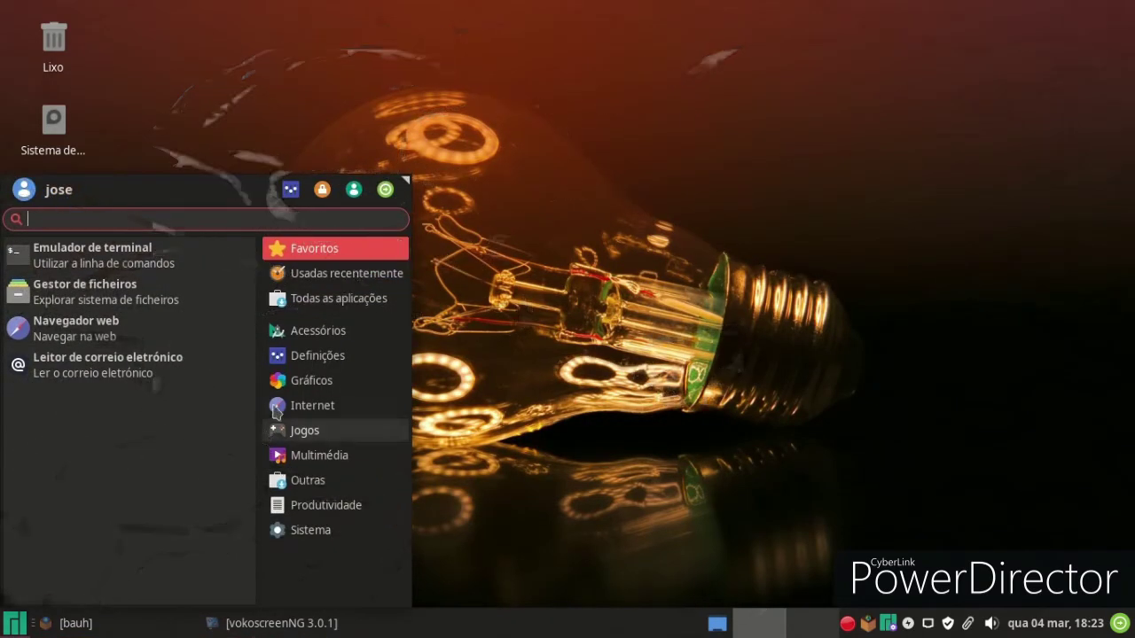
left_click(275, 405)
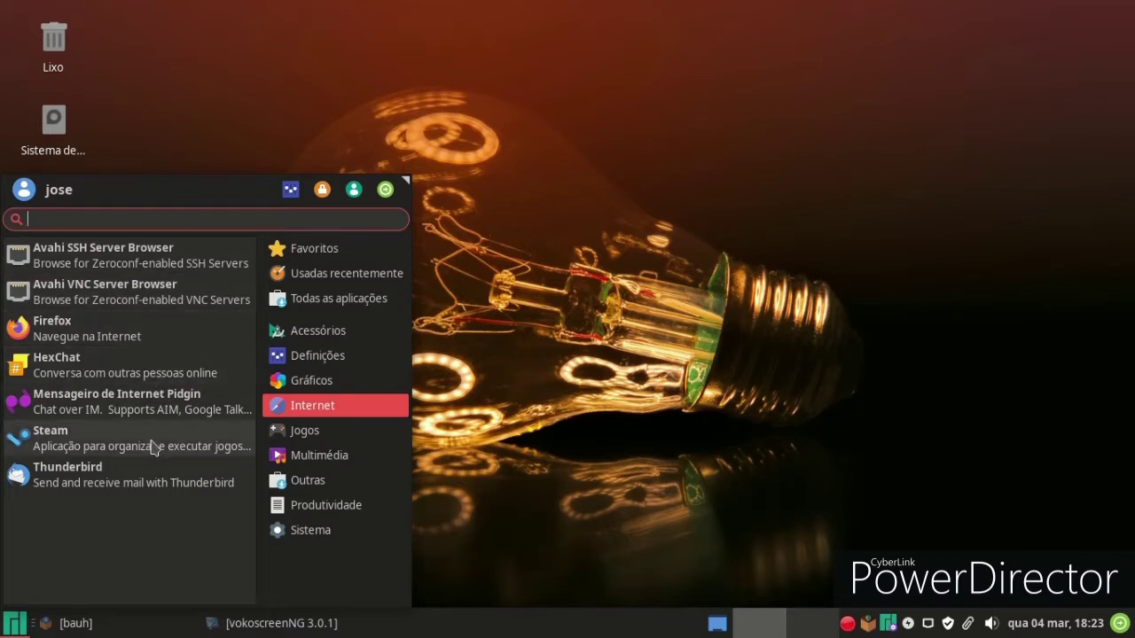
left_click(312, 535)
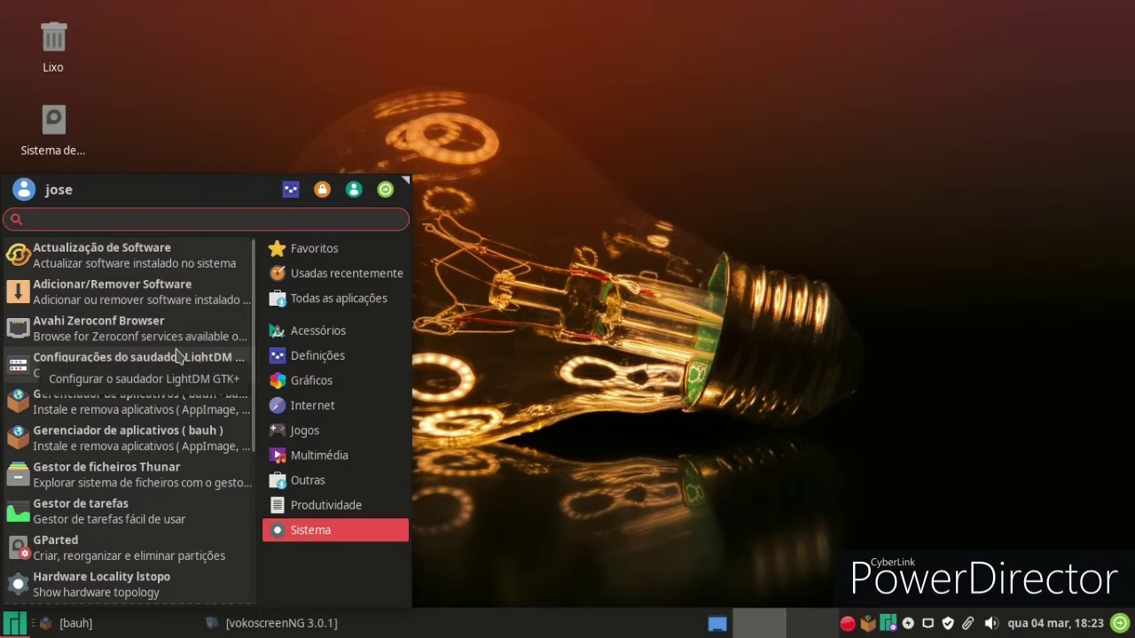
left_click(224, 415)
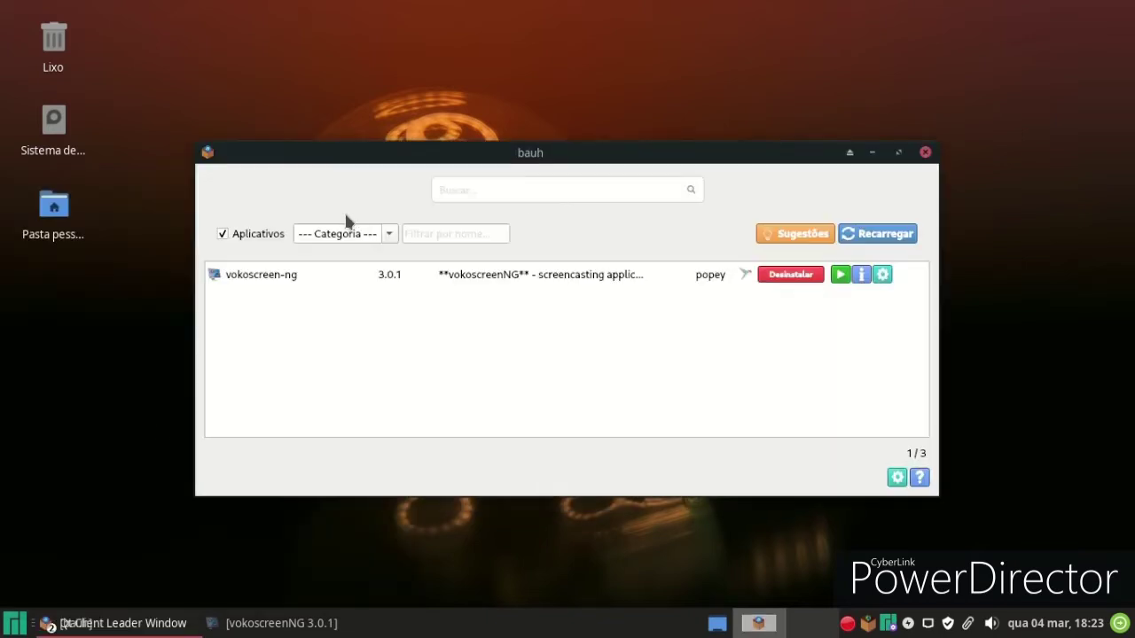
left_click(395, 234)
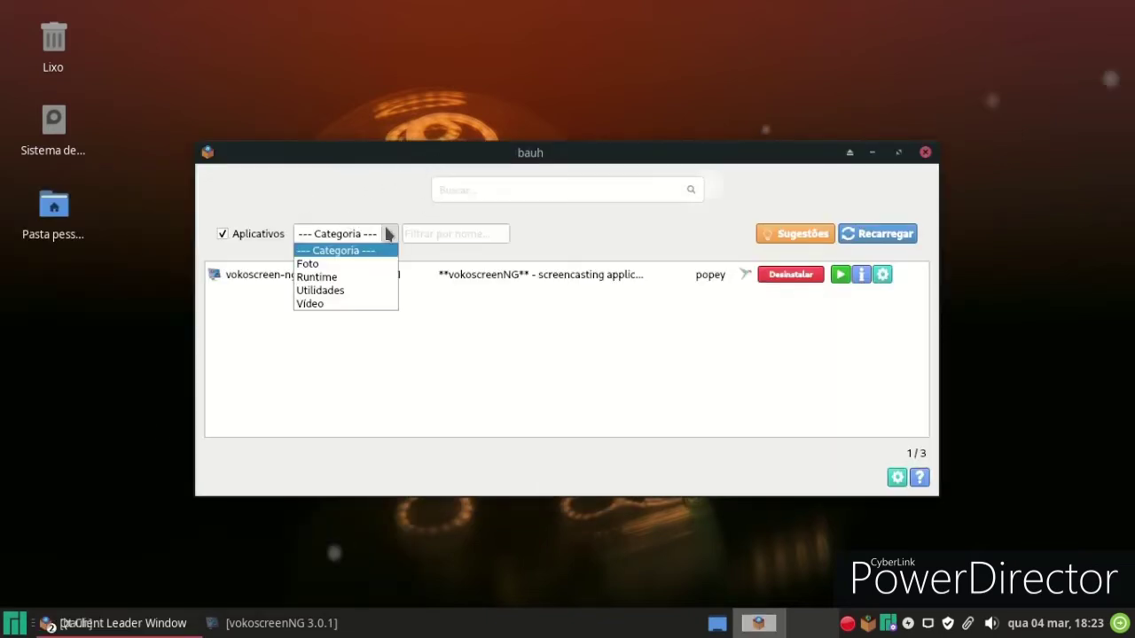
left_click(345, 304)
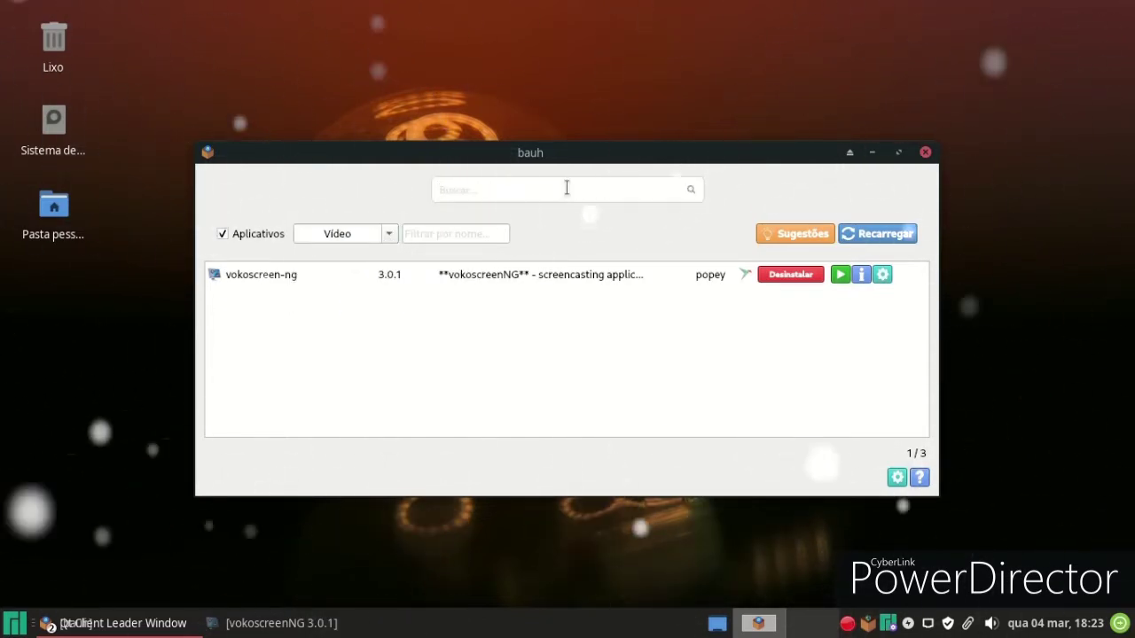
Search bauh for chrome, look through the results and show the suggested applications
type("chrome")
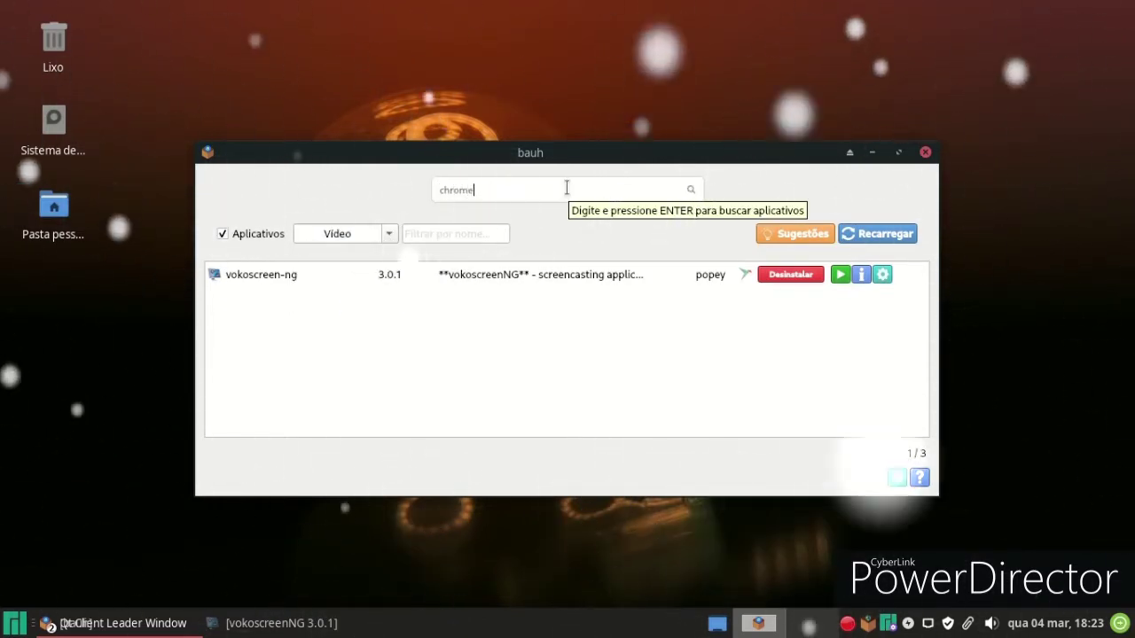
key("Return")
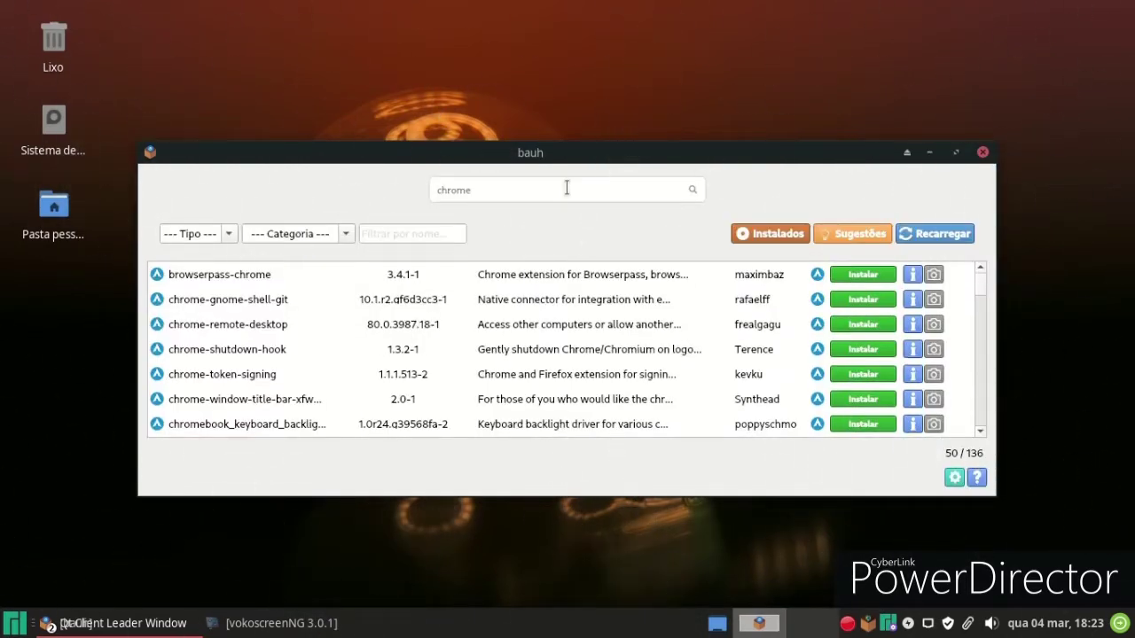
scroll(948, 350, "down", 12)
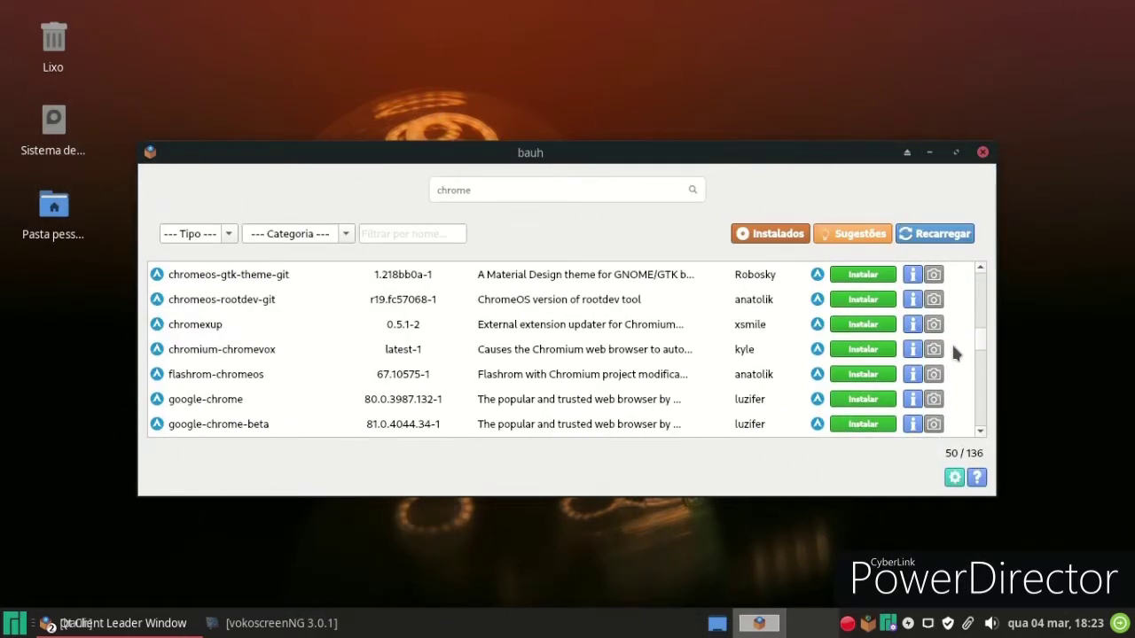
scroll(953, 347, "down", 2)
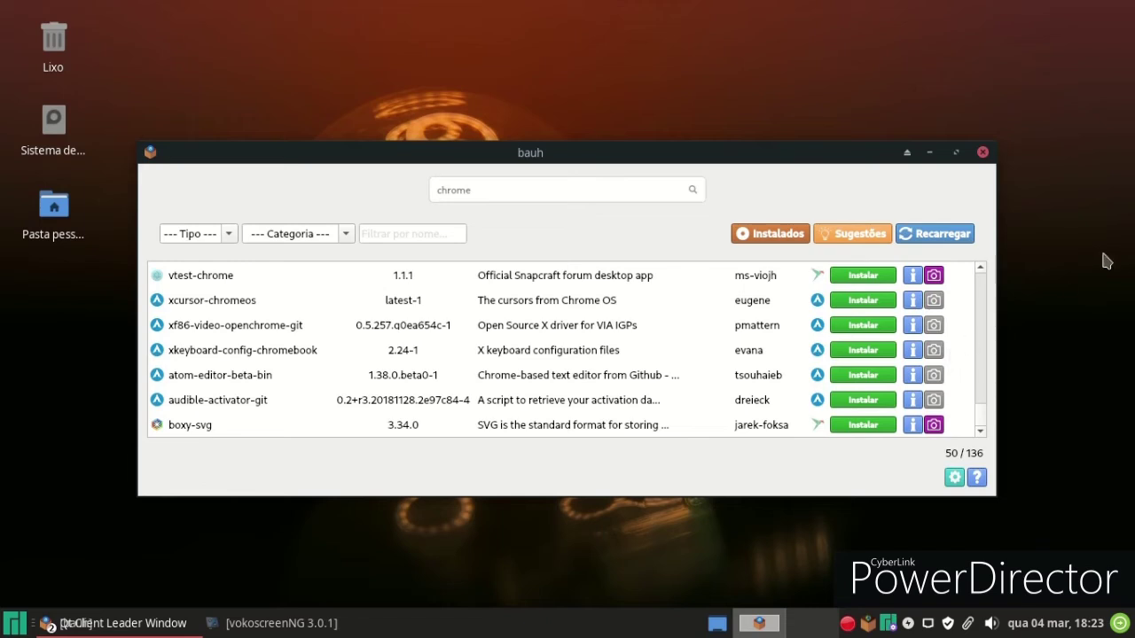
left_click(859, 234)
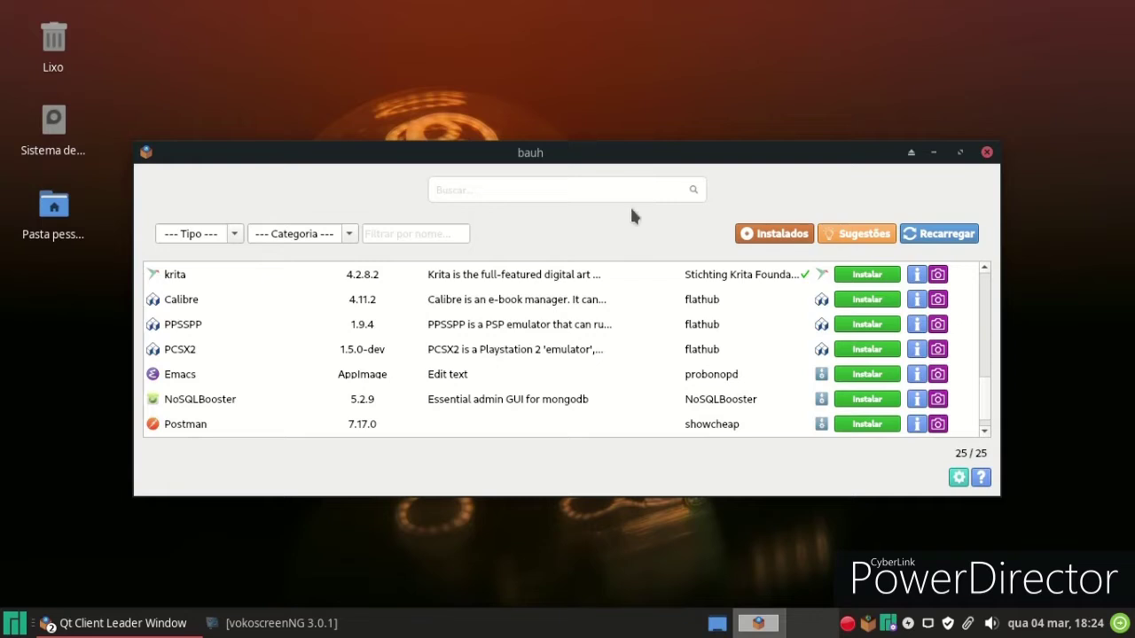
Look through the suggested applications and filter them by the Aur type
scroll(603, 319, "up", 1)
scroll(583, 362, "down", 2)
scroll(581, 363, "up", 6)
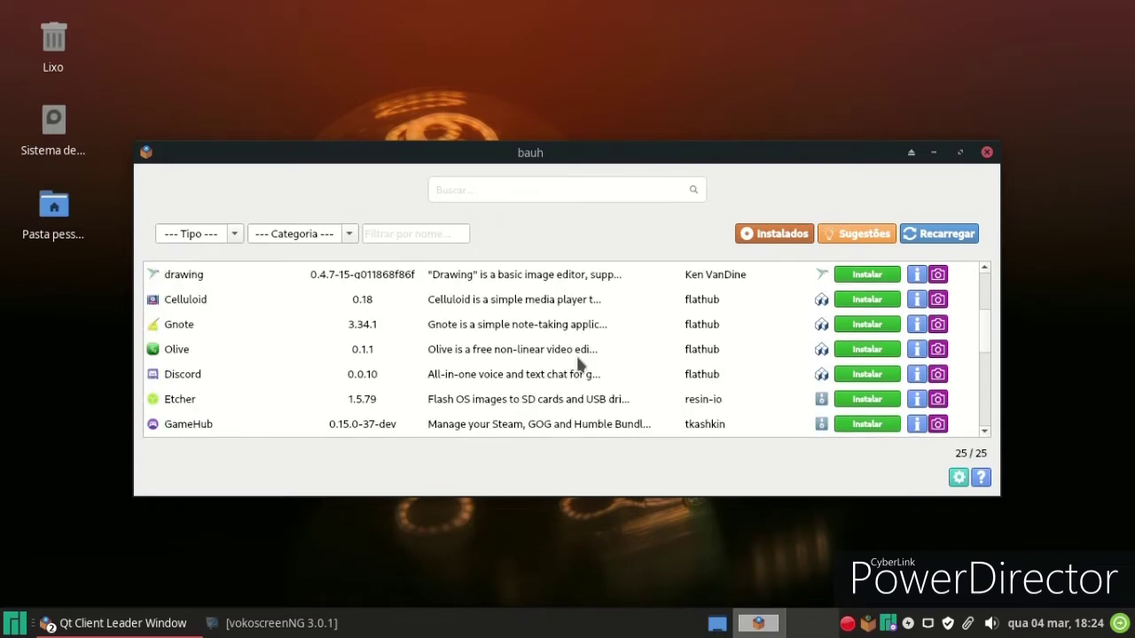
scroll(568, 367, "down", 5)
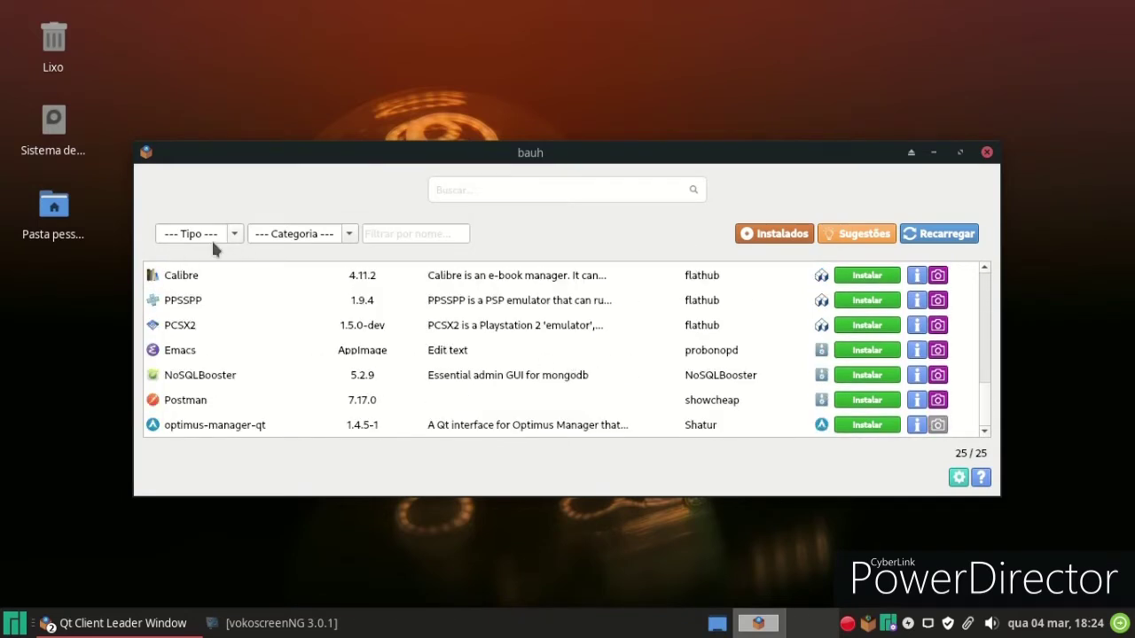
left_click(234, 234)
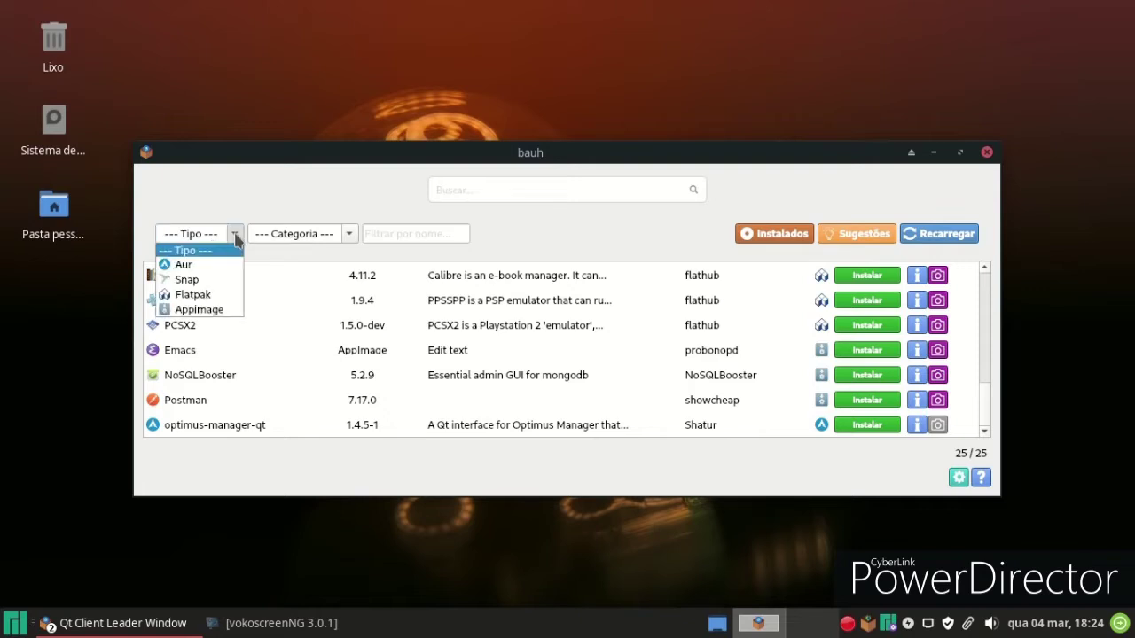
left_click(221, 265)
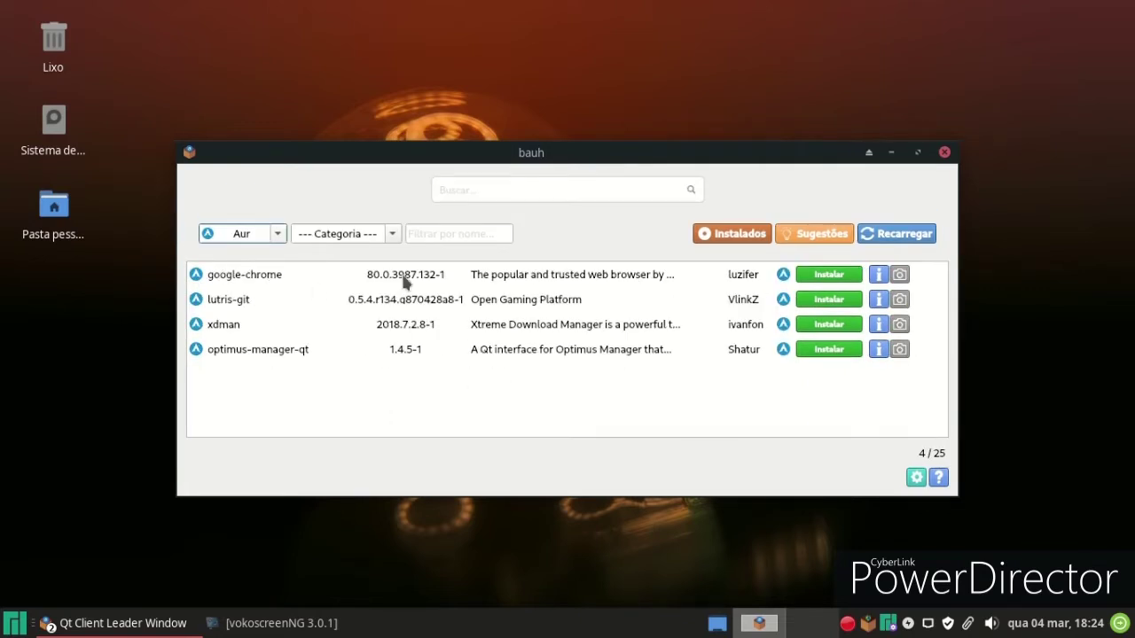
Filter the suggestions by the Flatpak type and the Emulador category, and close this bauh window
left_click(277, 235)
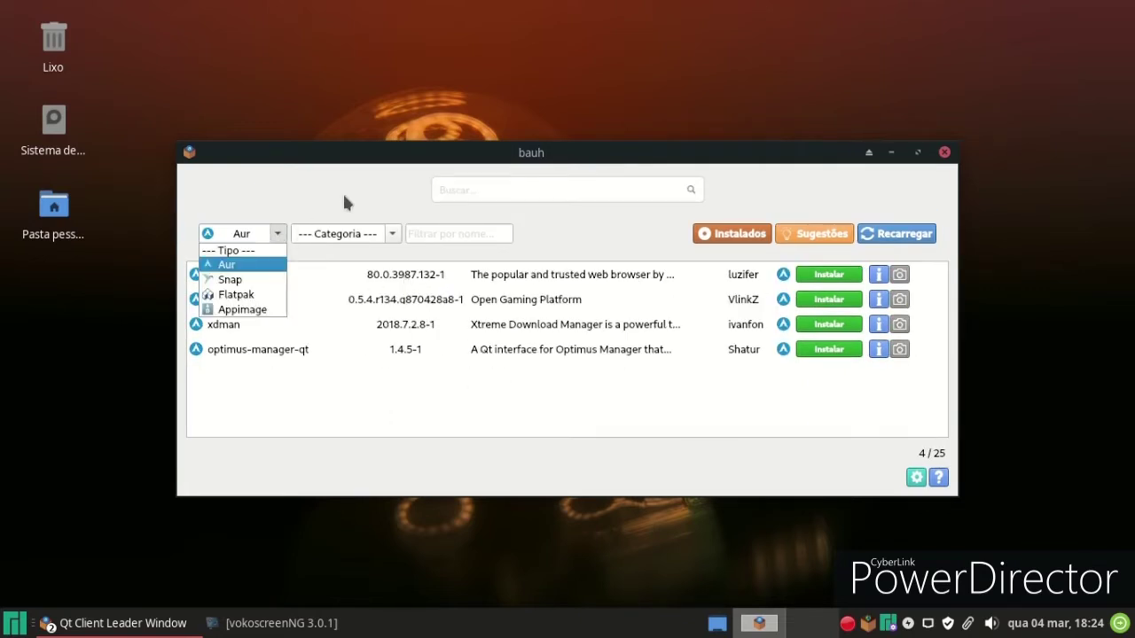
left_click(237, 295)
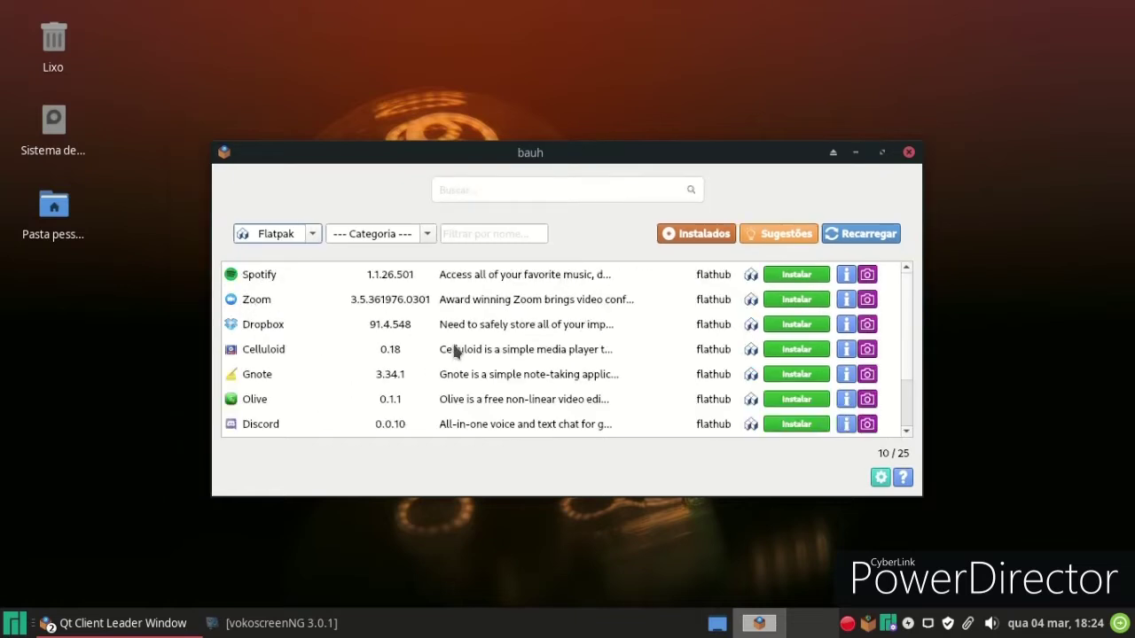
scroll(454, 353, "down", 1)
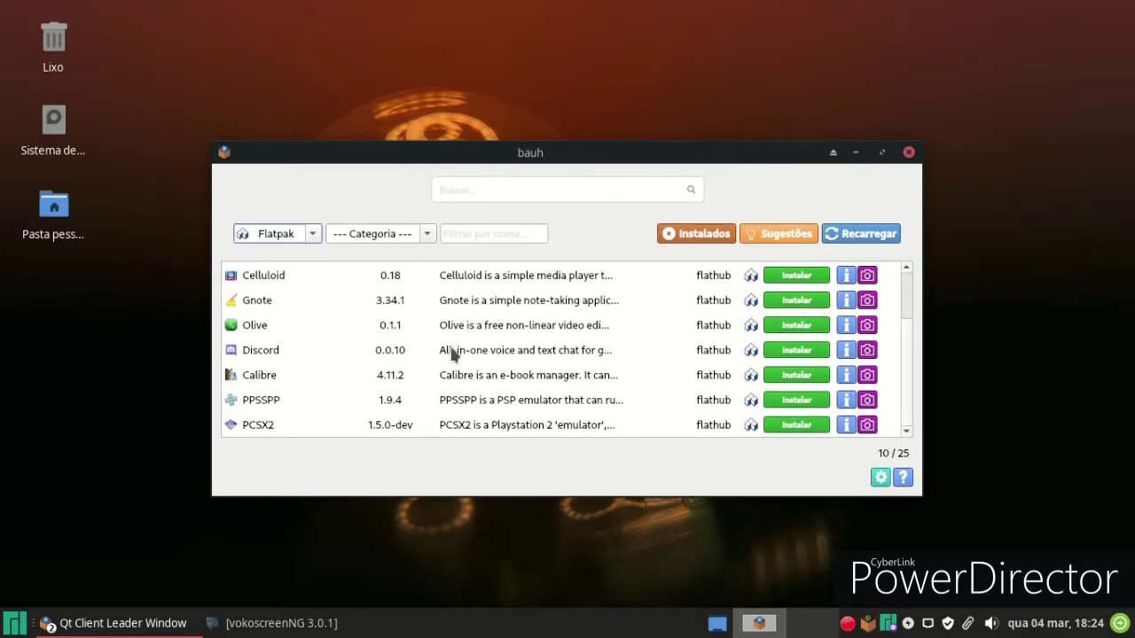
left_click(426, 235)
left_click(405, 344)
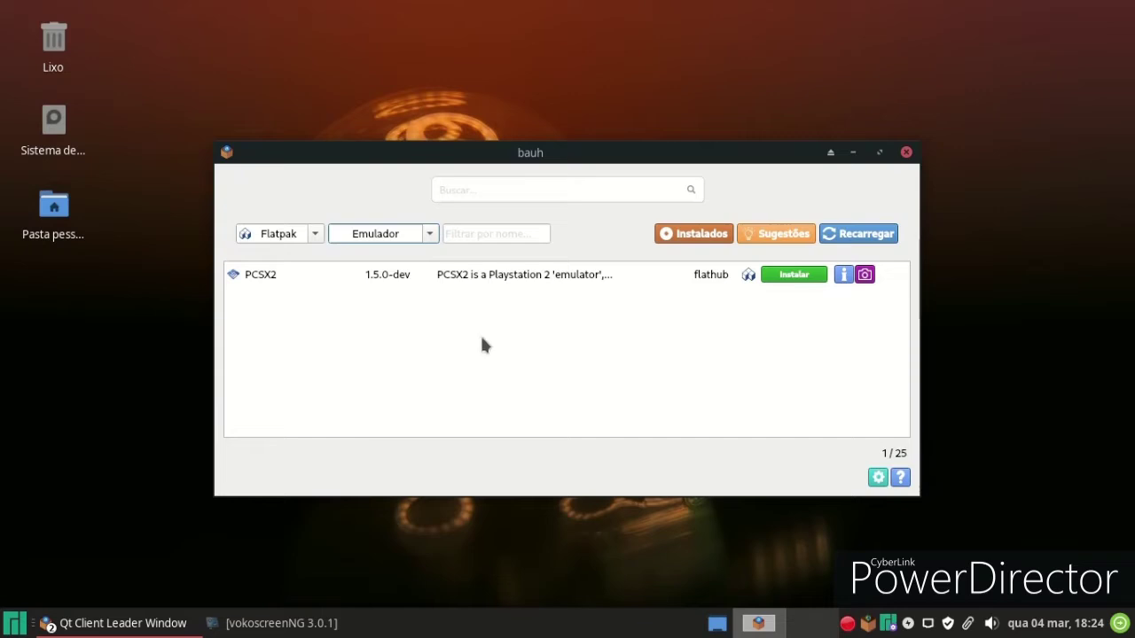
left_click(899, 164)
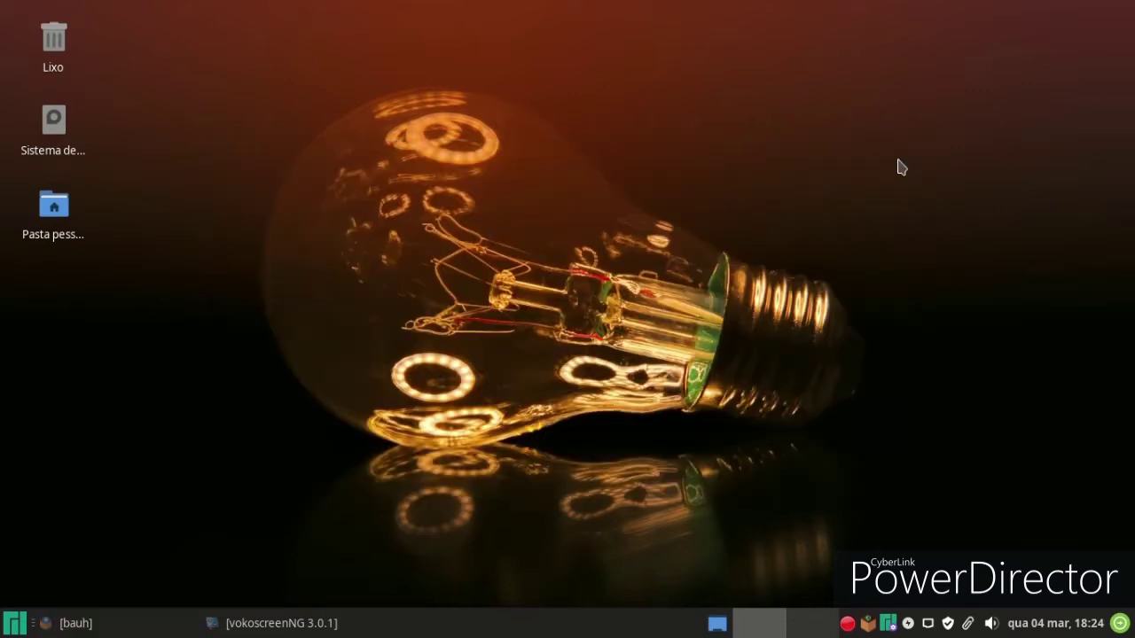
Decline the optional dependencies offered for google-chrome
left_click(13, 624)
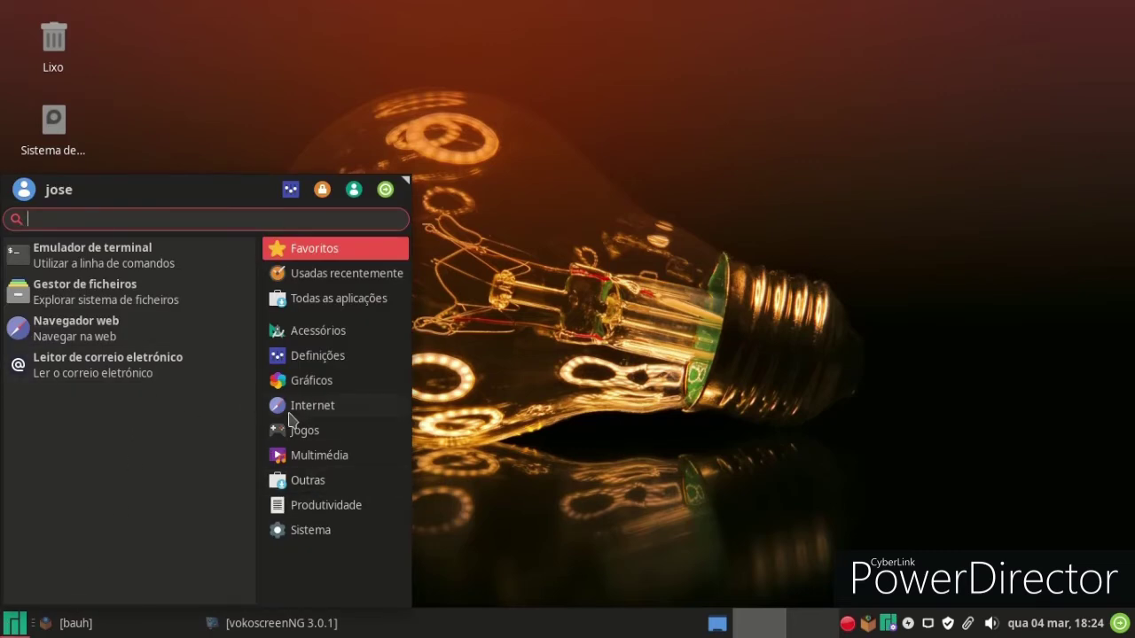
left_click(671, 424)
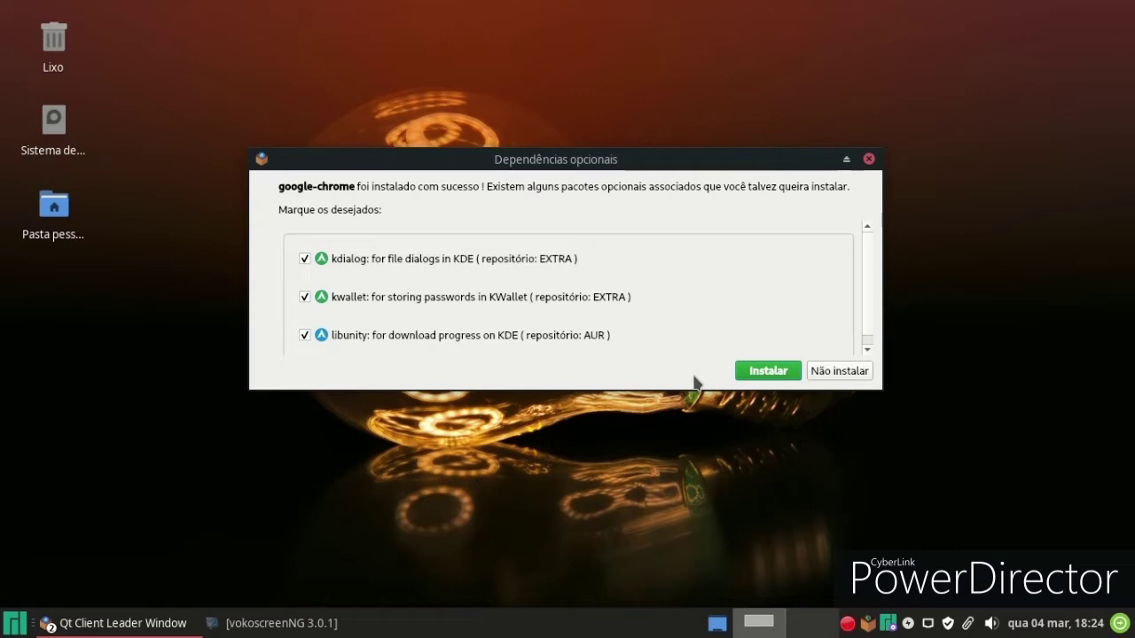
left_click(839, 371)
Launch Google Chrome from the Internet applications, accepting it as the default browser and allowing usage statistics and crash reports
left_click(9, 626)
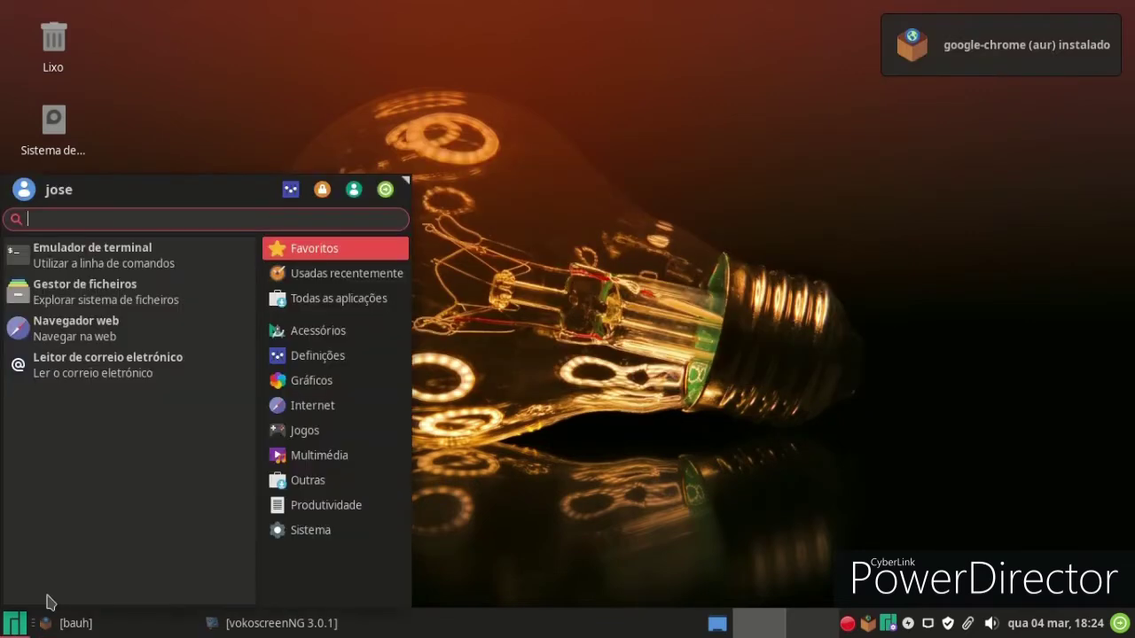
left_click(335, 411)
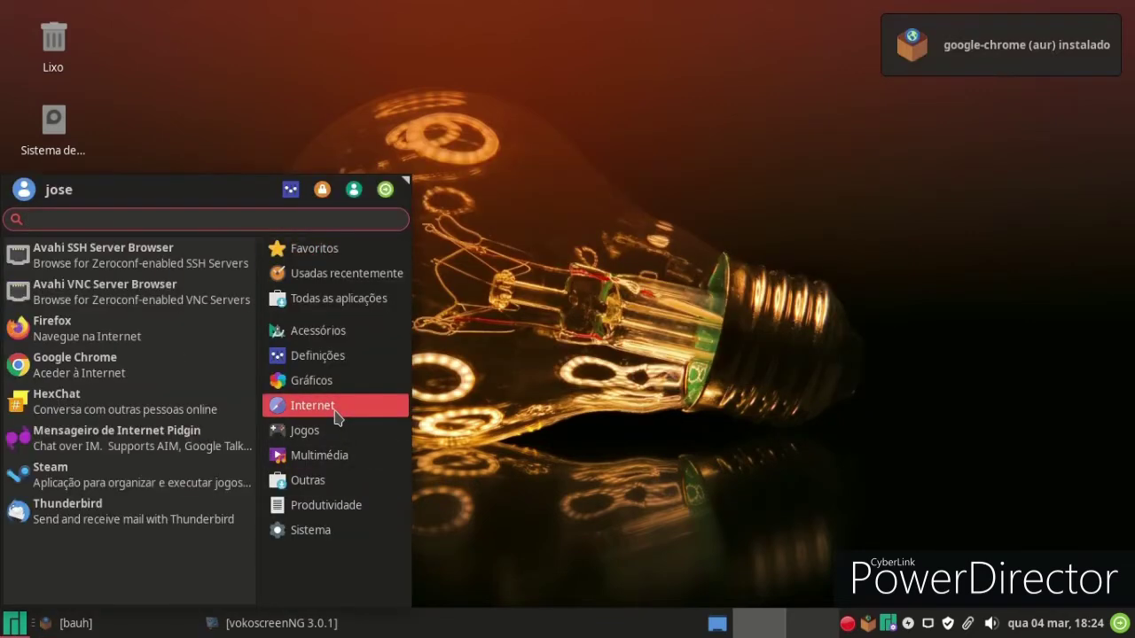
left_click(96, 366)
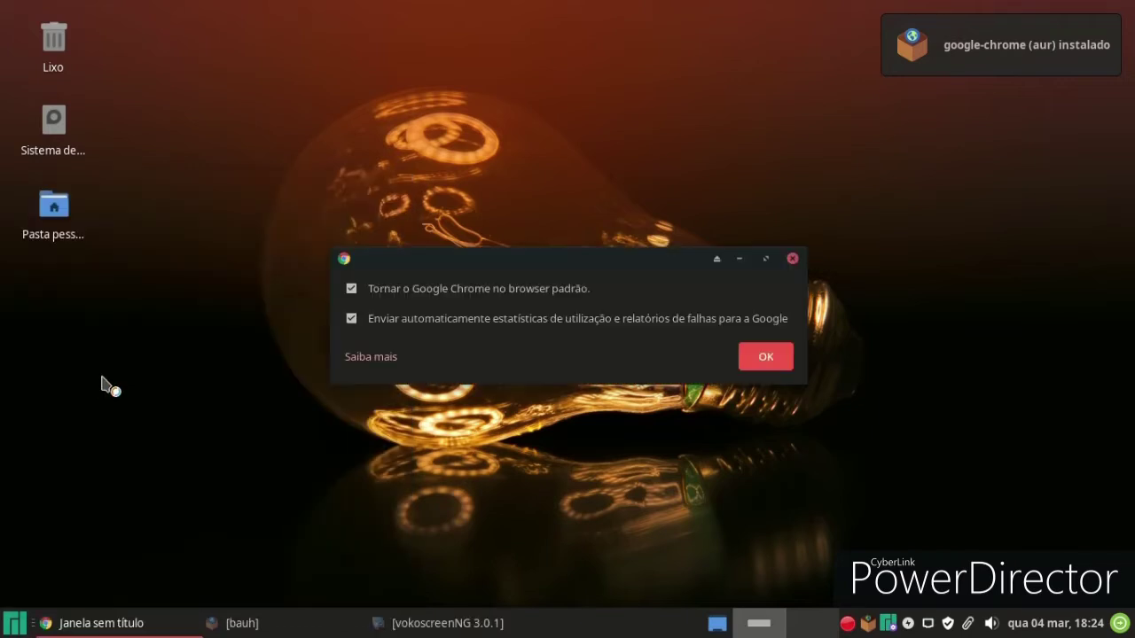
left_click(746, 357)
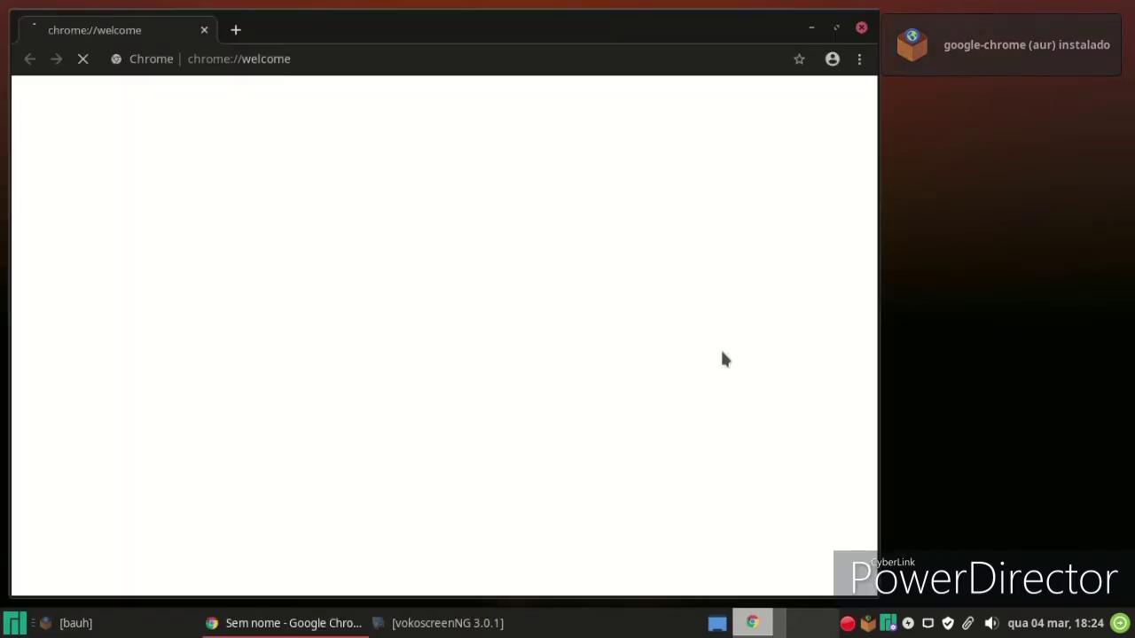
Search Google for gnome look in a new tab and open the Gnome Look site, dismissing the translation offer
left_click(236, 31)
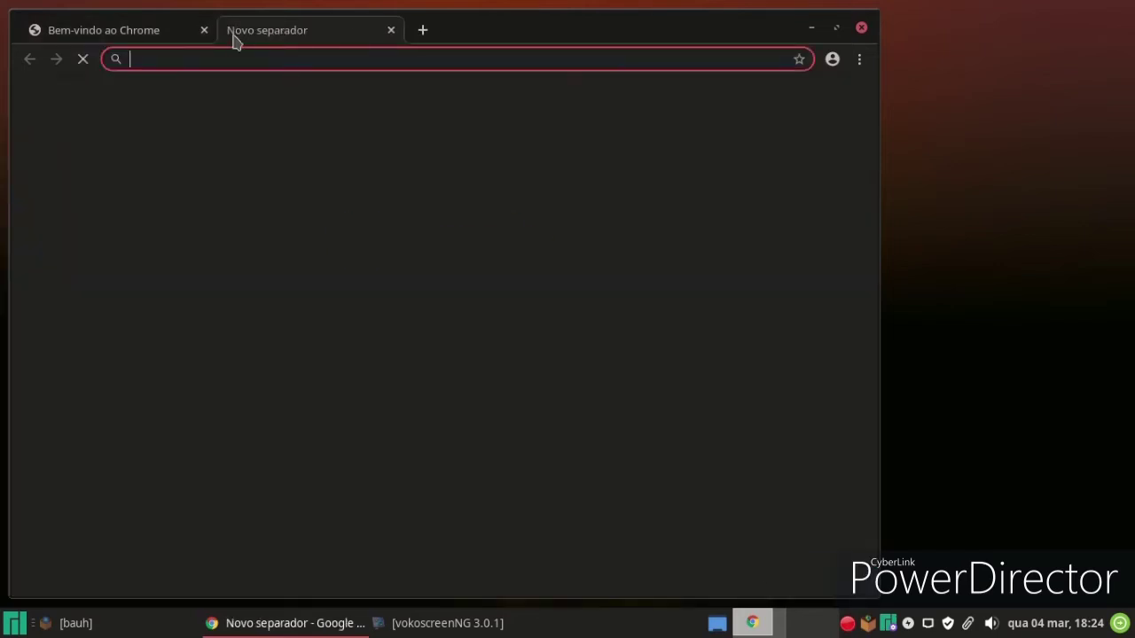
left_click(311, 351)
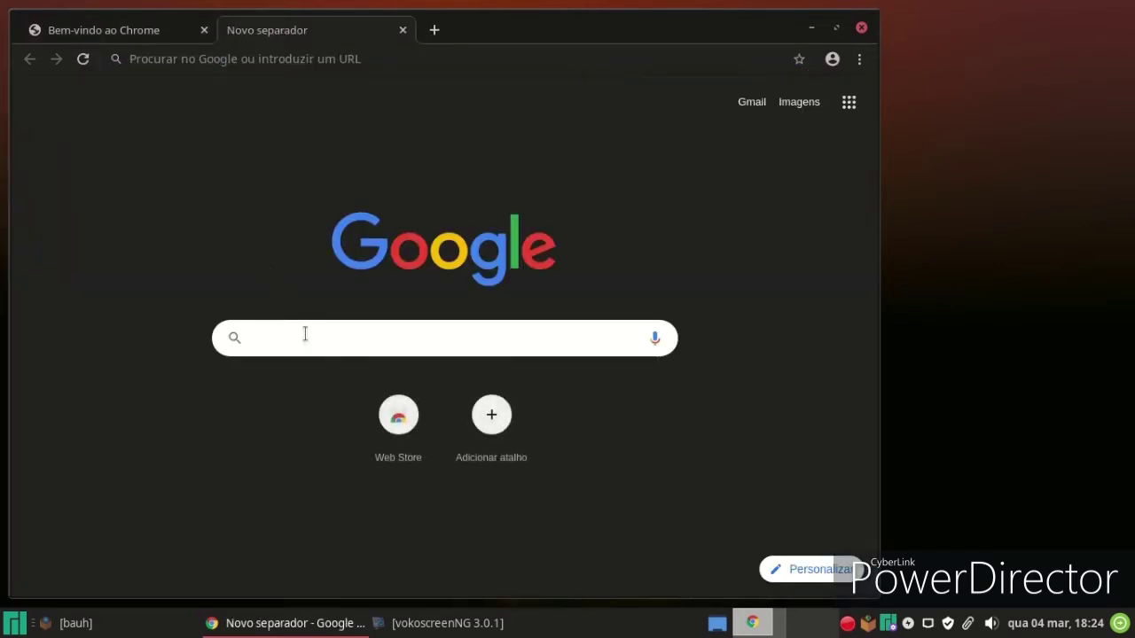
type("gnome")
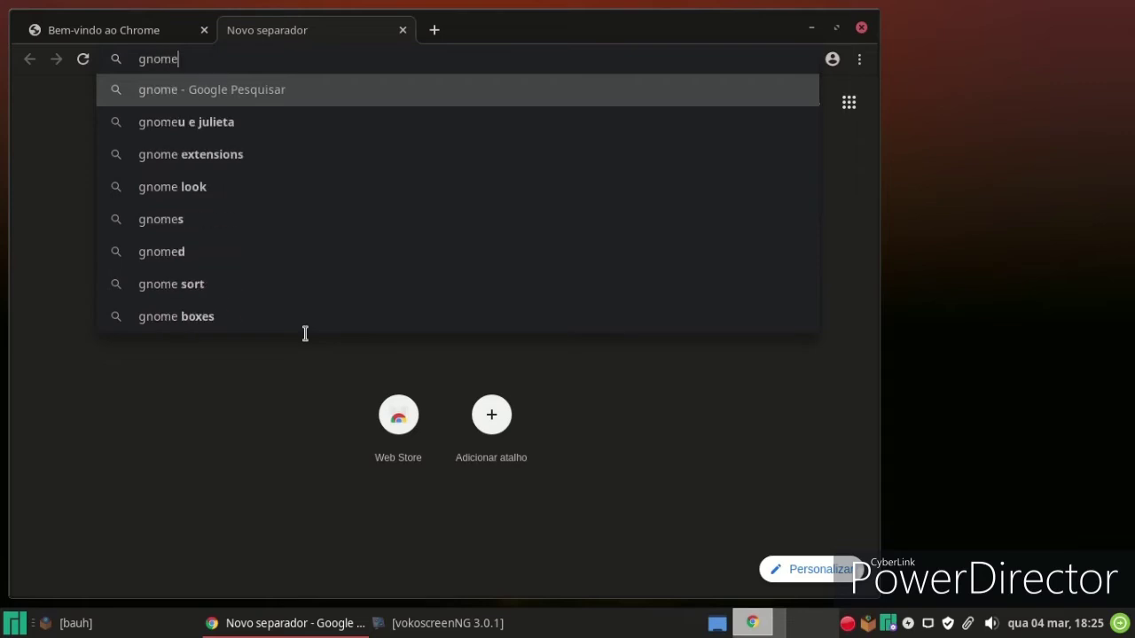
key("Down")
key("Down")
key("Down")
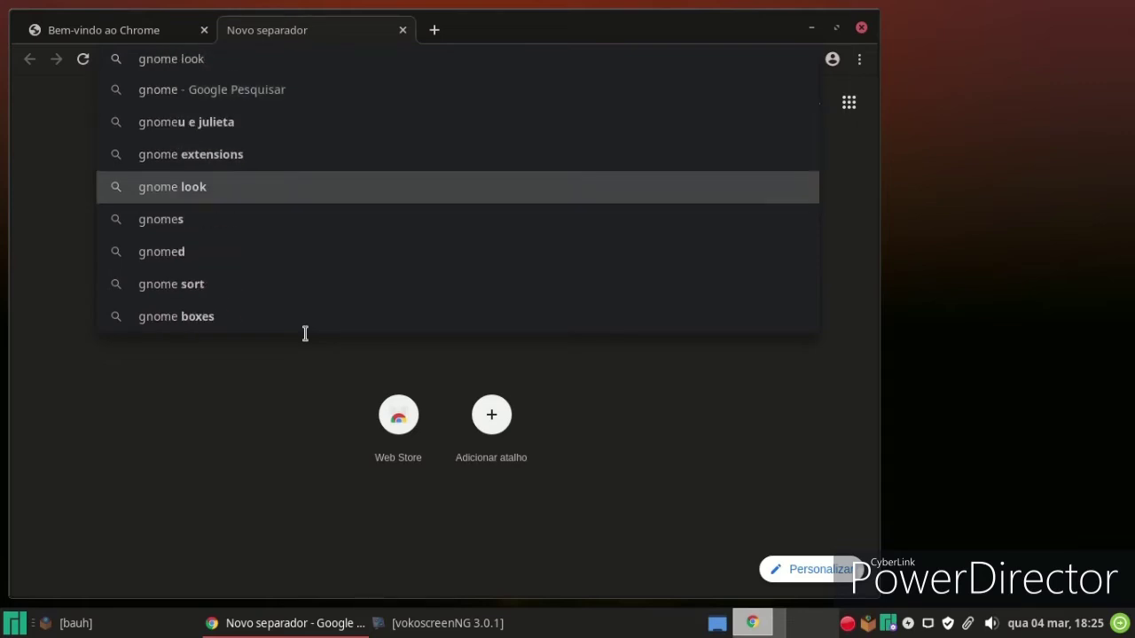
key("Return")
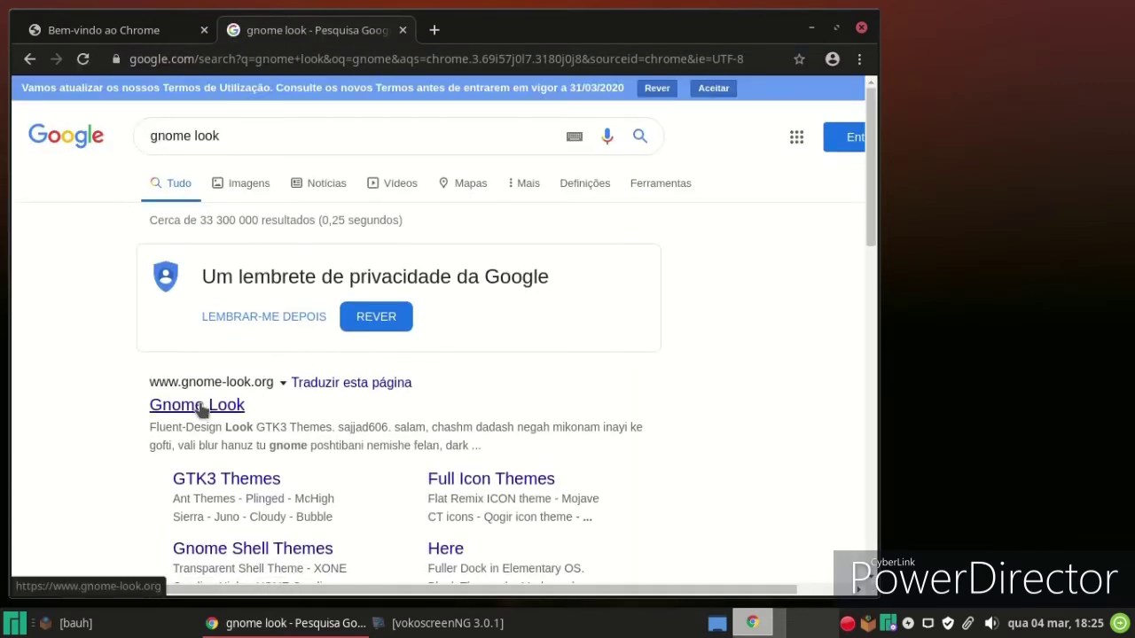
left_click(200, 408)
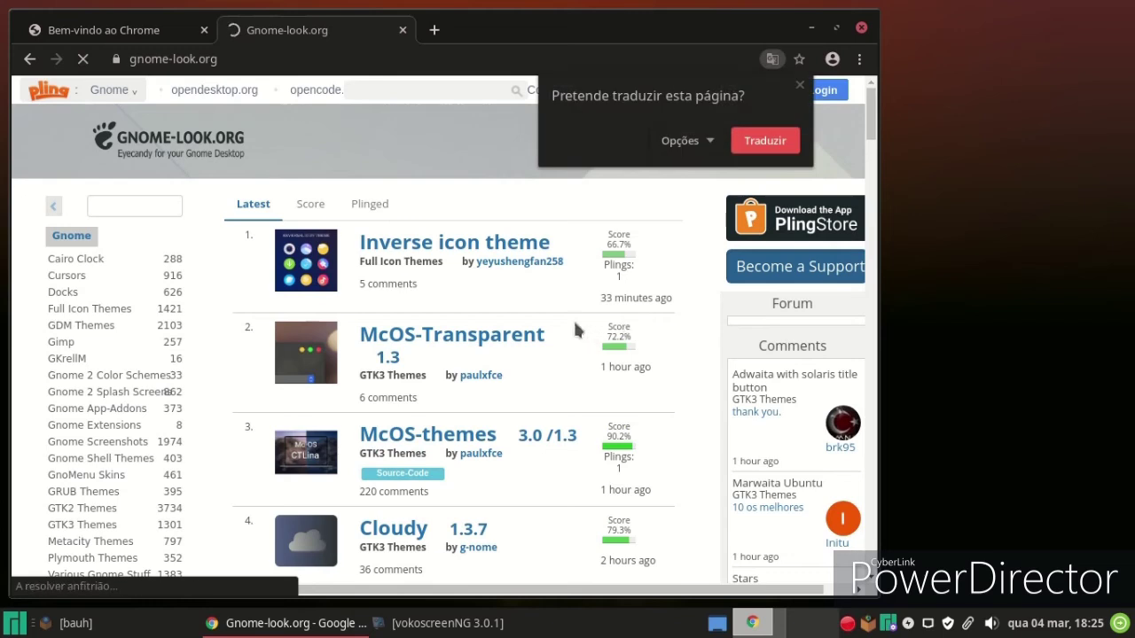
left_click(803, 87)
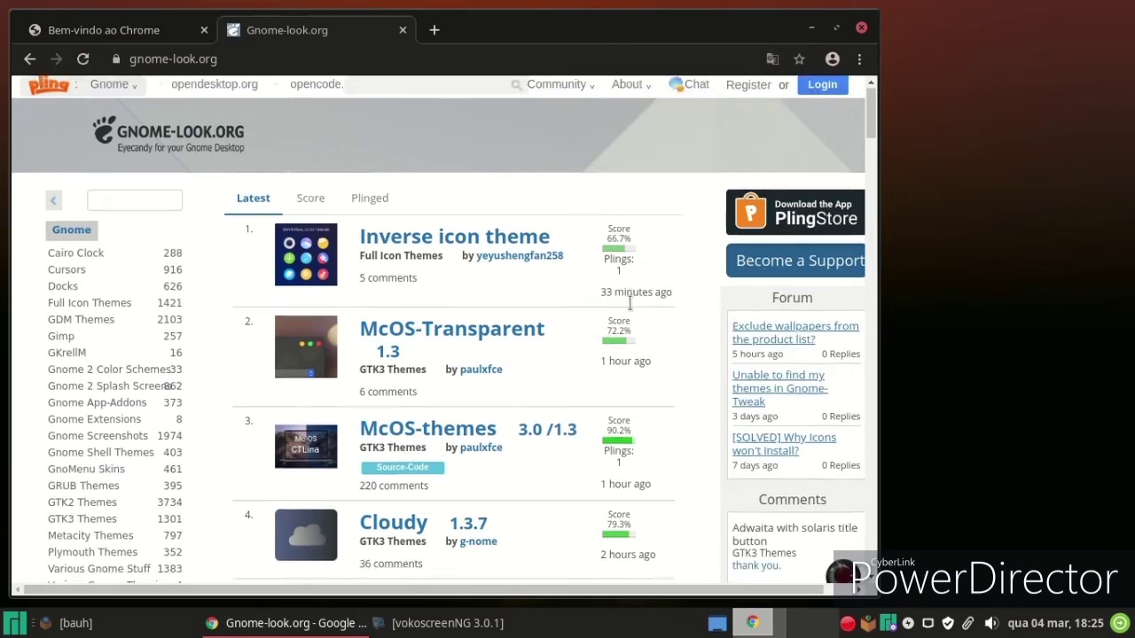
Open the McMojave GTK3 theme page from the site's Popularity list
scroll(631, 301, "down", 5)
scroll(625, 335, "down", 7)
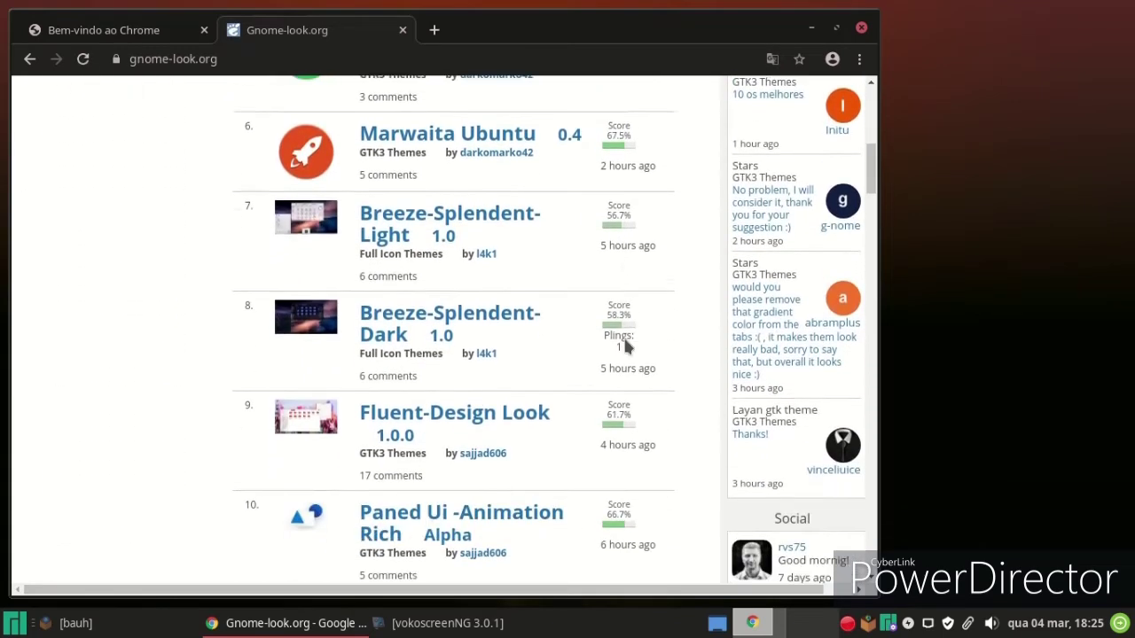
scroll(717, 388, "down", 4)
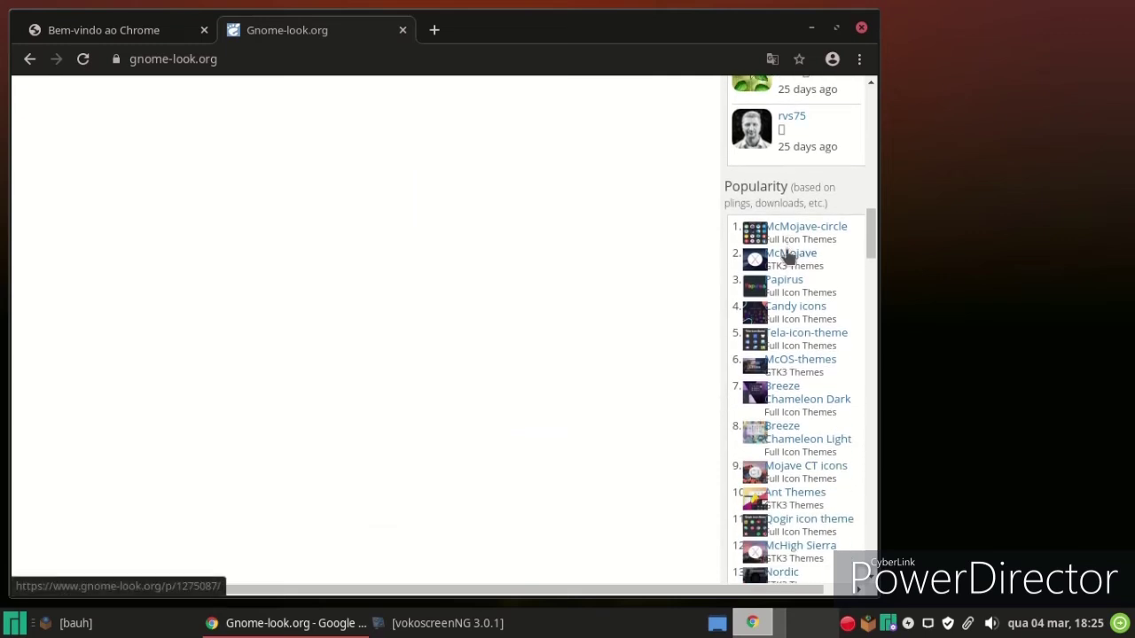
left_click(785, 255)
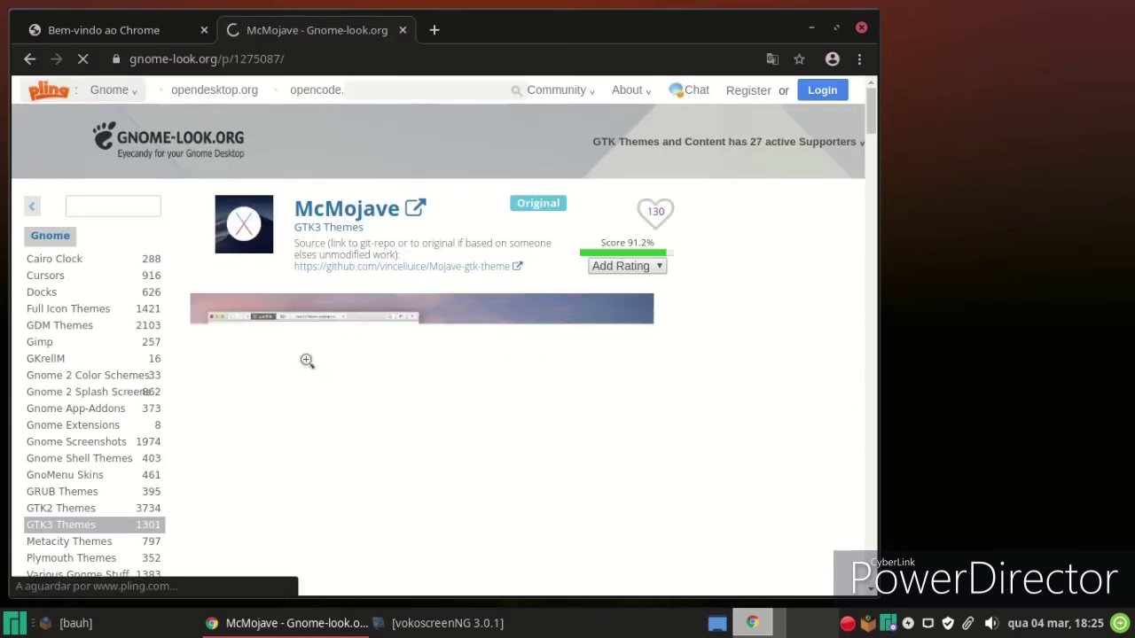
Download the 01-Mojave-dark.tar.xz file from the McMojave theme's files
scroll(306, 360, "down", 2)
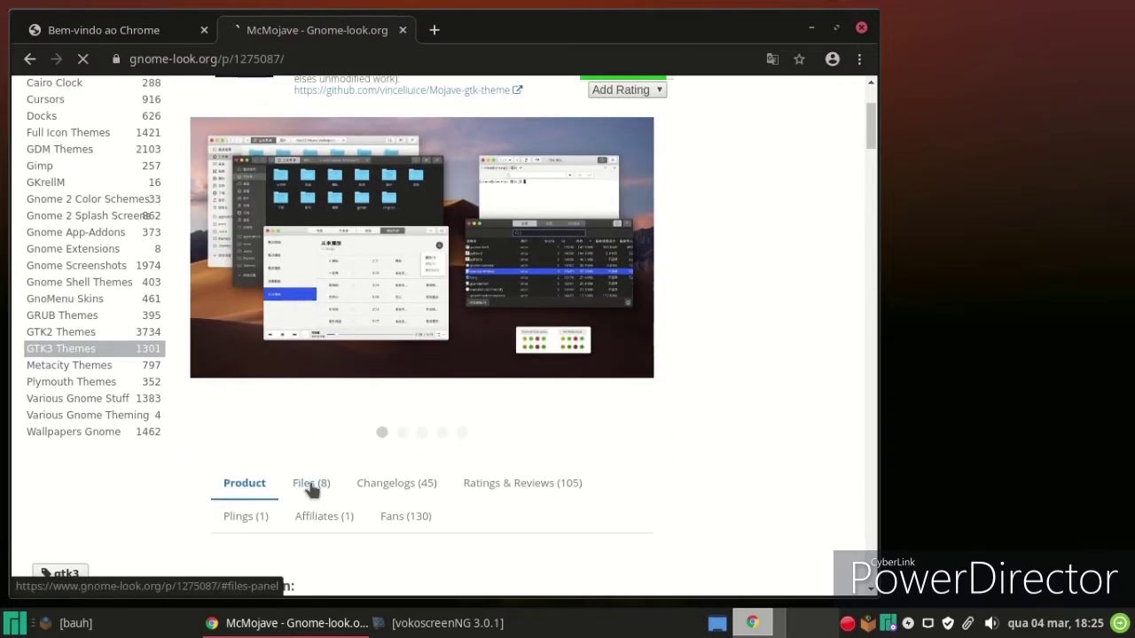
left_click(310, 486)
scroll(366, 407, "down", 1)
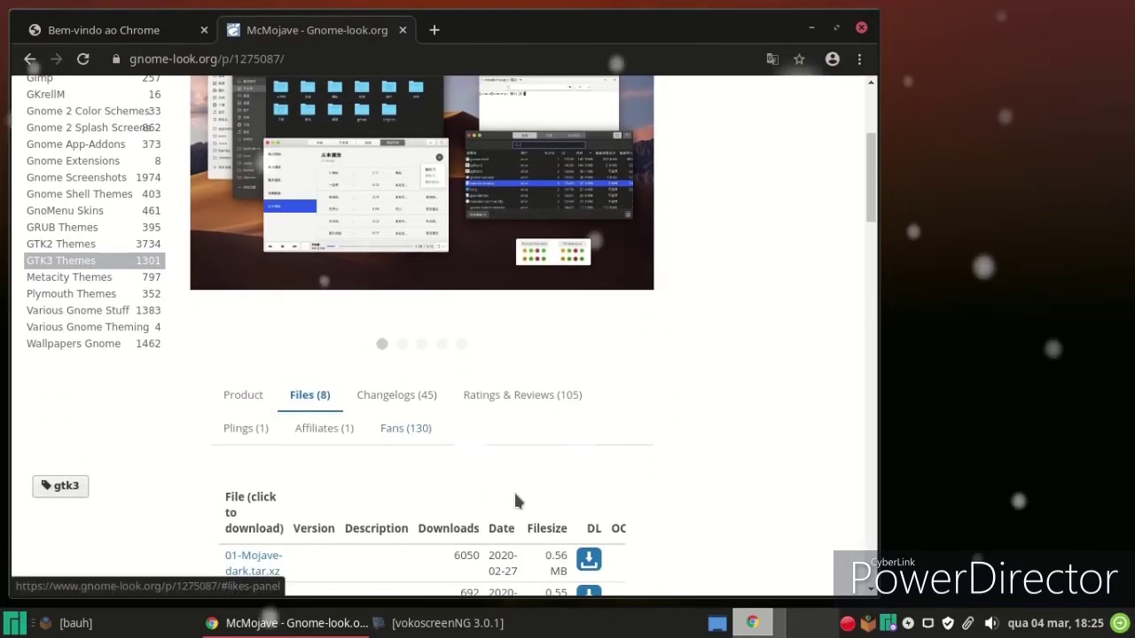
left_click(589, 558)
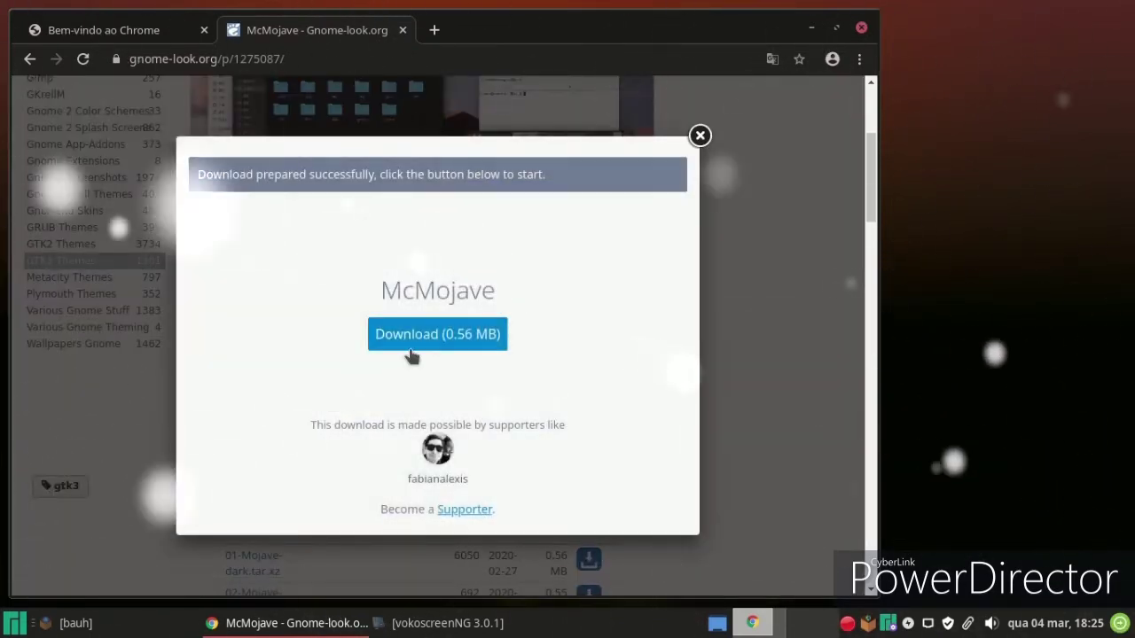
left_click(412, 355)
Minimize the password prompt for the new keyring and return to the Gnome-look.org main page
left_click(30, 58)
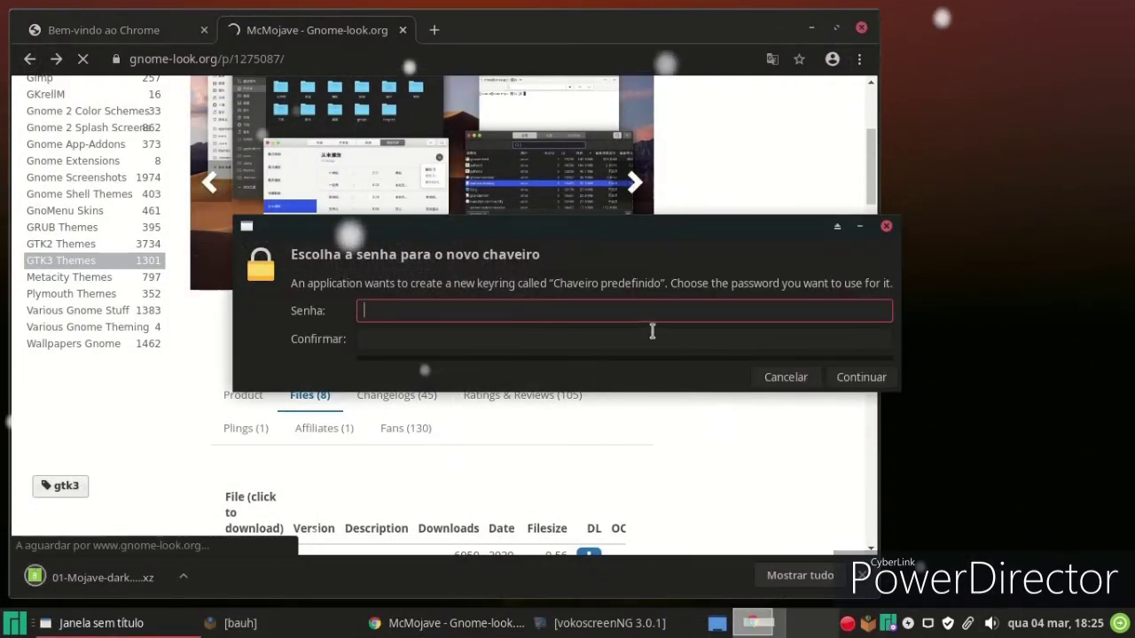
left_click(859, 227)
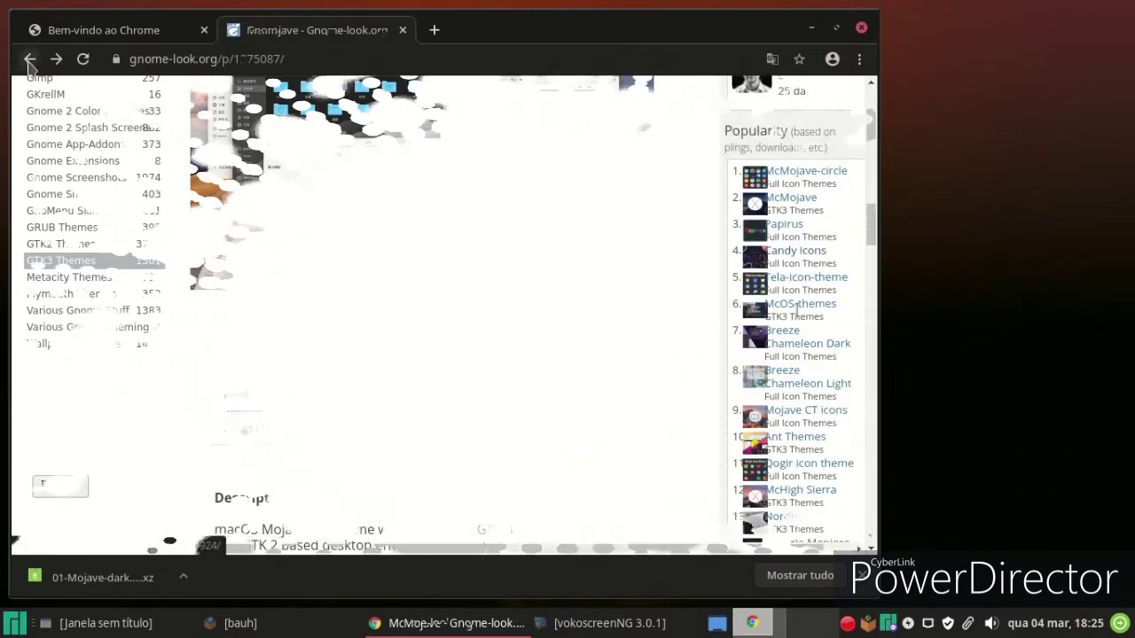
left_click(29, 59)
Look through the icon, cursor and GTK themes in the Popularity list
scroll(798, 322, "down", 3)
scroll(798, 322, "down", 4)
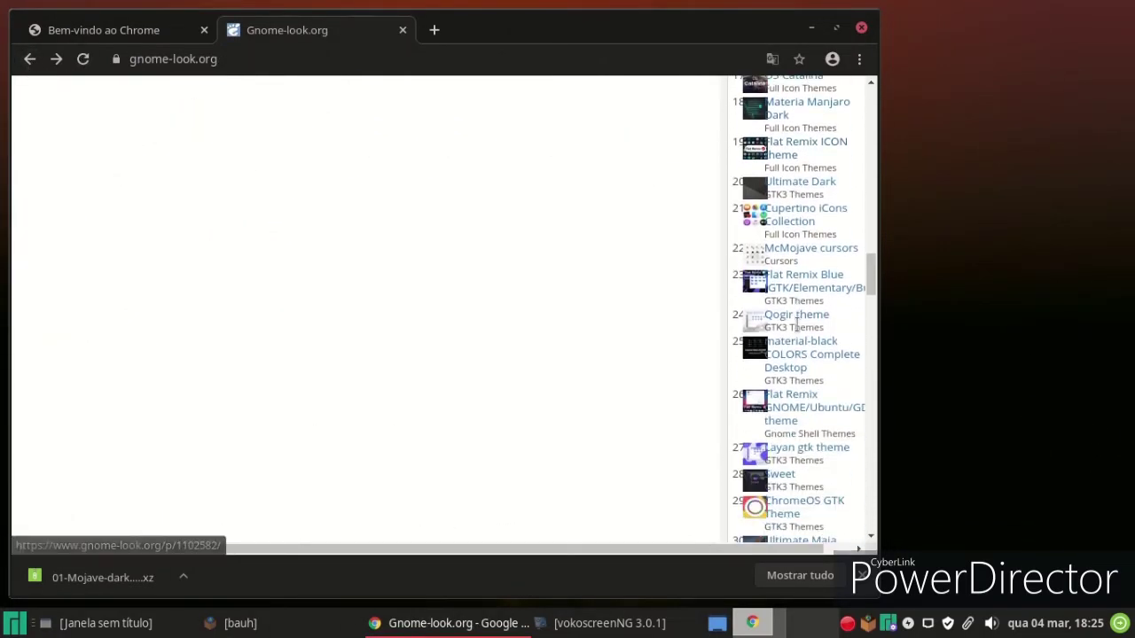
scroll(795, 324, "down", 5)
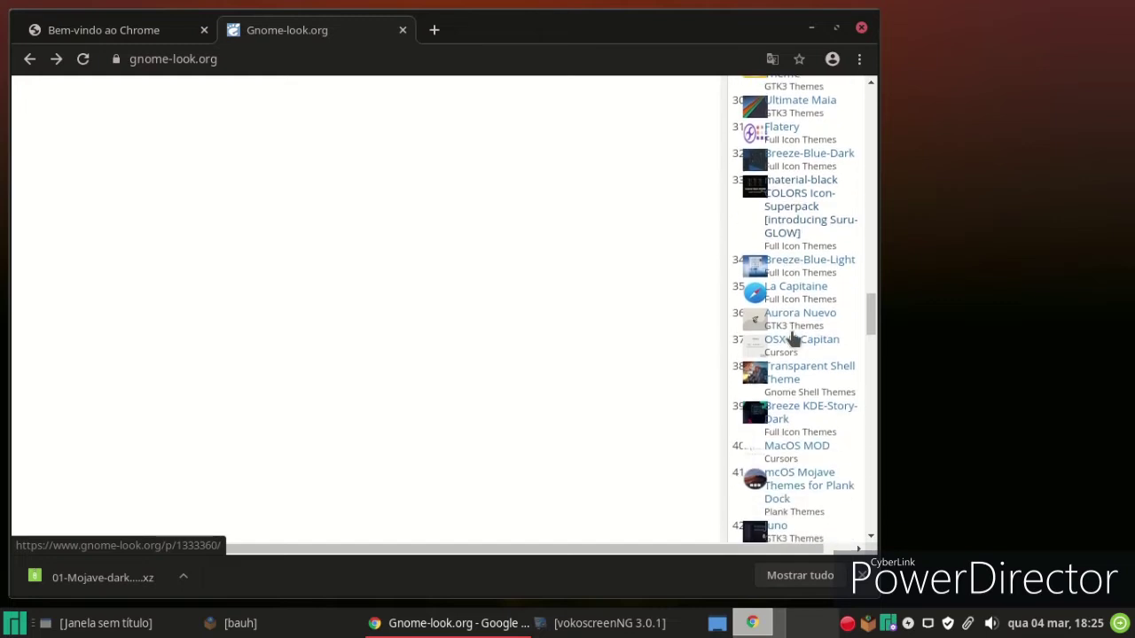
scroll(791, 335, "down", 3)
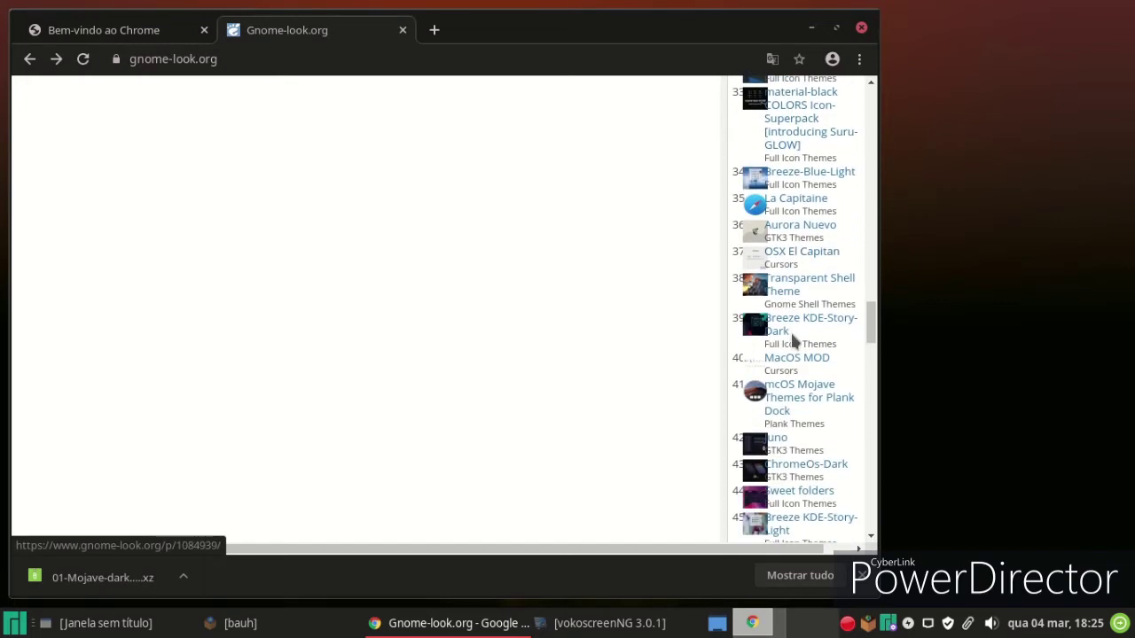
scroll(785, 337, "down", 2)
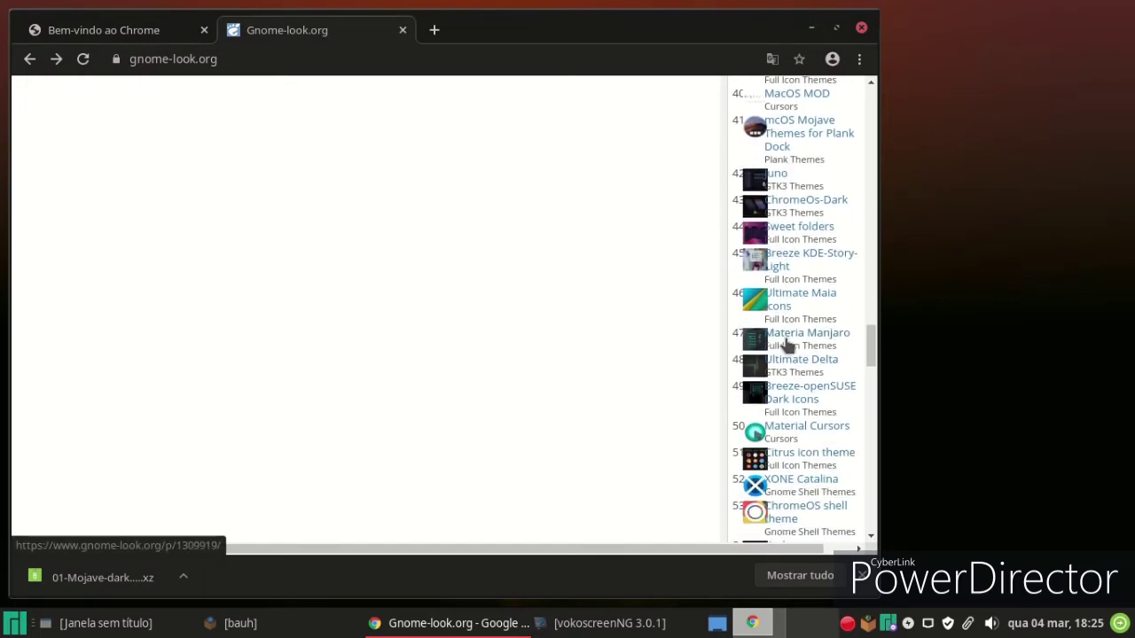
scroll(788, 344, "down", 2)
scroll(785, 346, "down", 2)
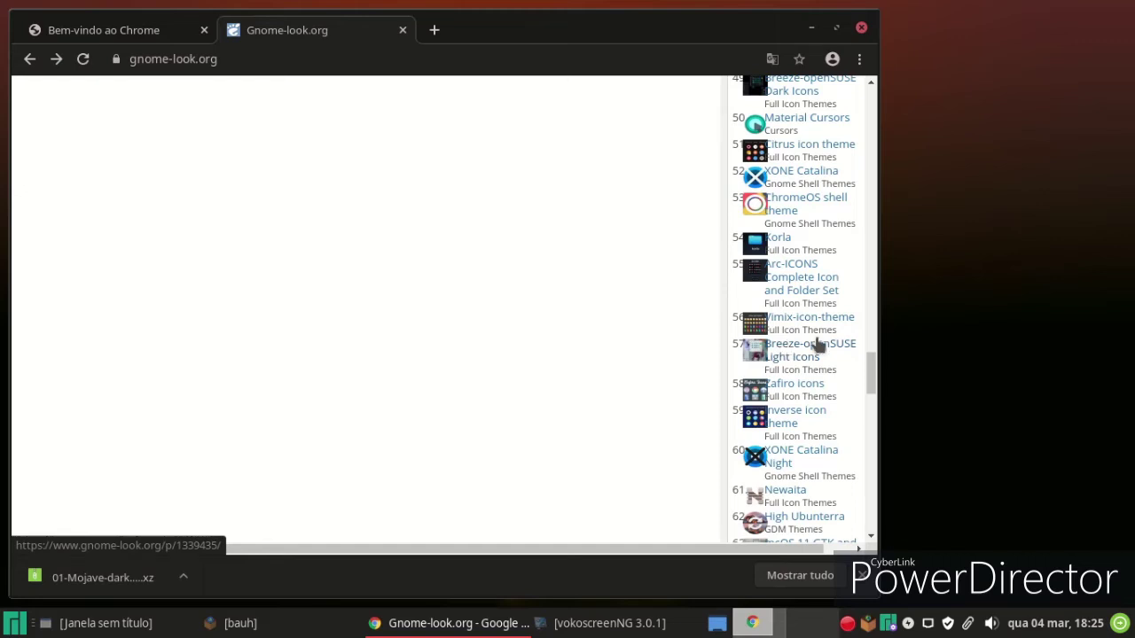
Browse further down the Popularity list and return to the start of the Gnome-look.org page
scroll(816, 346, "down", 4)
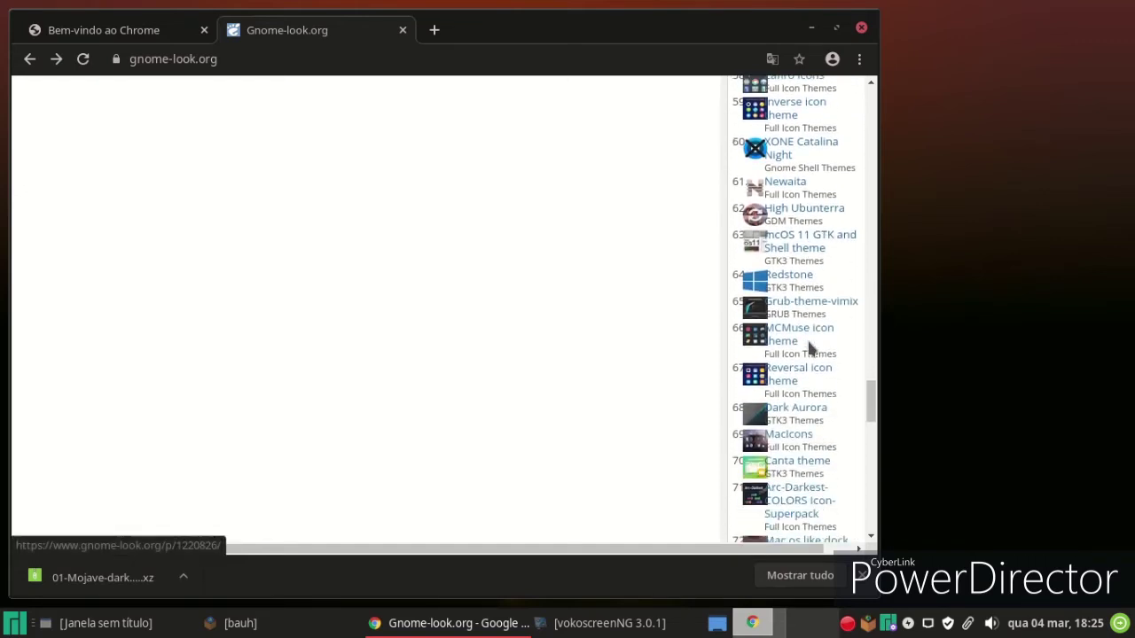
scroll(809, 346, "down", 3)
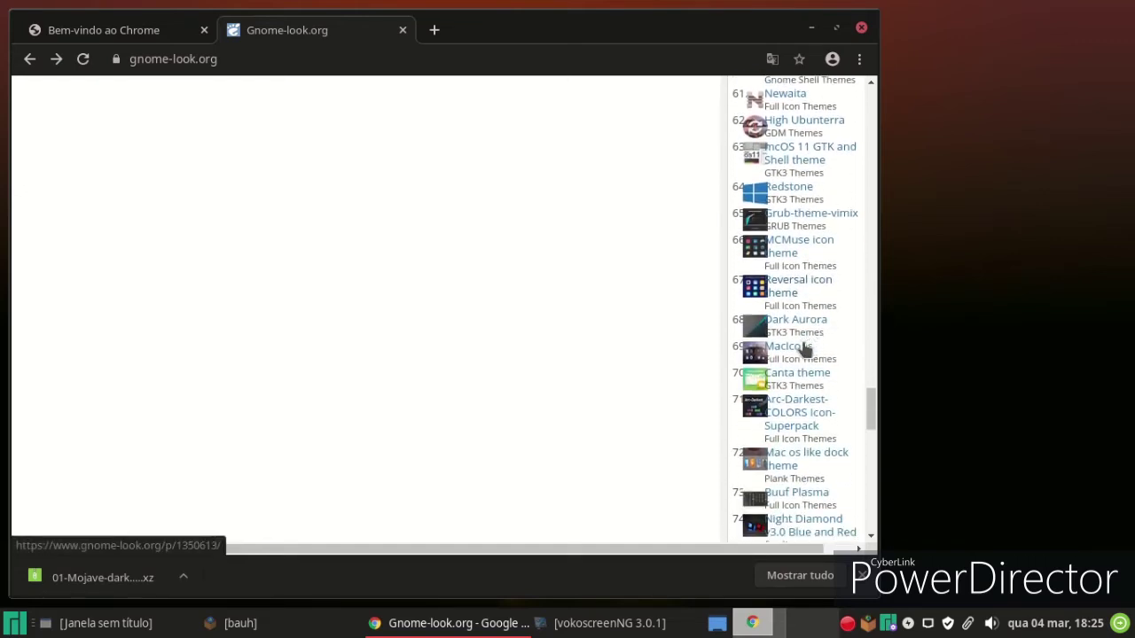
scroll(801, 348, "up", 5)
scroll(798, 348, "up", 15)
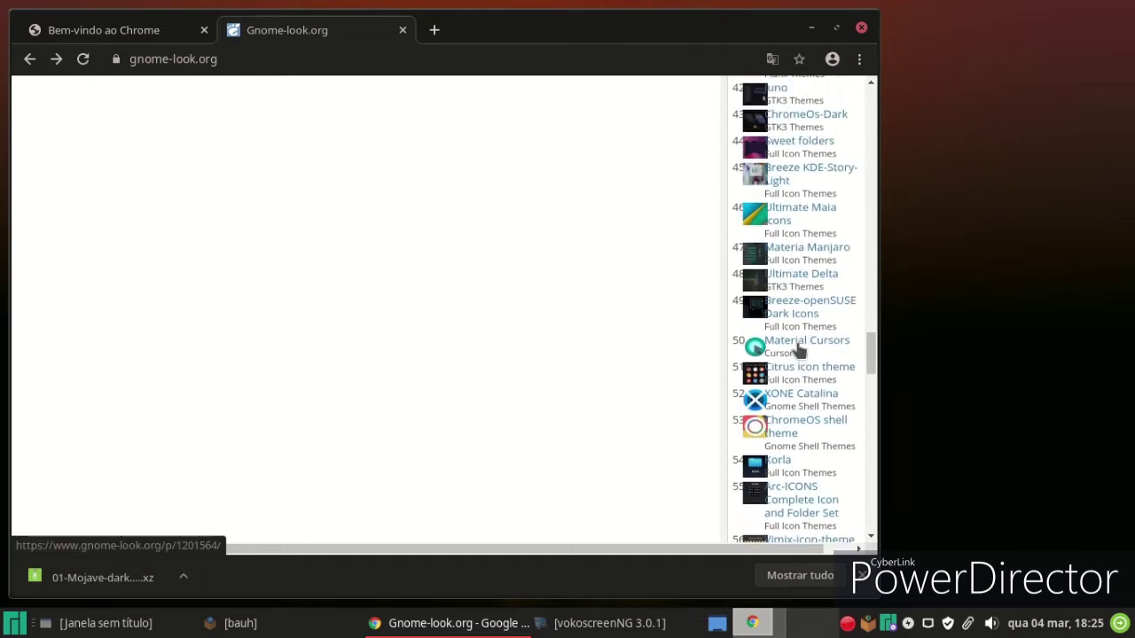
scroll(816, 341, "up", 20)
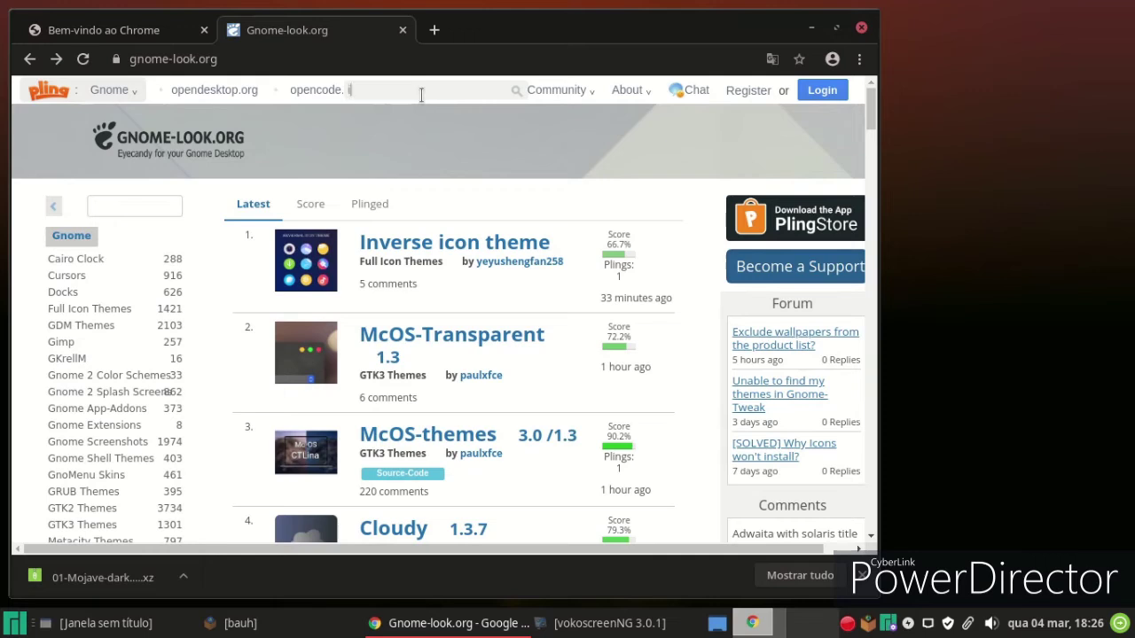
Search Gnome-look.org for "icons" and open the Mojave CT icons page from the results
type("ns")
key("Return")
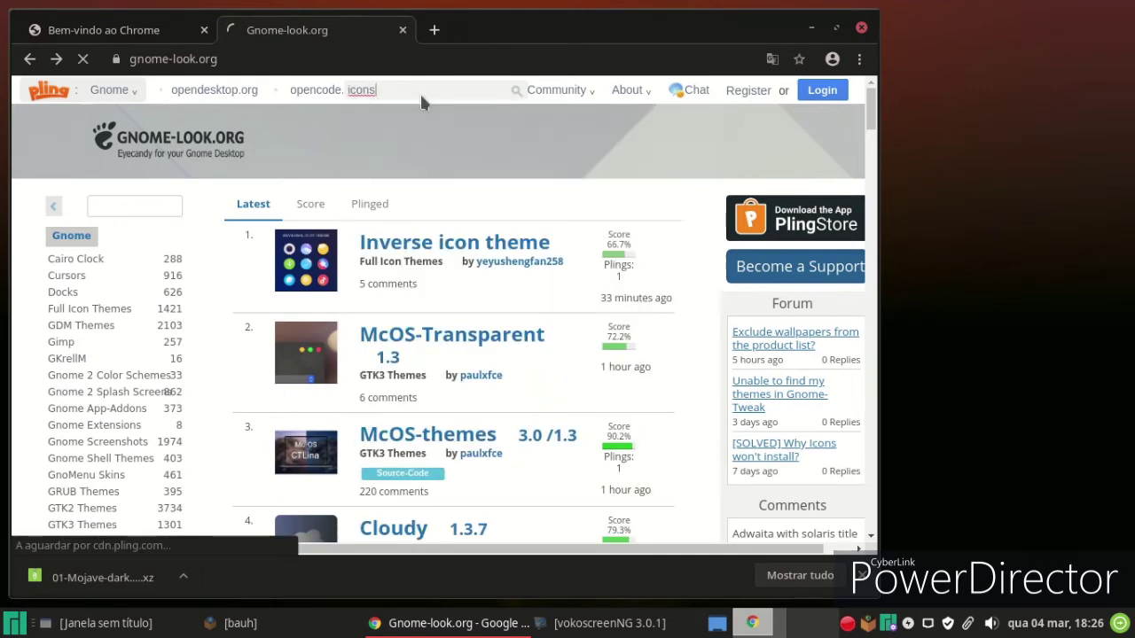
scroll(409, 298, "down", 2)
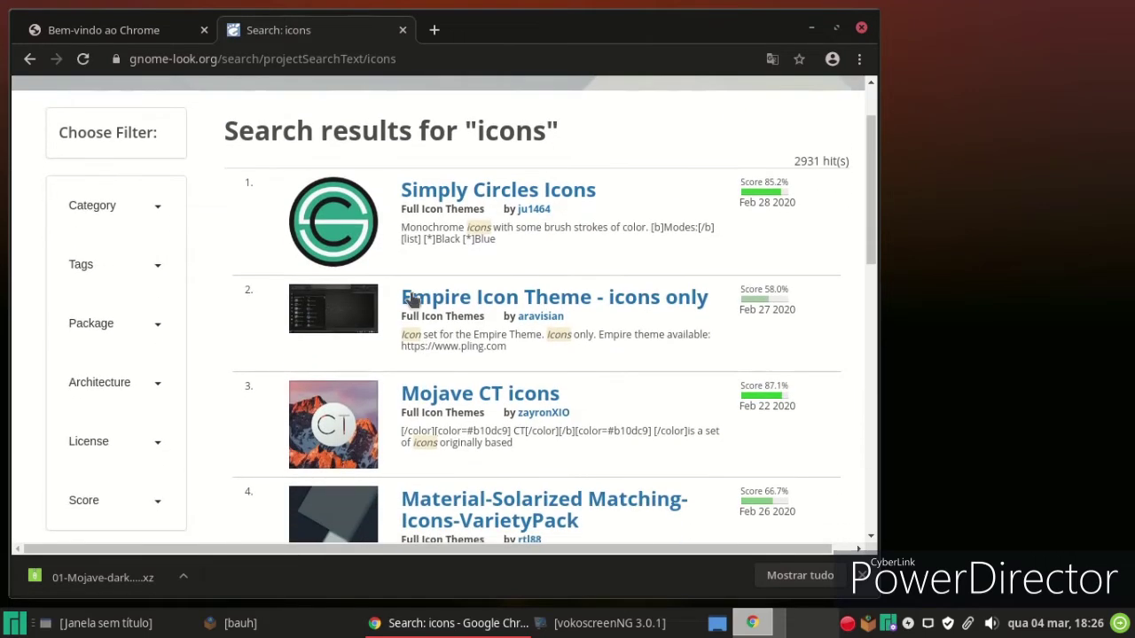
left_click(432, 399)
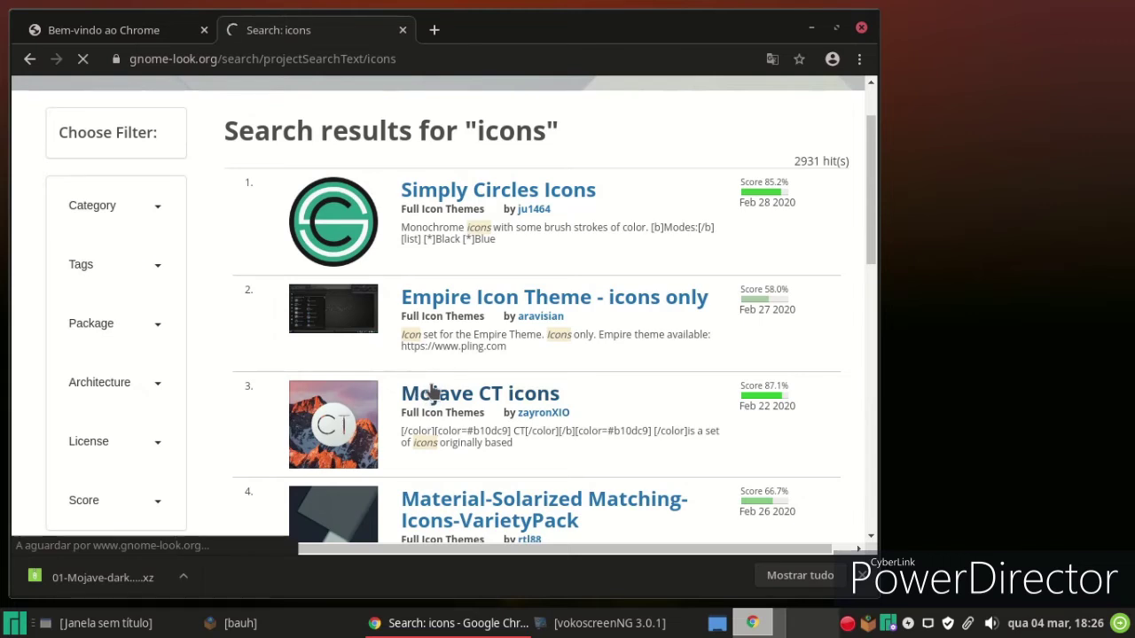
Download Mojave-CT-Classic.tar.xz from the icon theme's files and close the browser
scroll(432, 394, "down", 4)
left_click(309, 440)
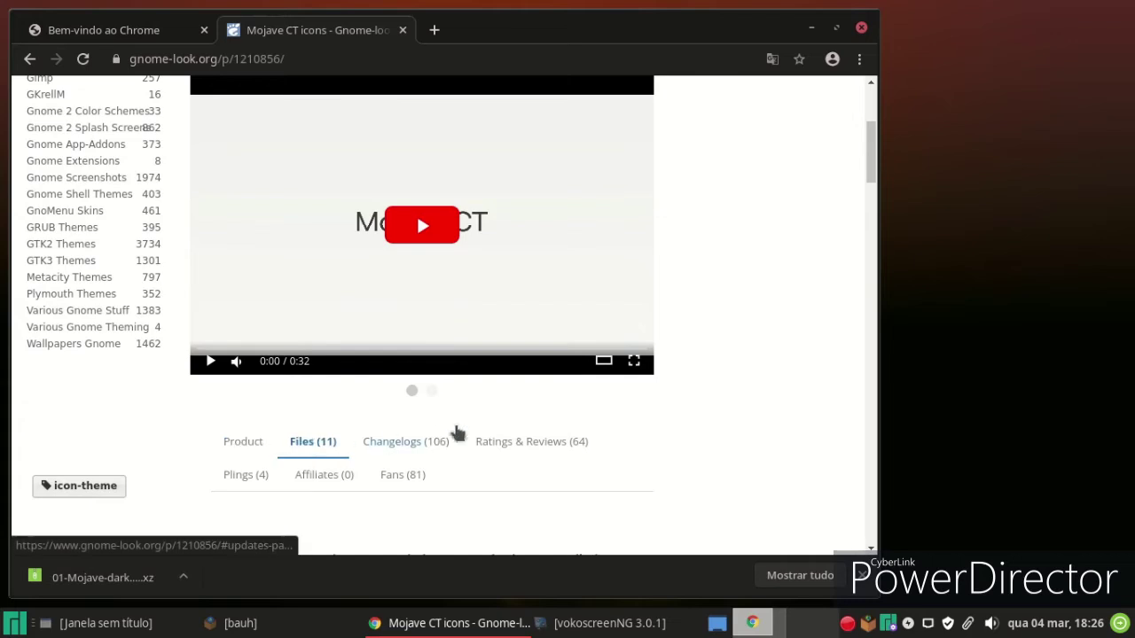
scroll(459, 431, "down", 3)
left_click(246, 479)
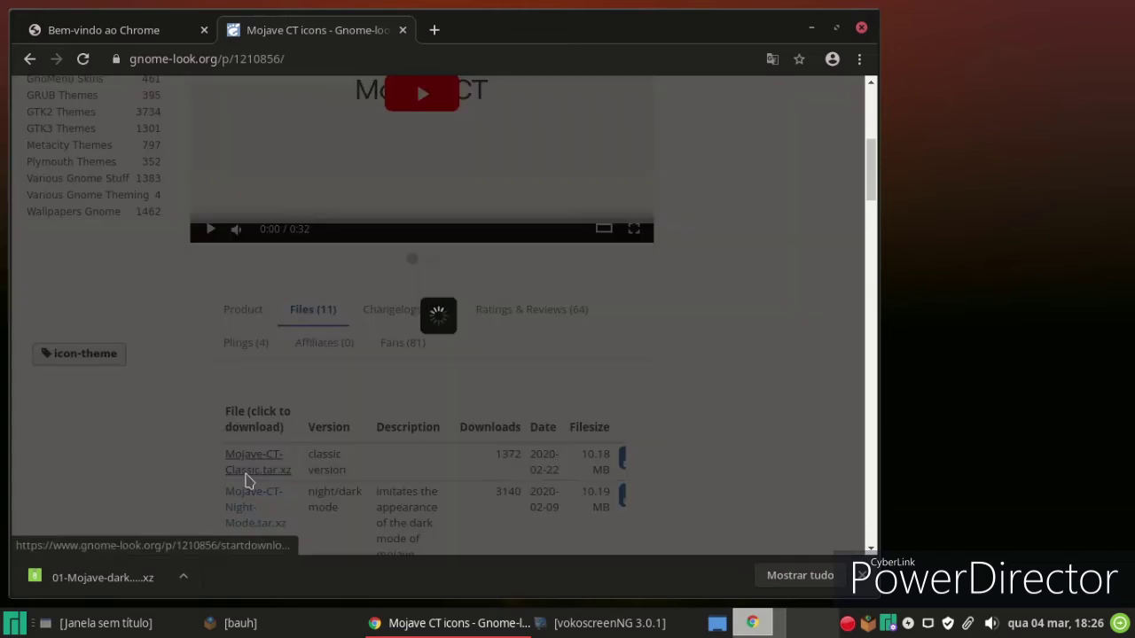
left_click(447, 328)
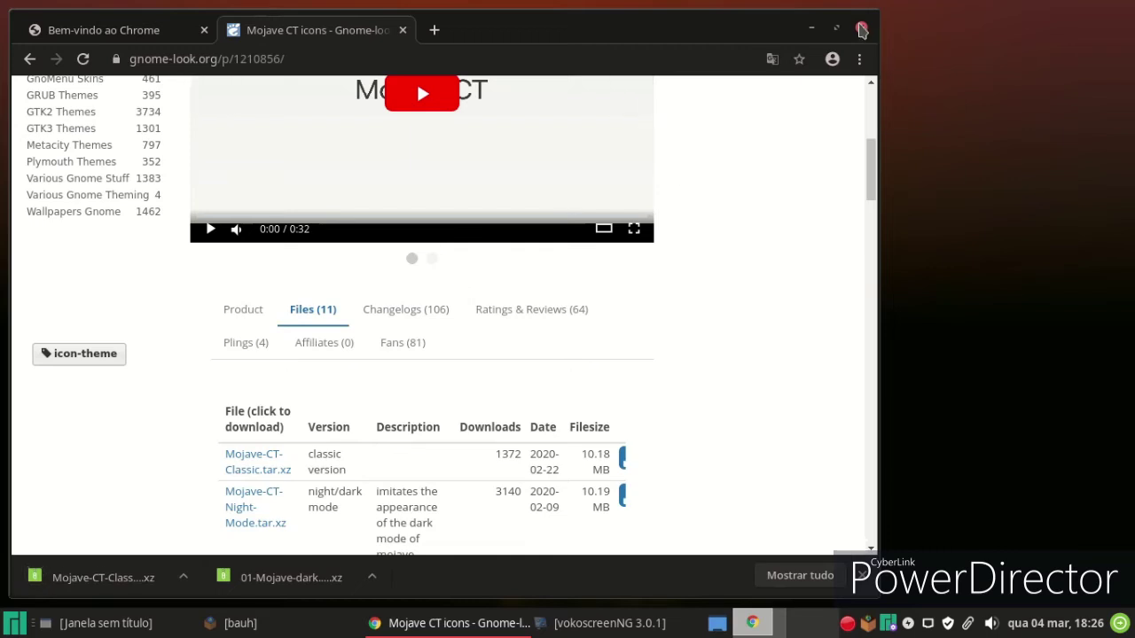
left_click(862, 31)
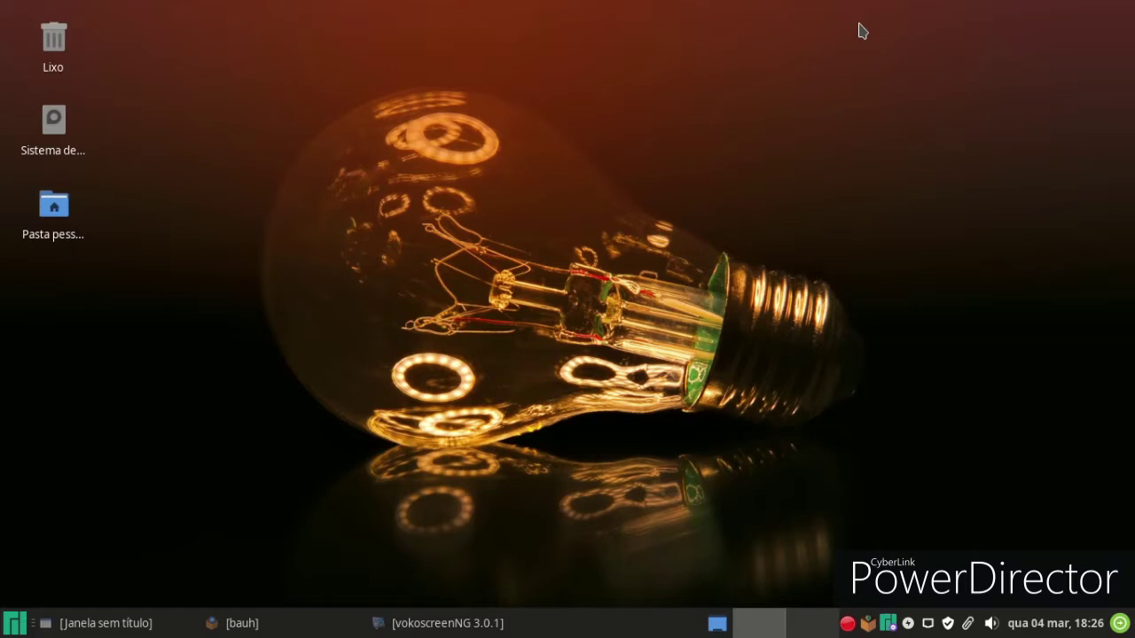
Open the Aparência settings from the Xfce settings manager
left_click(13, 626)
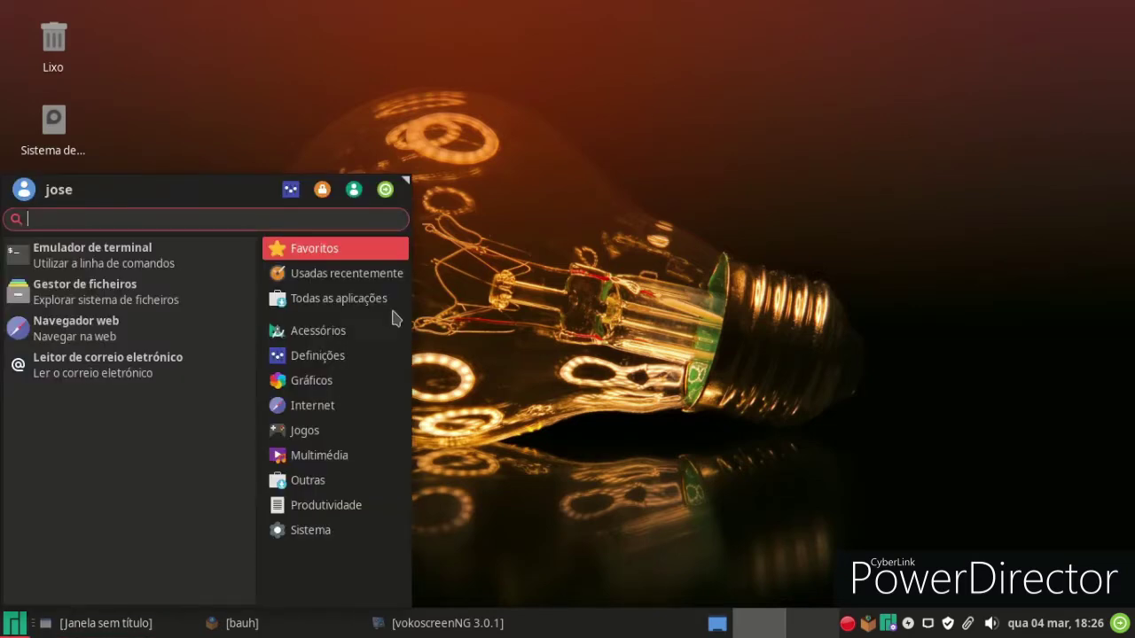
left_click(292, 190)
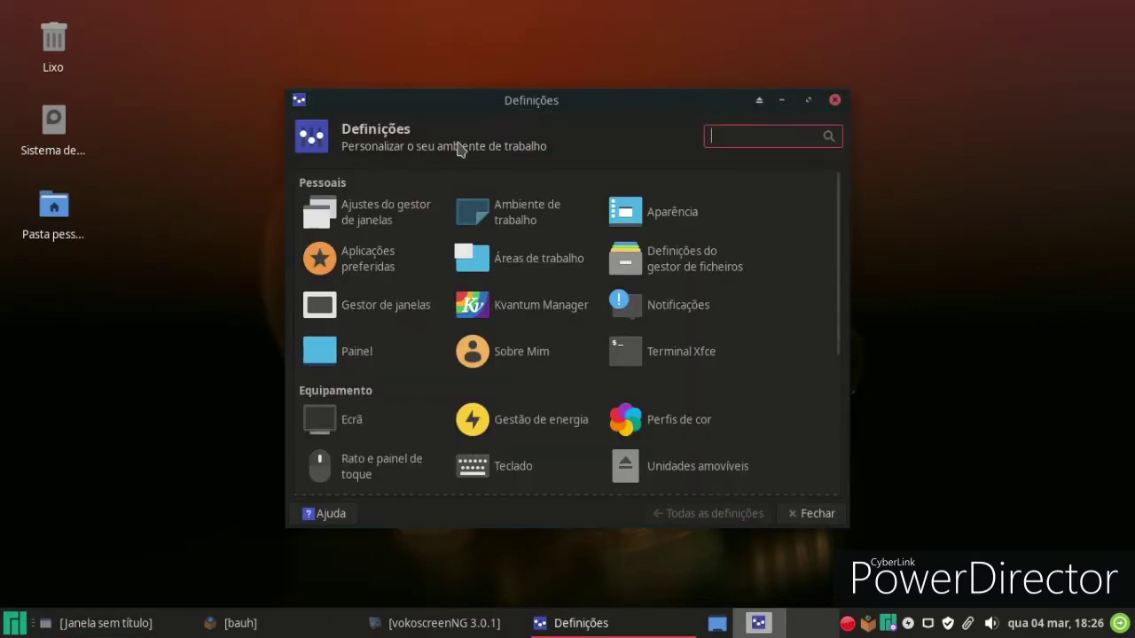
left_click_drag(510, 103, 550, 98)
left_click(684, 211)
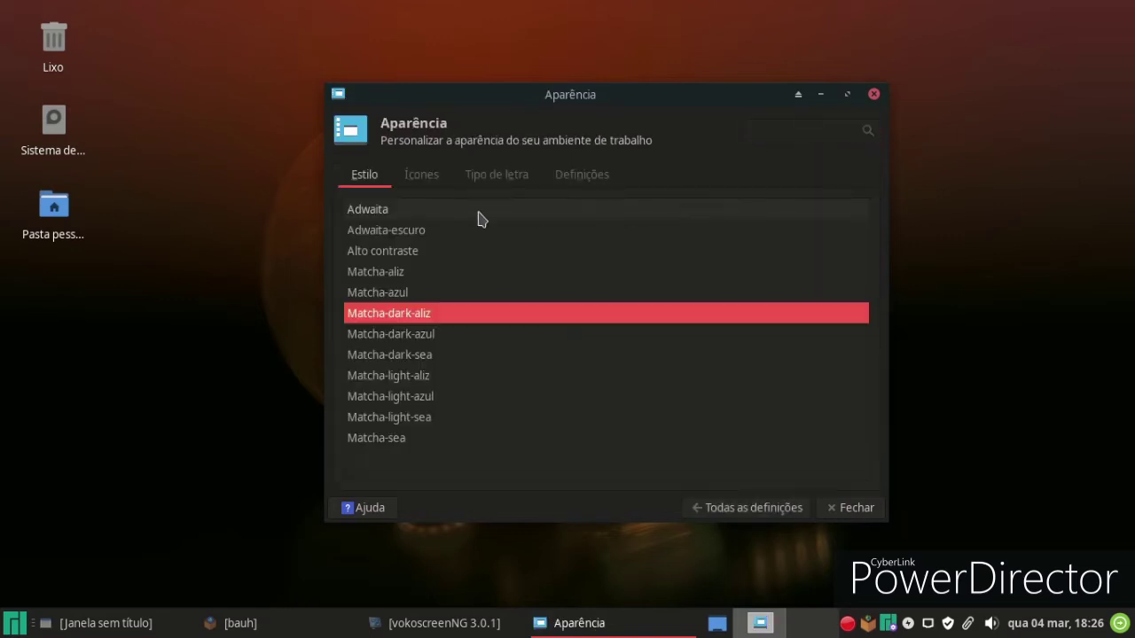
Open the Transferências folder from the home folder and arrange its window beside the Aparência window
left_click(6, 627)
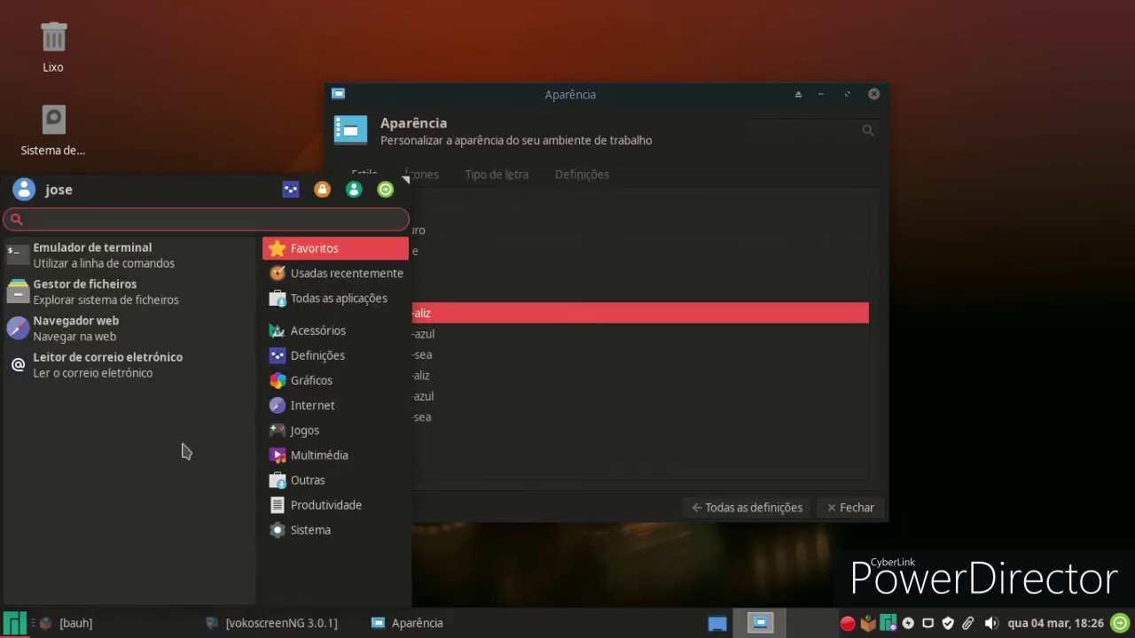
left_click(174, 104)
double_click(75, 205)
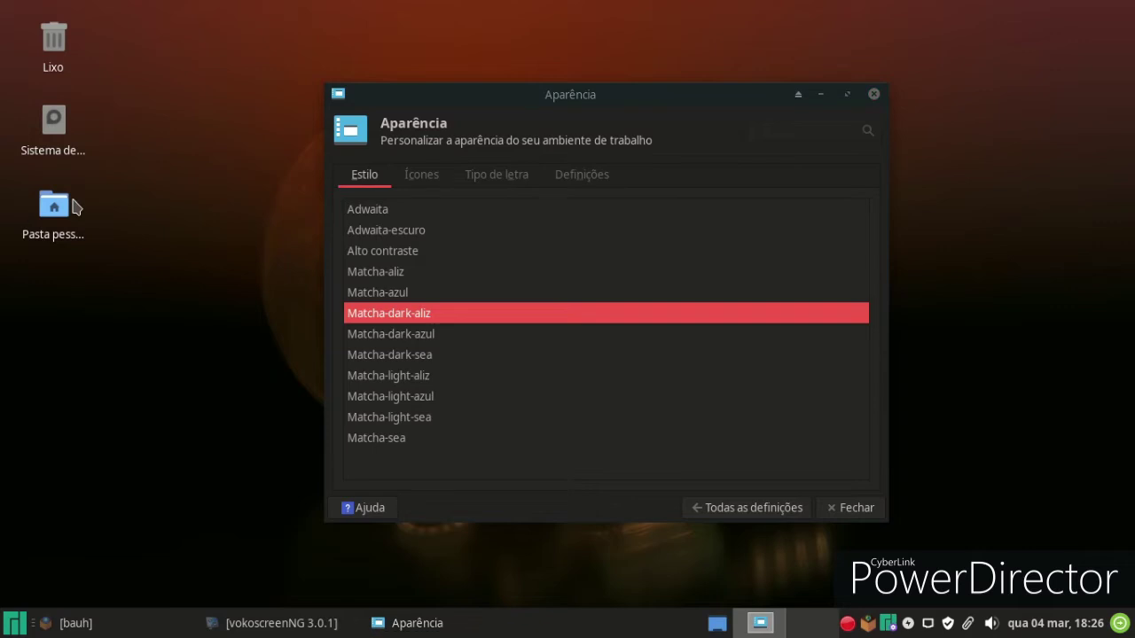
left_click_drag(573, 110, 407, 94)
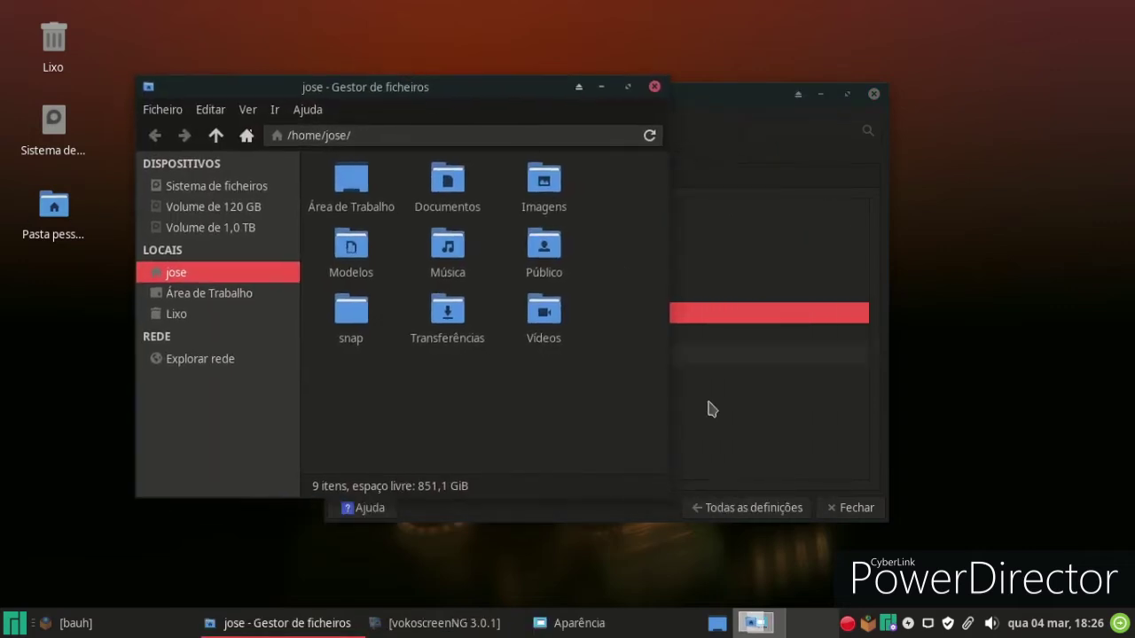
left_click_drag(661, 493, 624, 502)
double_click(467, 321)
left_click(743, 120)
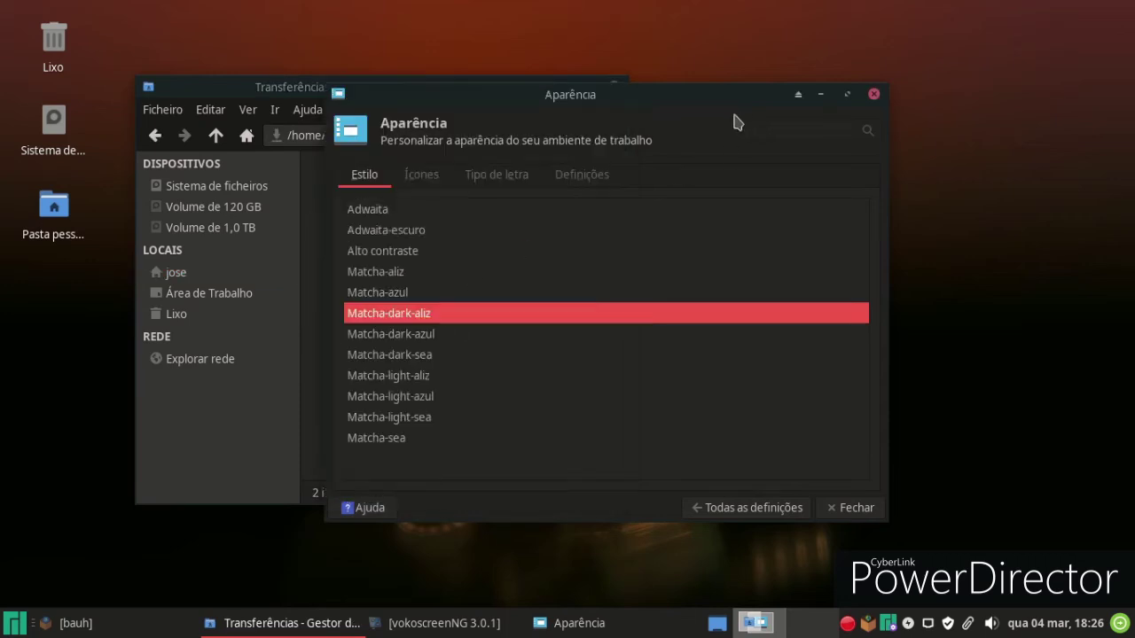
left_click_drag(449, 105, 578, 144)
left_click(352, 254)
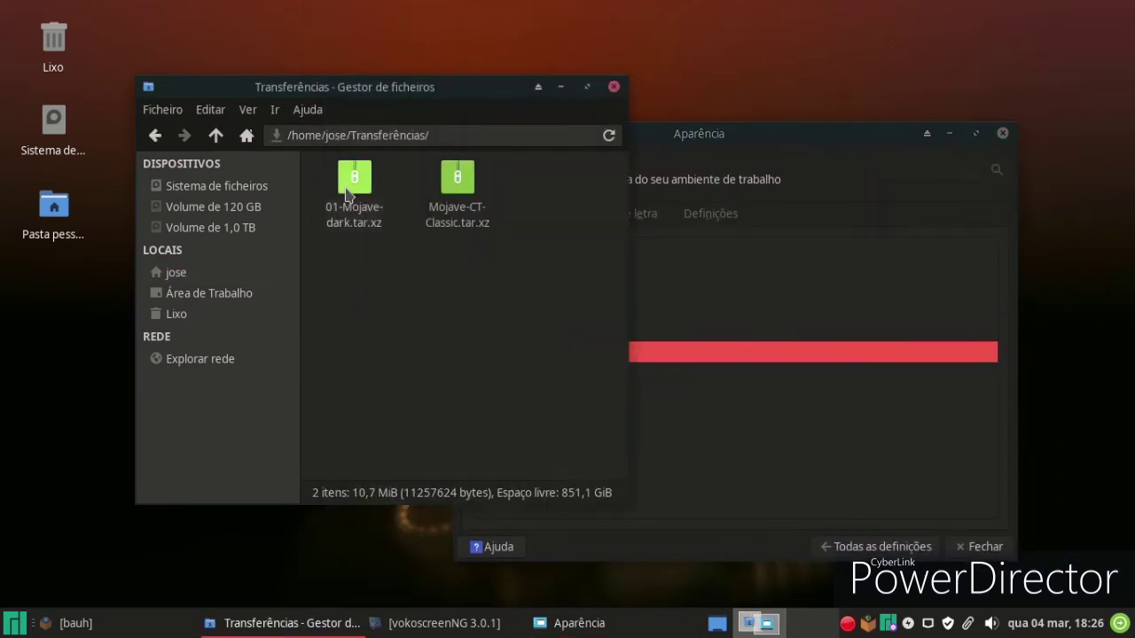
Install 01-Mojave-dark.tar.xz and Mojave-CT-Classic.tar.xz by dropping them onto the Aparência style list, and close the file manager
left_click_drag(354, 182, 691, 359)
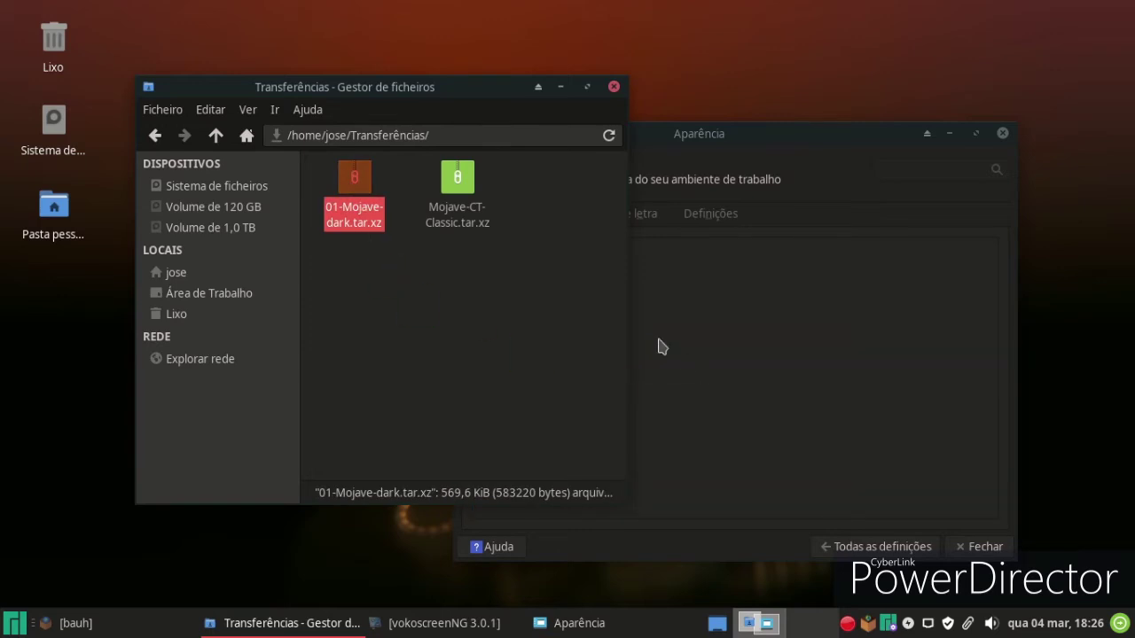
left_click(550, 319)
left_click_drag(458, 182, 771, 366)
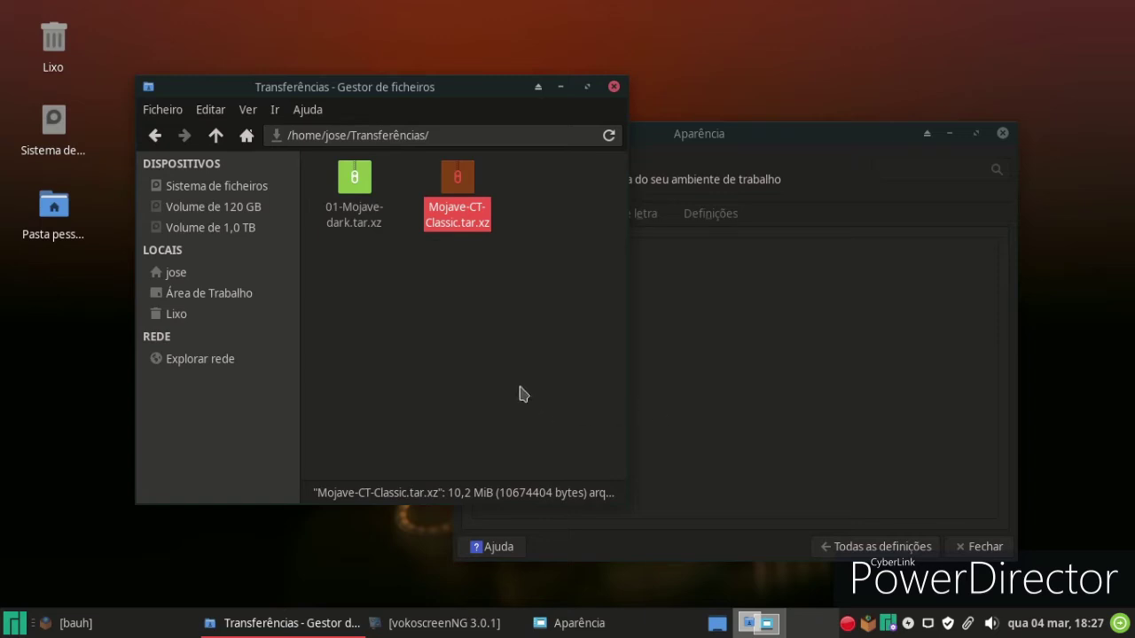
left_click(614, 87)
Apply the Mojave-CT icon theme to the desktop
left_click_drag(596, 134, 474, 121)
left_click(428, 211)
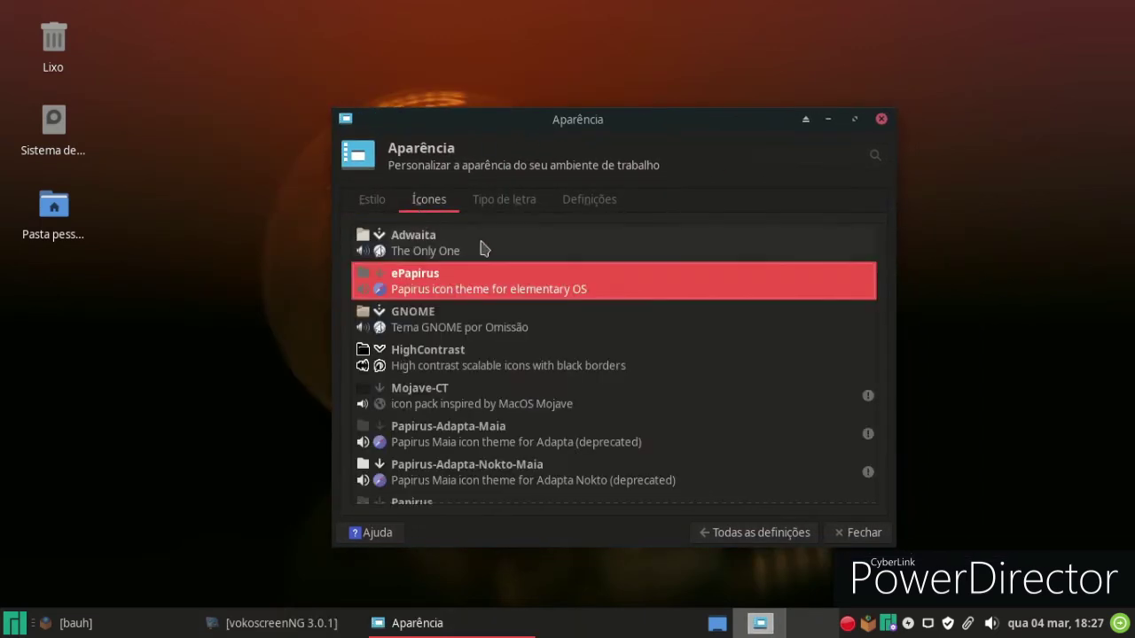
left_click(603, 395)
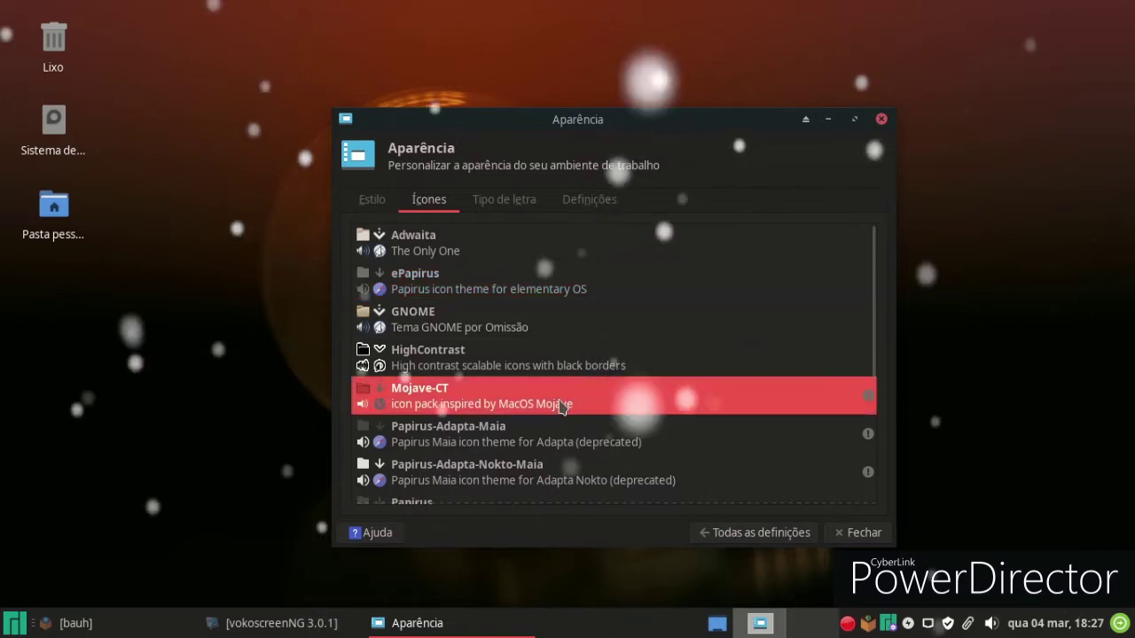
Move Gestor de ficheiros to the top of the application menu's favourites and add Google Chrome to the favourites
left_click(15, 624)
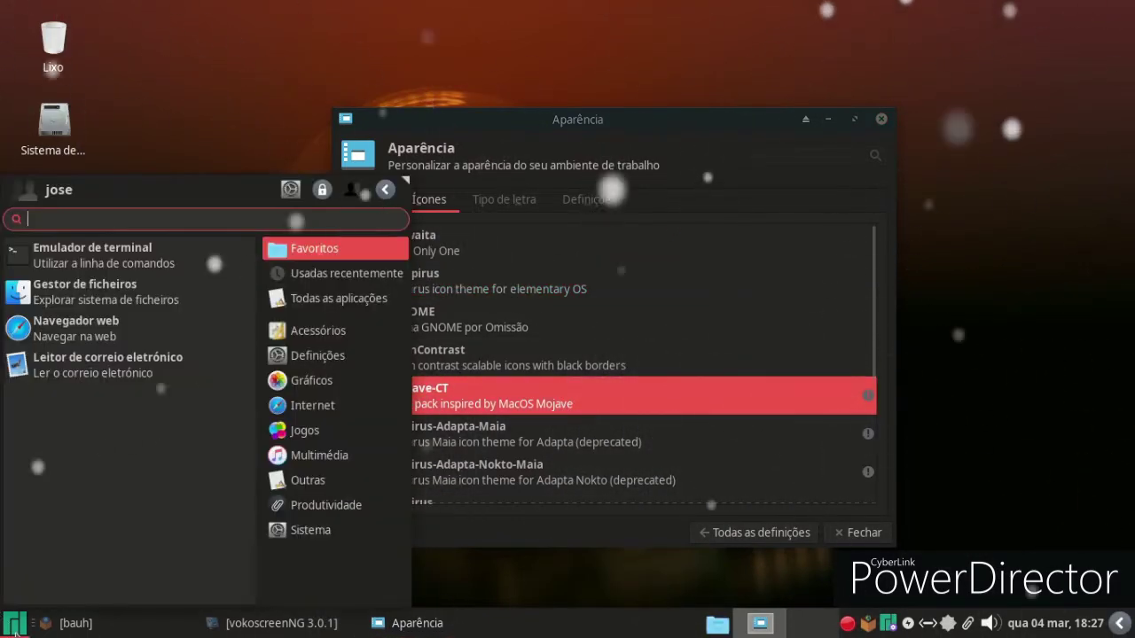
left_click_drag(53, 292, 53, 252)
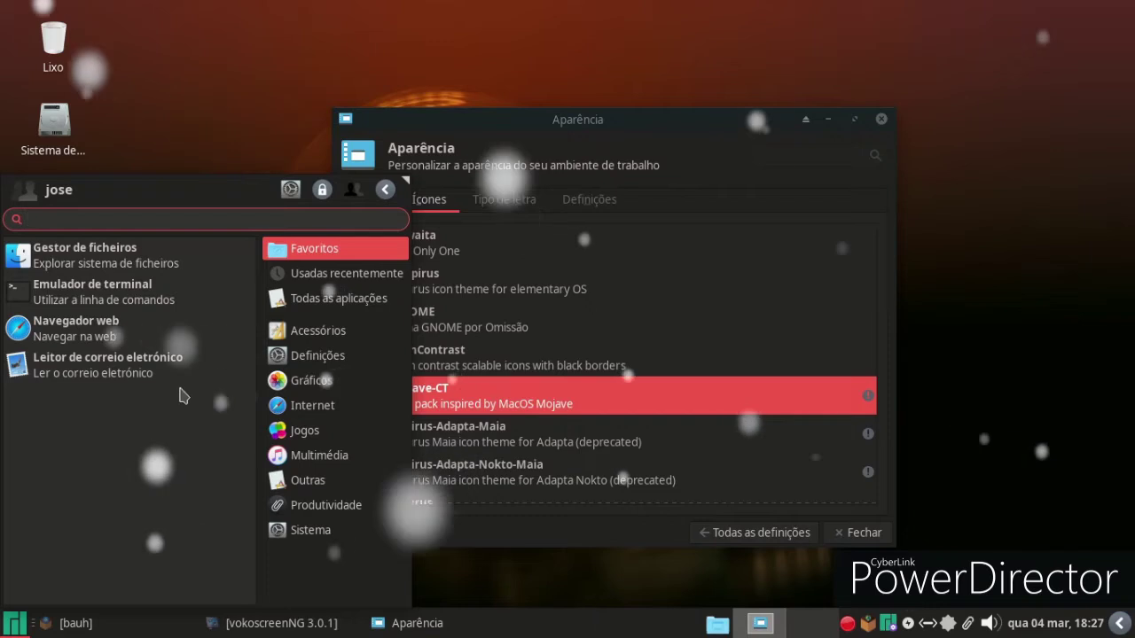
left_click(325, 407)
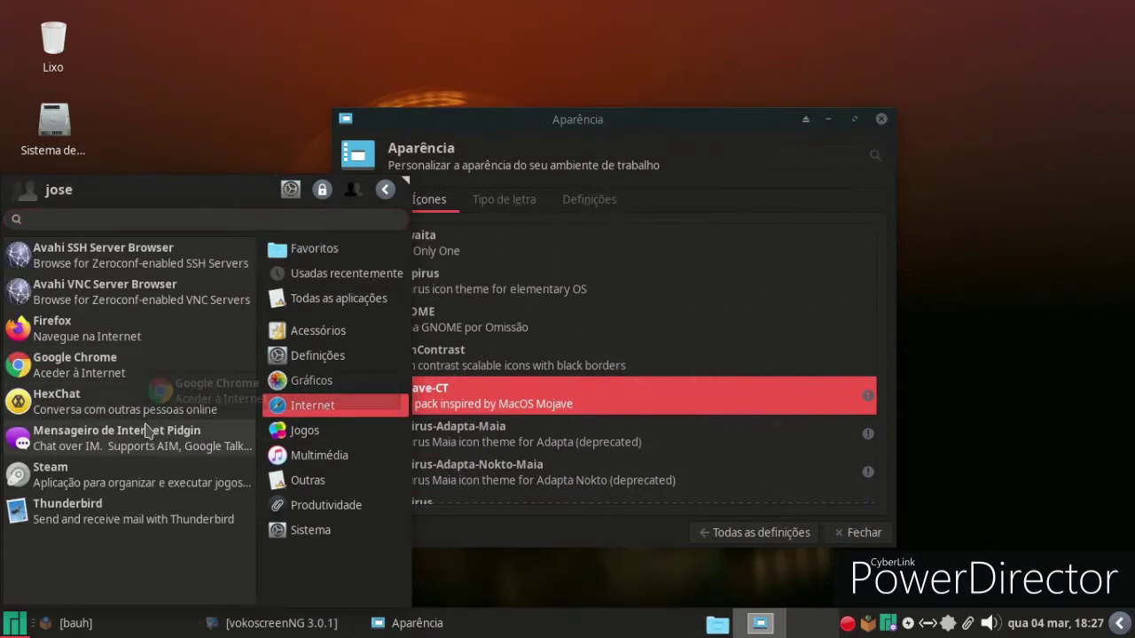
right_click(18, 377)
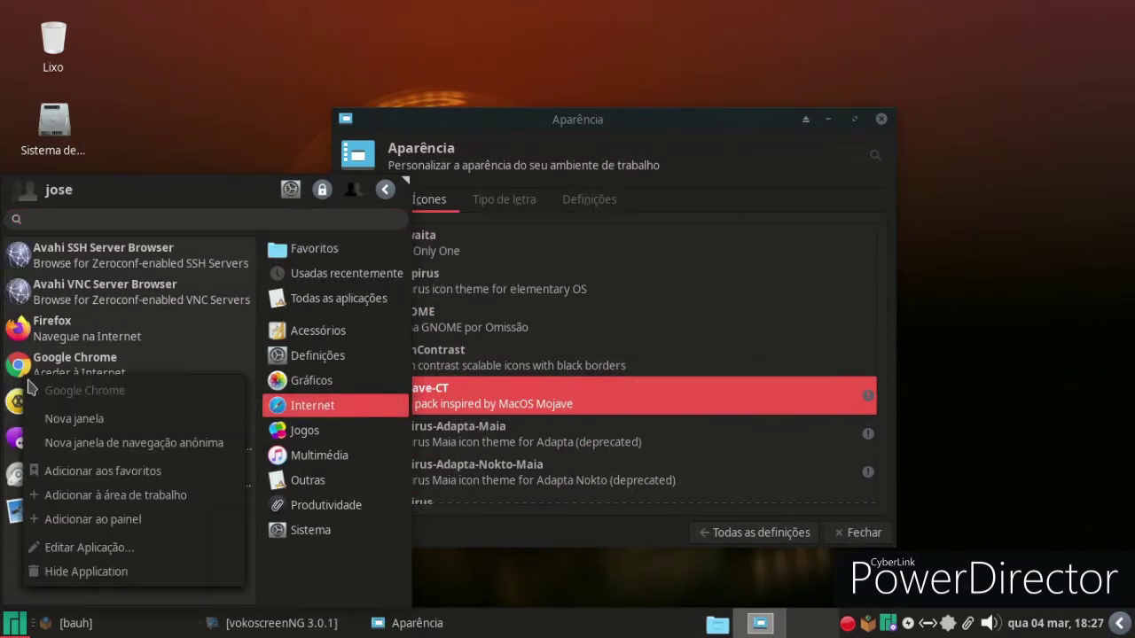
left_click(171, 482)
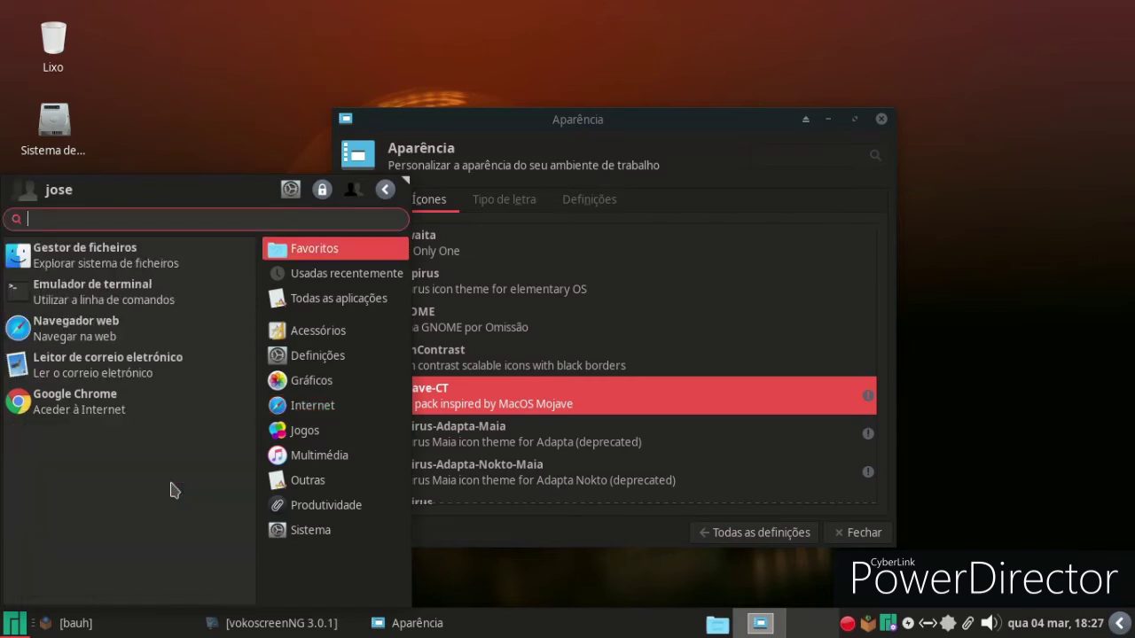
right_click(95, 368)
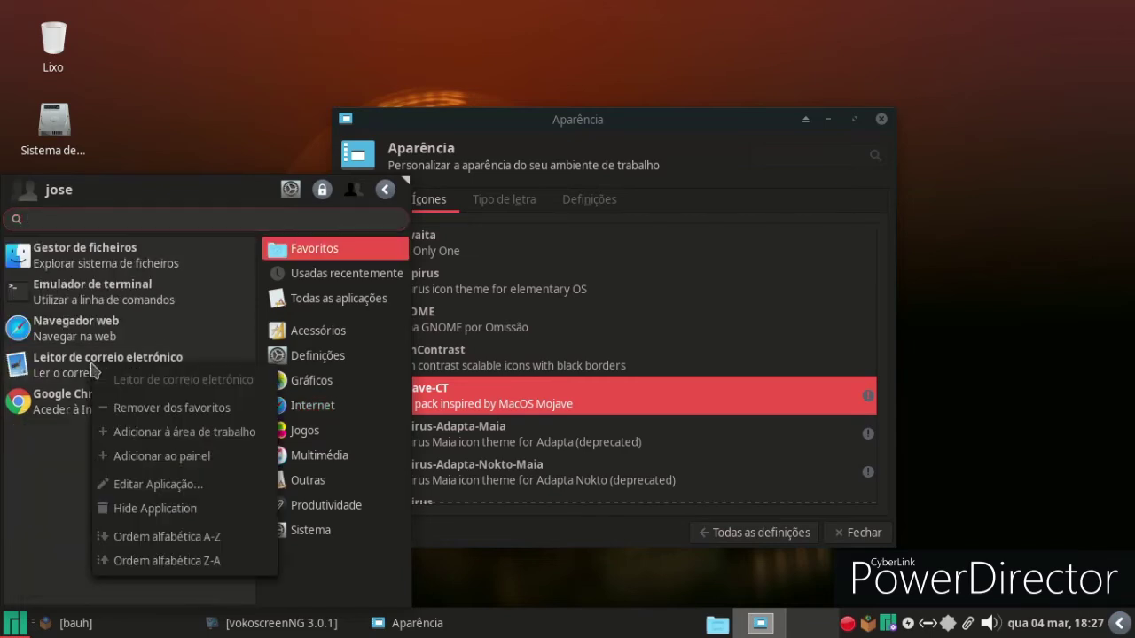
left_click(51, 335)
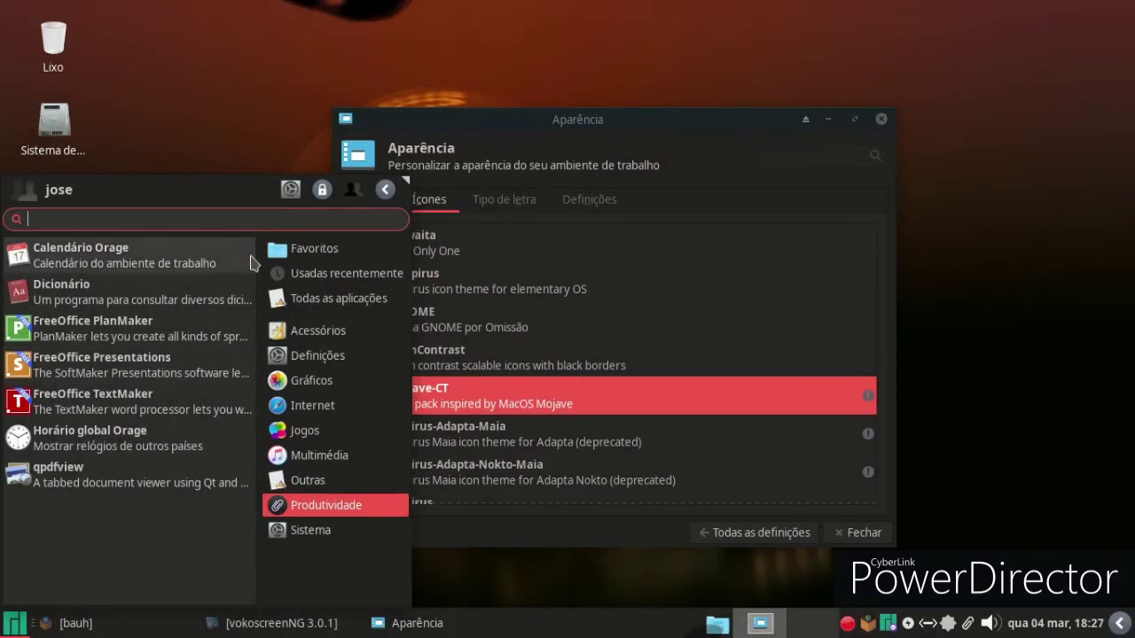
left_click(249, 61)
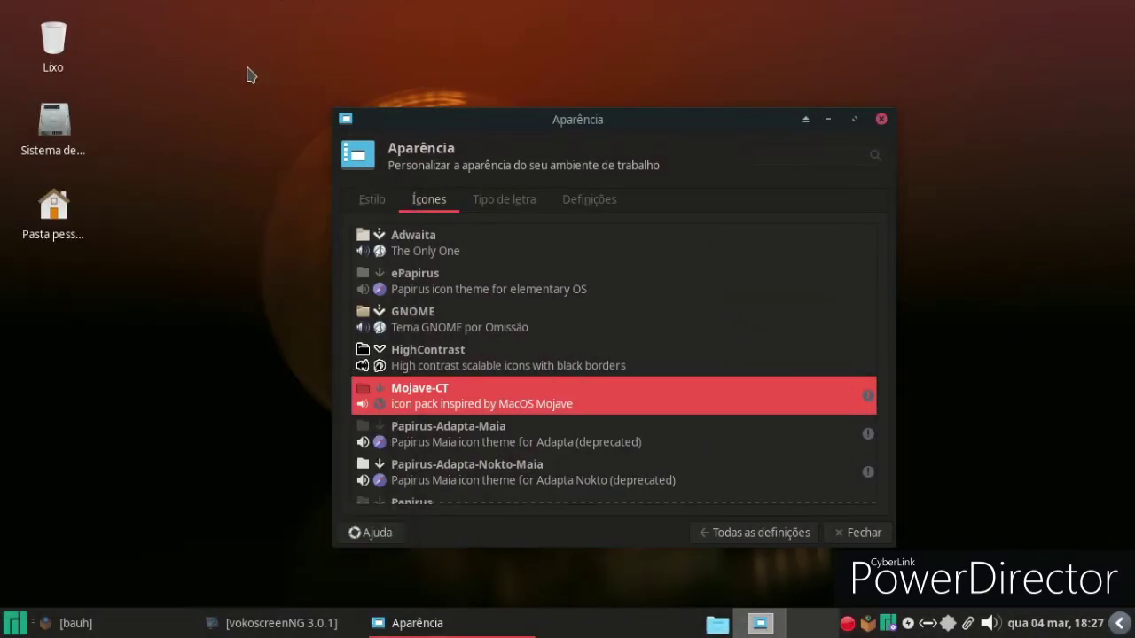
left_click(5, 625)
right_click(46, 415)
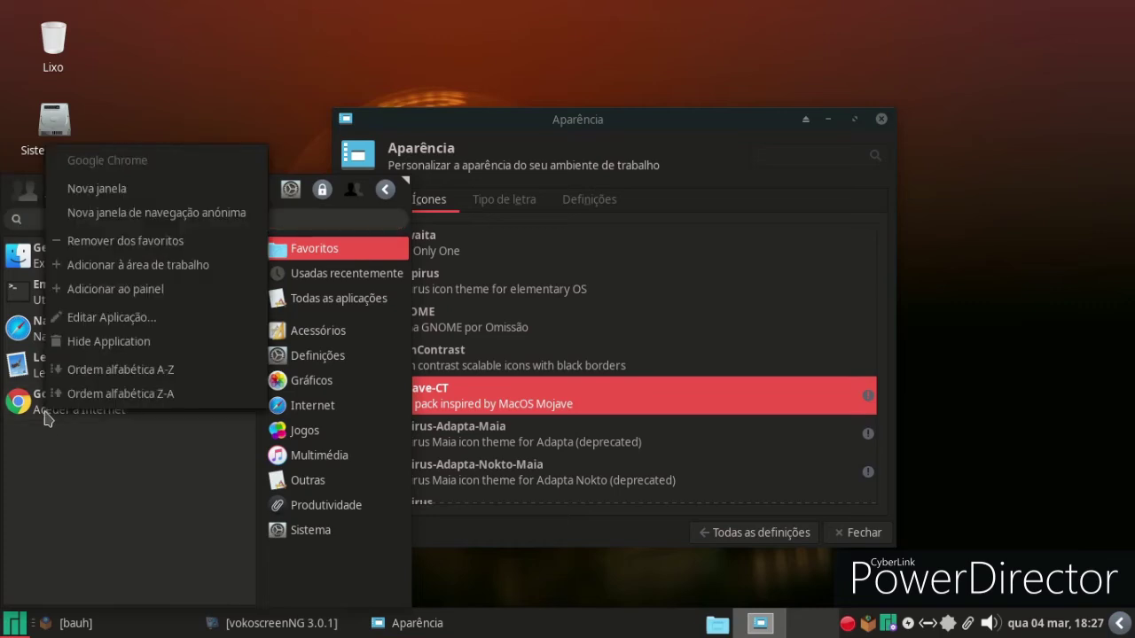
left_click(269, 35)
Look through the Áreas de trabalho and Ambiente de trabalho settings and return to the overview of all settings
left_click(557, 129)
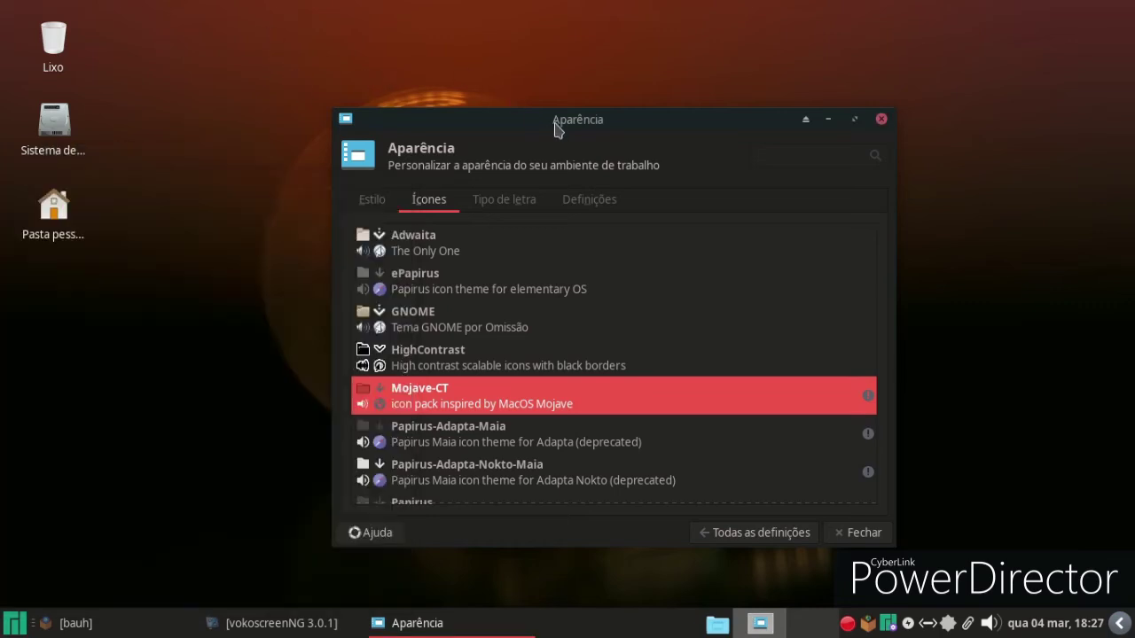
left_click(363, 202)
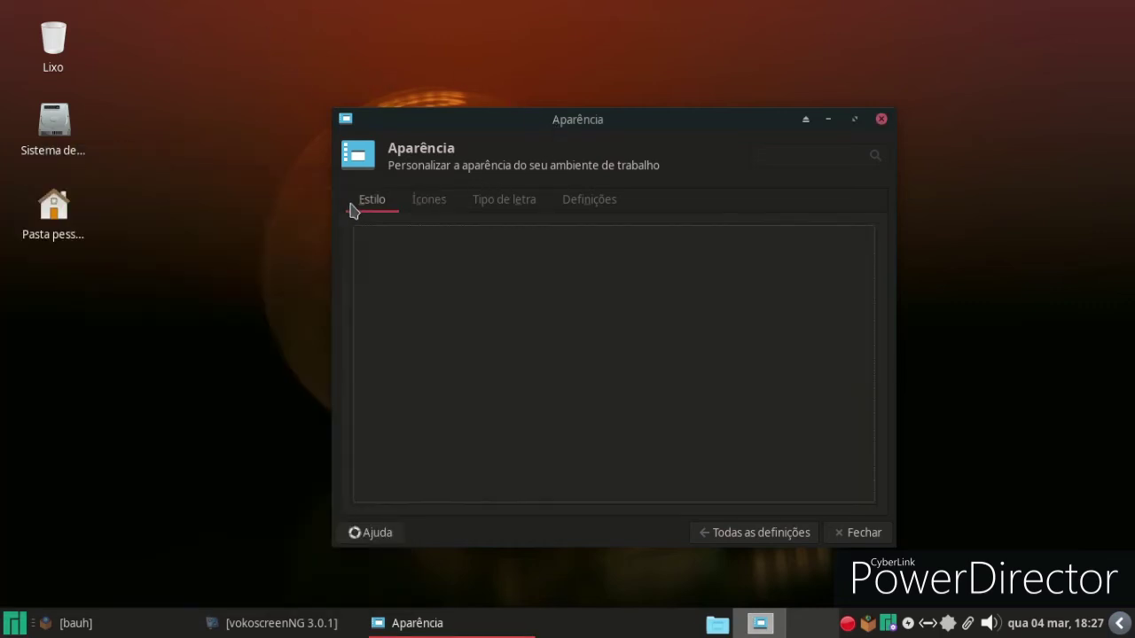
left_click(725, 534)
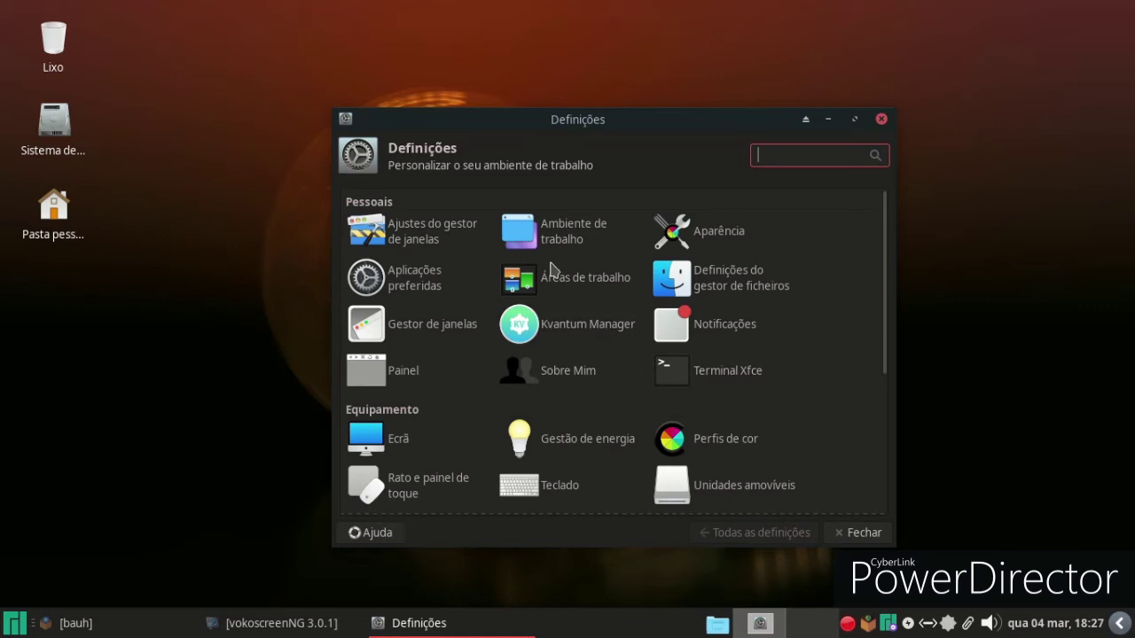
left_click(560, 286)
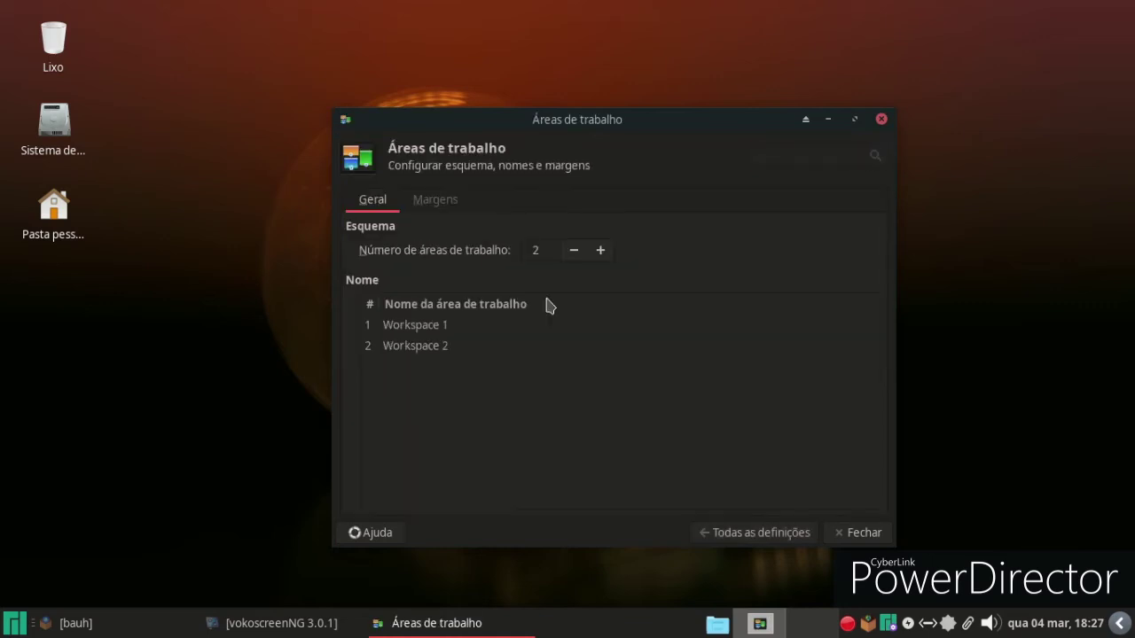
left_click(760, 538)
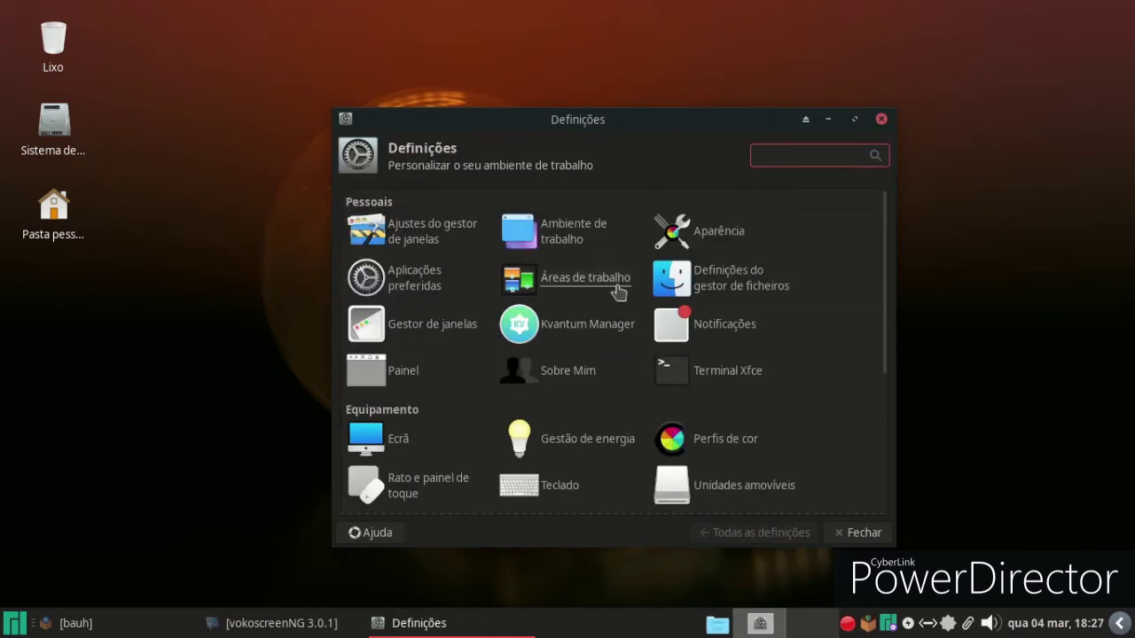
left_click(556, 247)
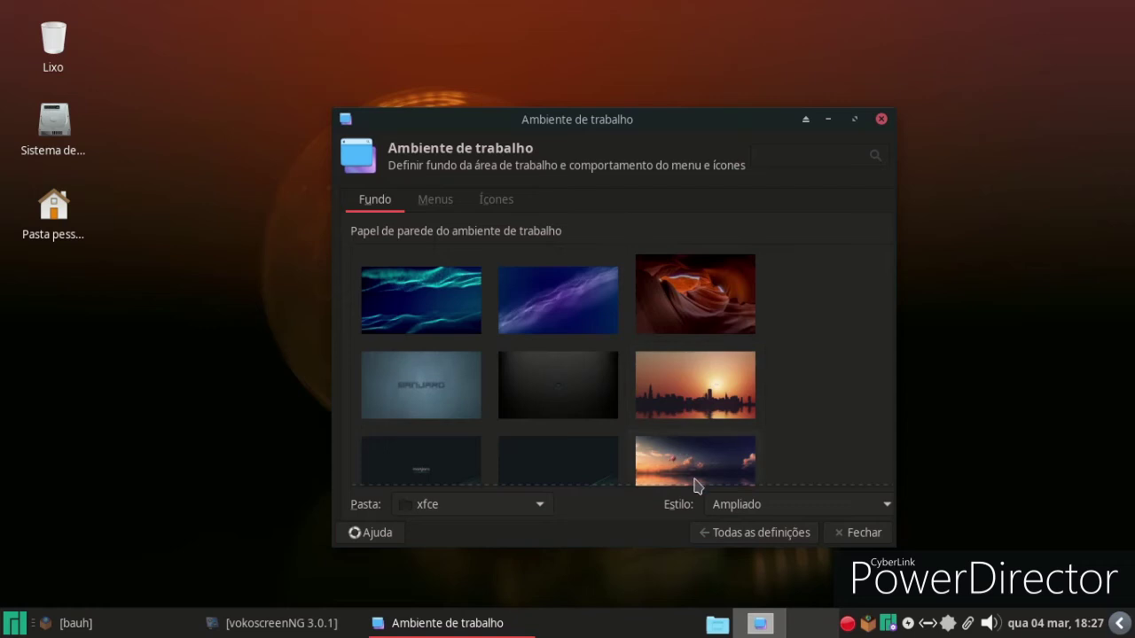
left_click(730, 535)
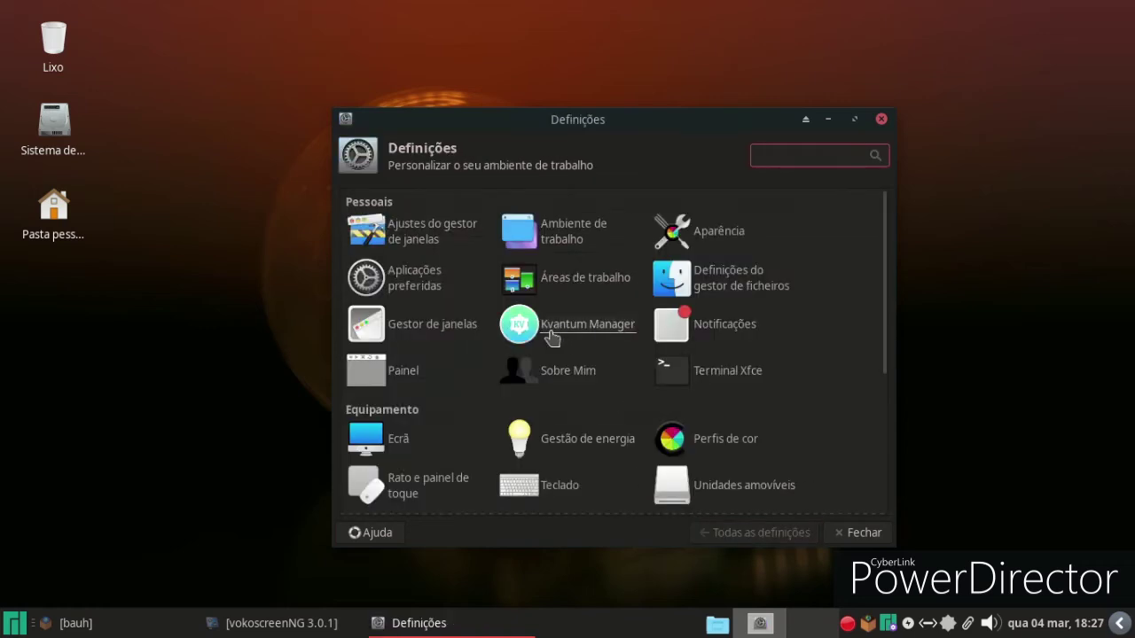
Apply the Mojave-dark window theme in Gestor de janelas and return to the overview of all settings
left_click(409, 327)
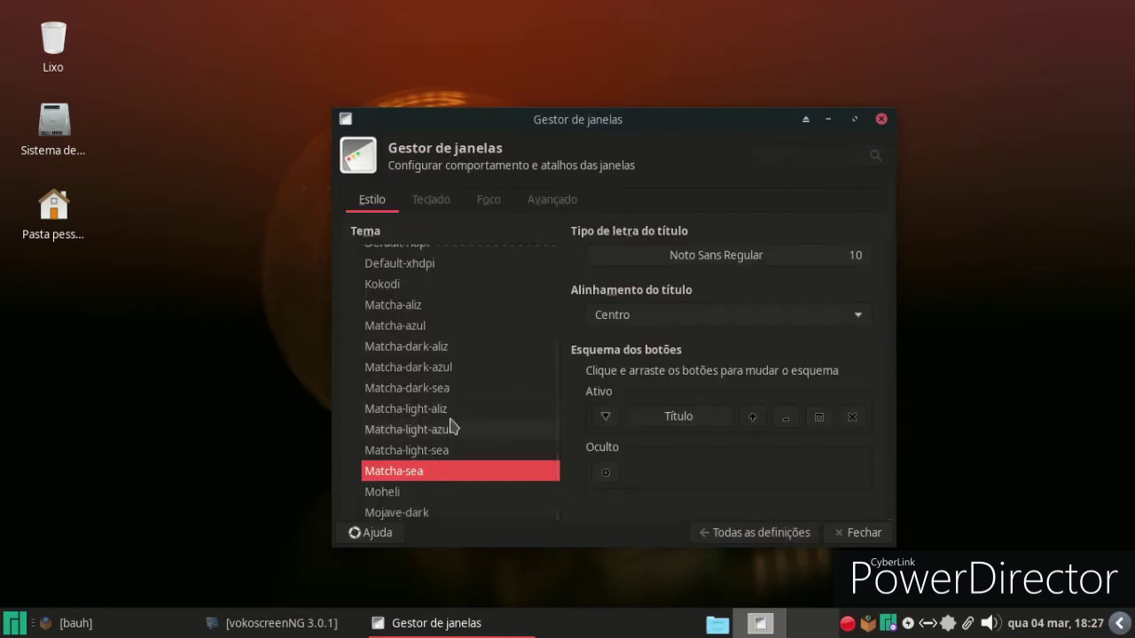
scroll(450, 464, "up", 2)
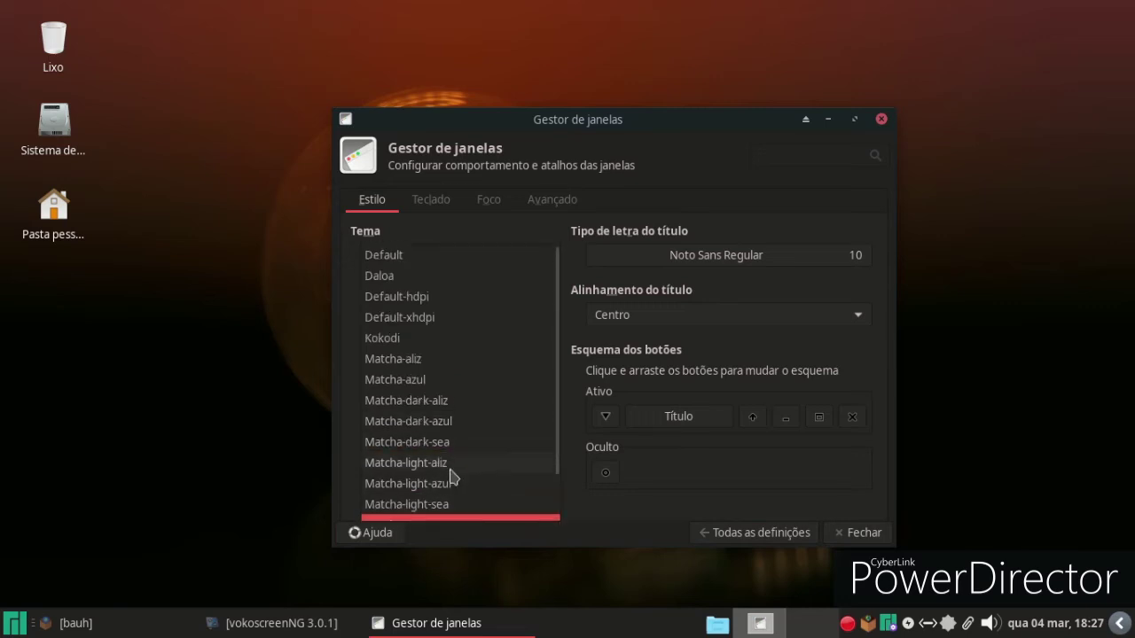
scroll(444, 321, "down", 3)
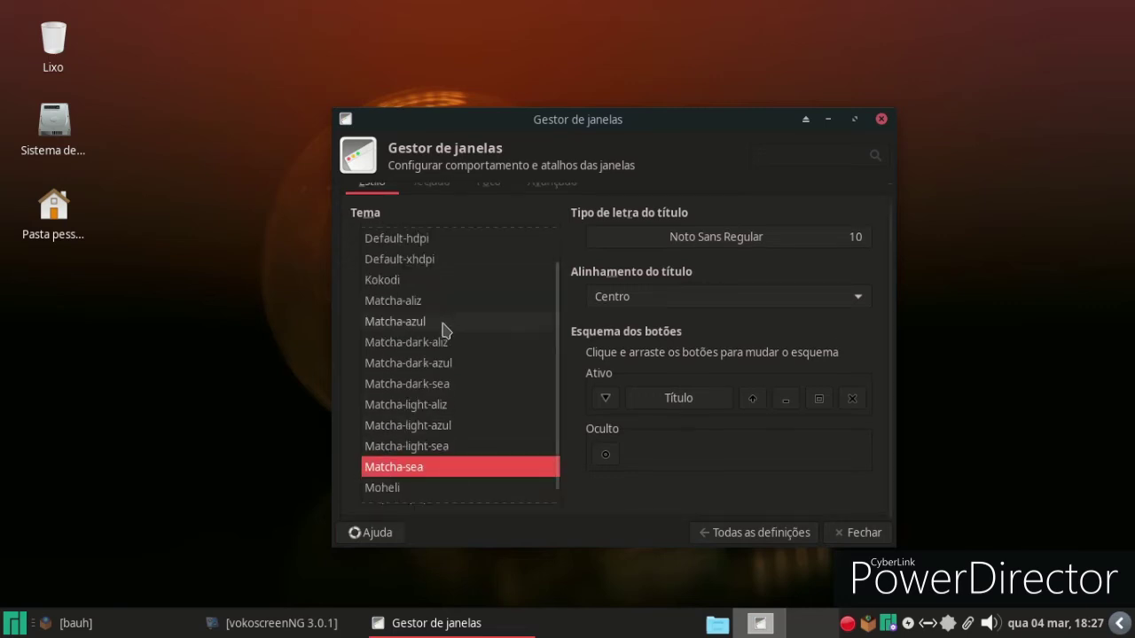
left_click(423, 495)
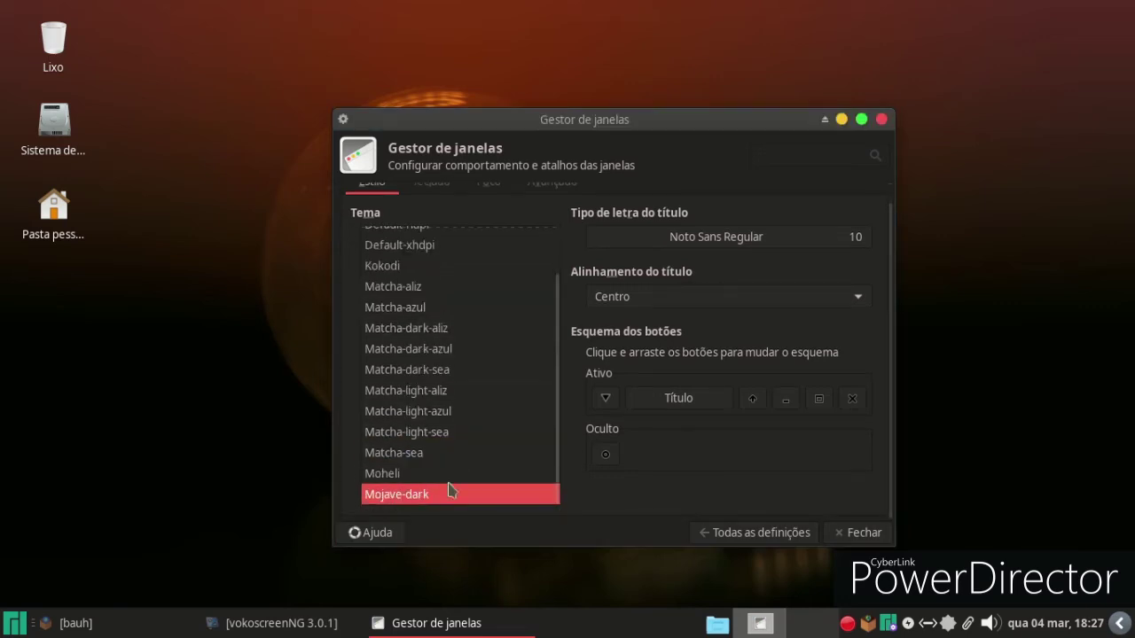
left_click(794, 531)
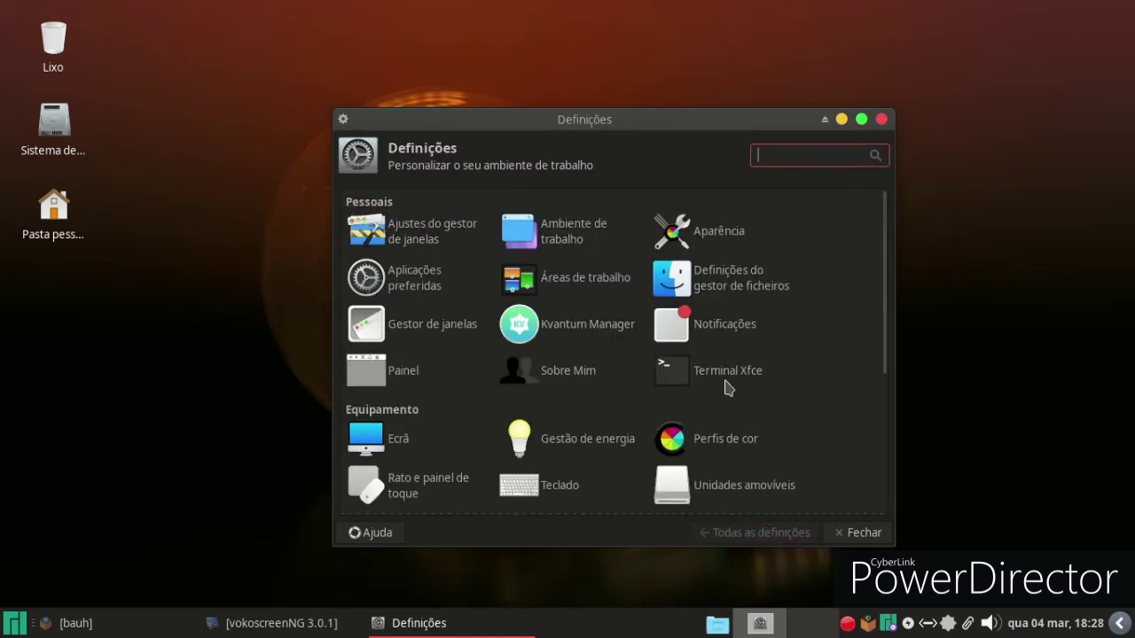
View the Editor de tipos de MIME and the Manjaro Notifier Settings, leaving both without changes
scroll(727, 385, "down", 4)
scroll(701, 377, "up", 1)
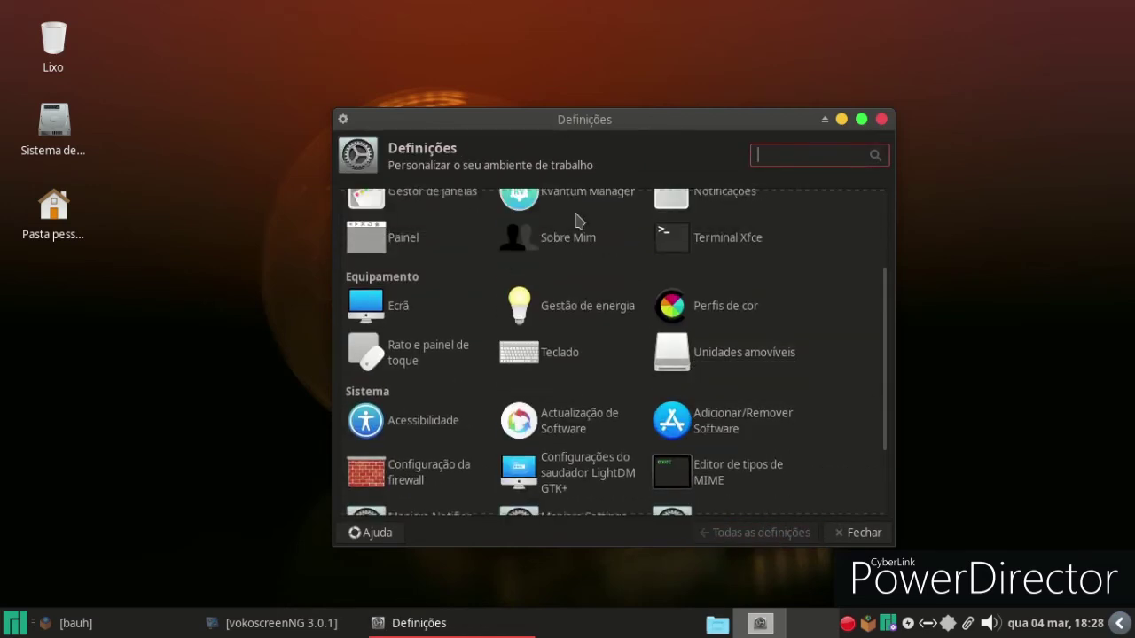
scroll(621, 323, "down", 3)
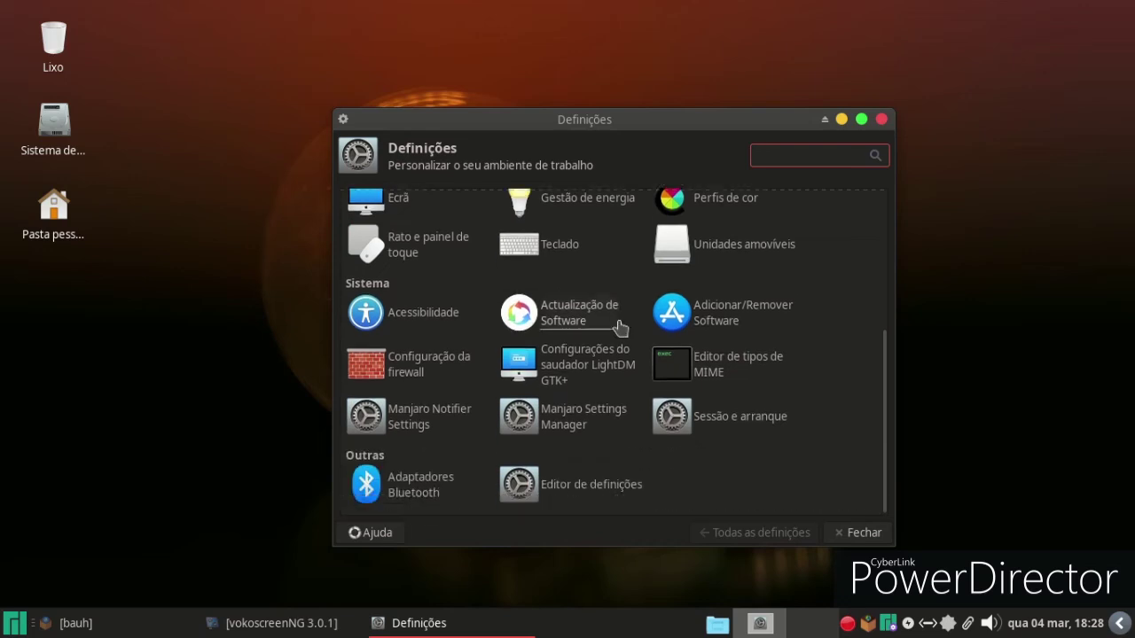
left_click(692, 377)
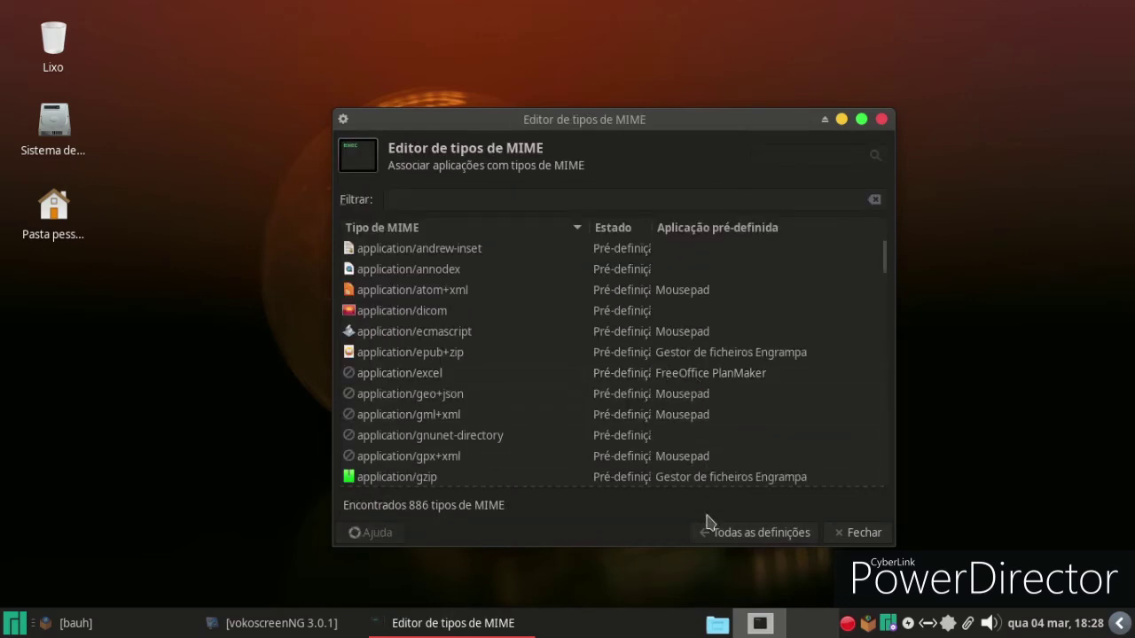
left_click(710, 530)
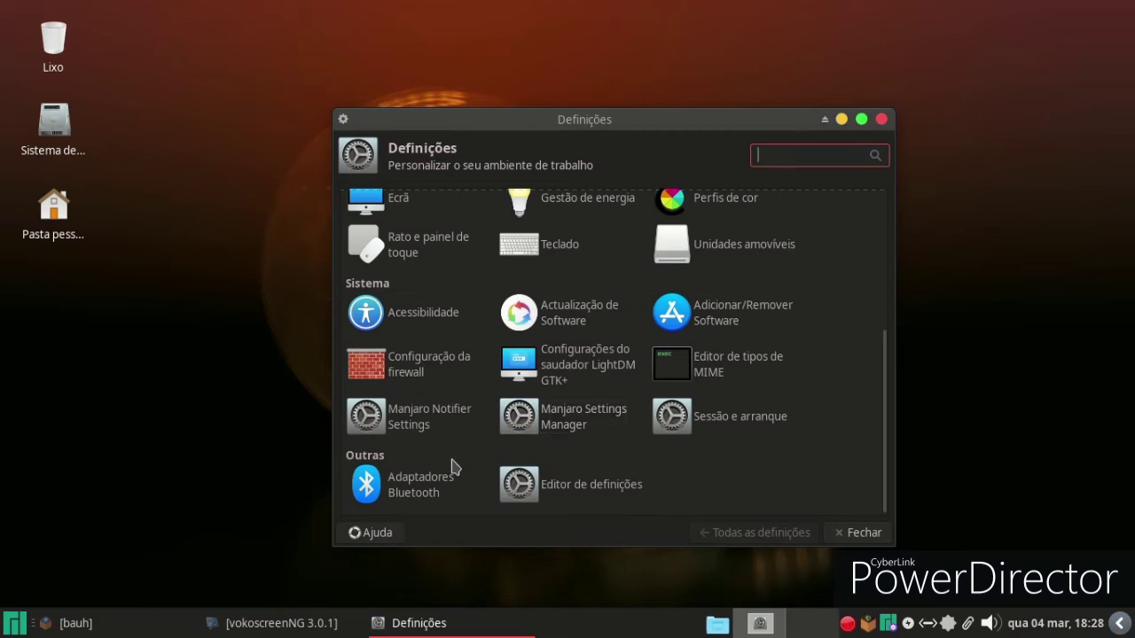
left_click(438, 433)
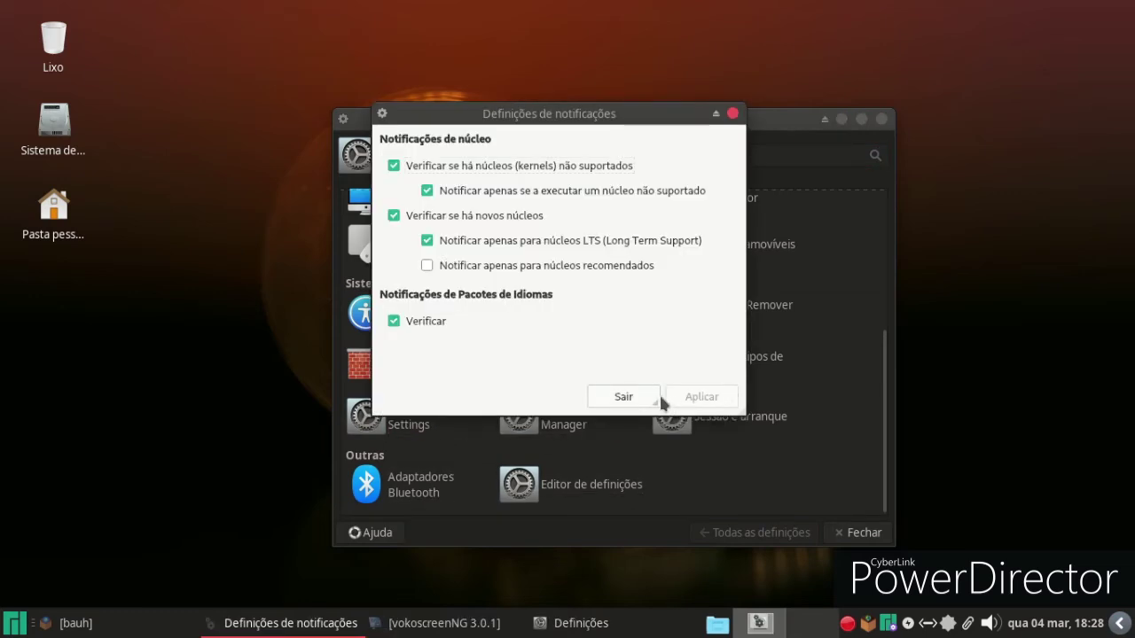
left_click(638, 398)
View the Ecrã settings and Ajustes do gestor de janelas, returning to the overview of all settings
scroll(448, 366, "up", 1)
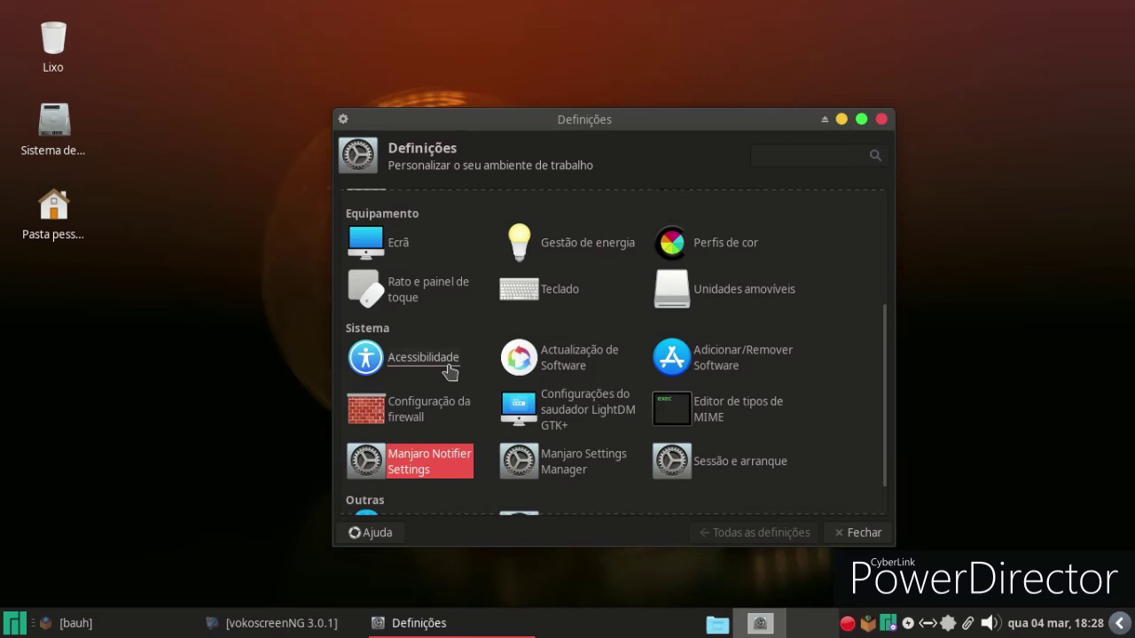
left_click(384, 239)
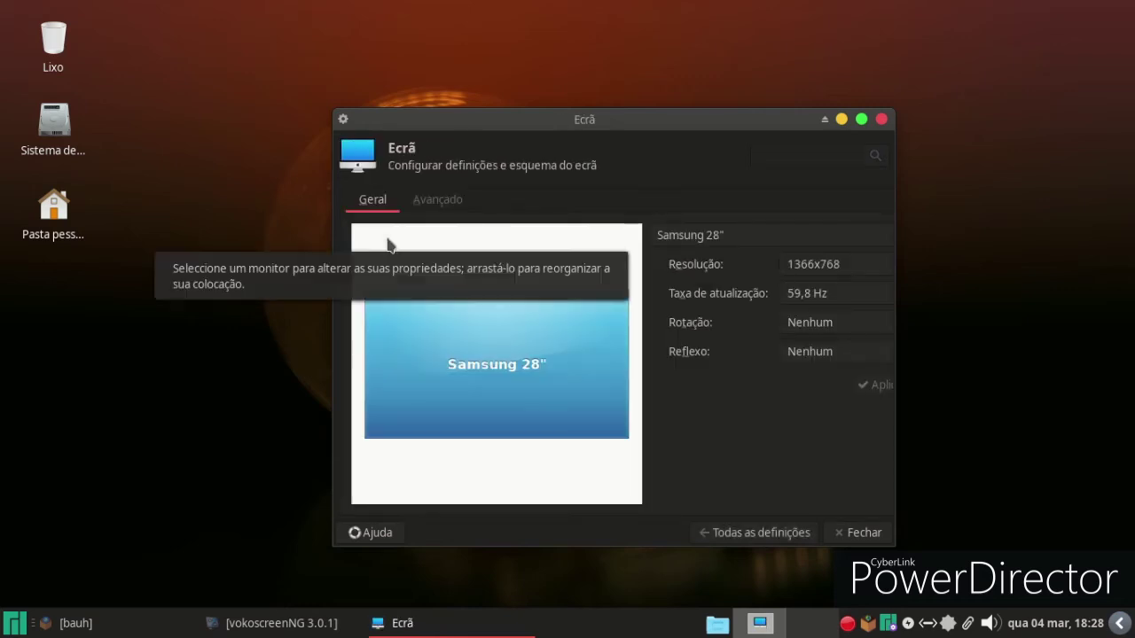
left_click(758, 532)
scroll(704, 398, "up", 2)
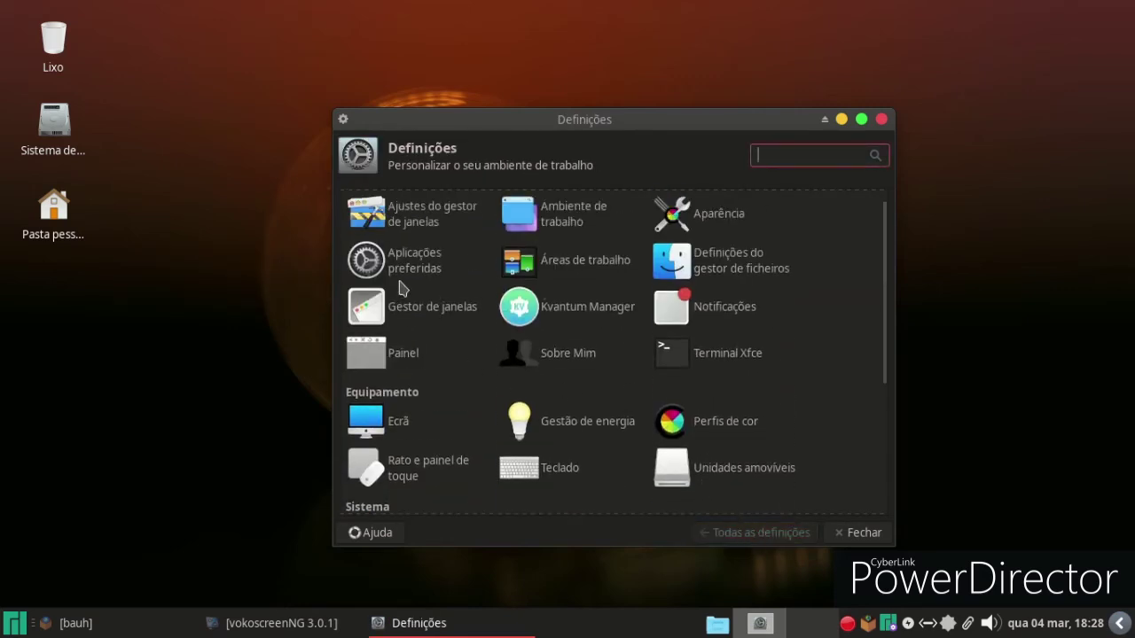
scroll(408, 319, "up", 1)
left_click(410, 244)
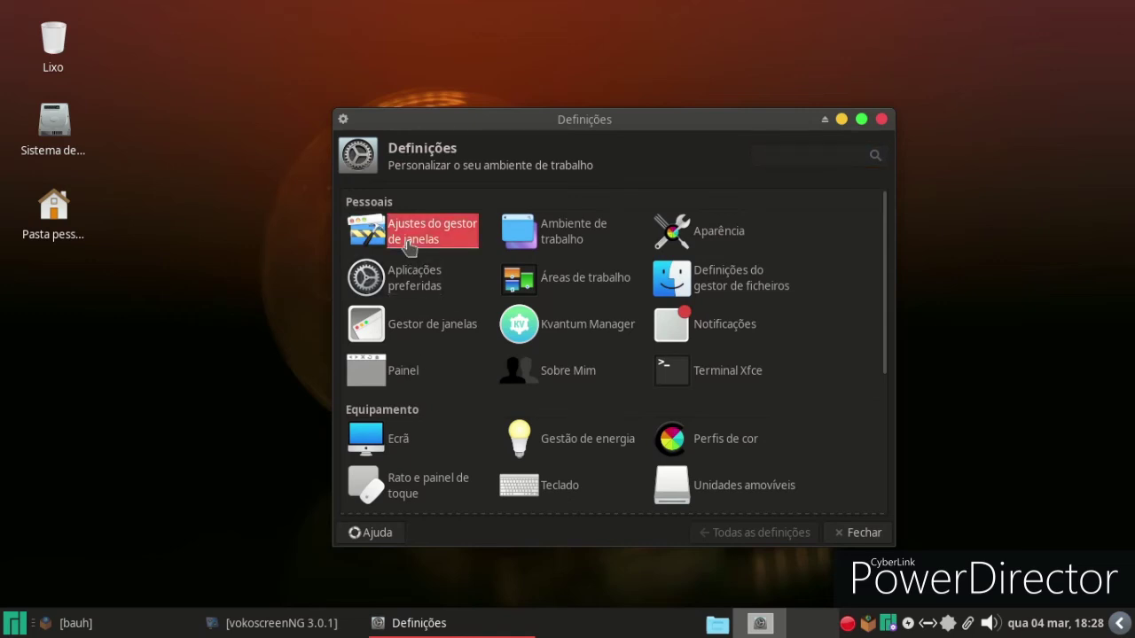
left_click(705, 533)
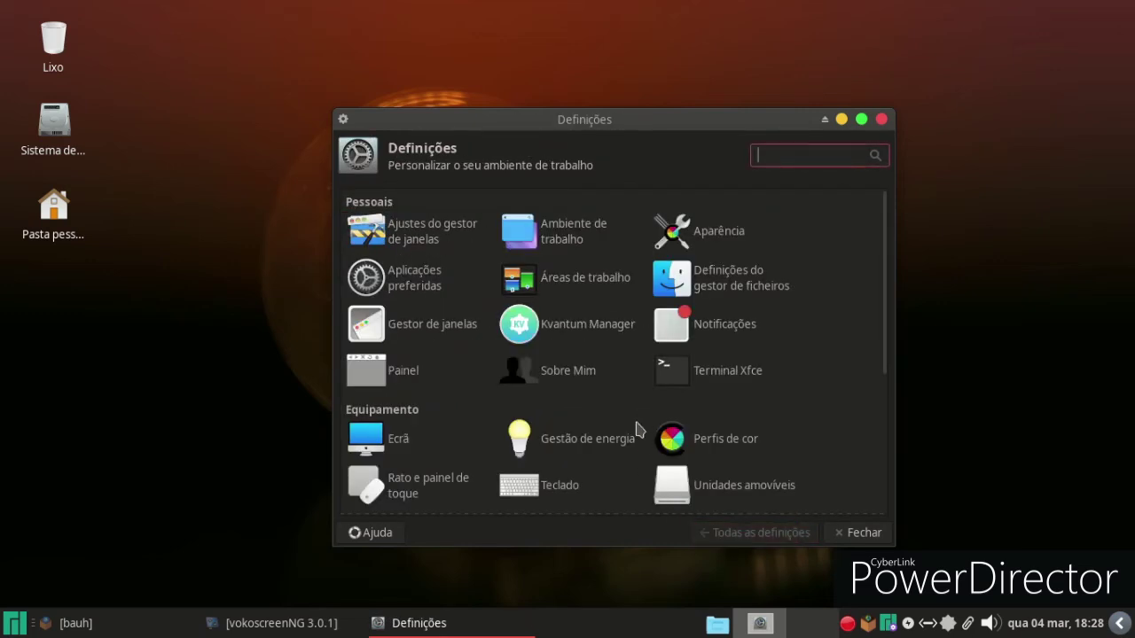
View Kvantum Manager, quit it, and close the Definições window
left_click(590, 324)
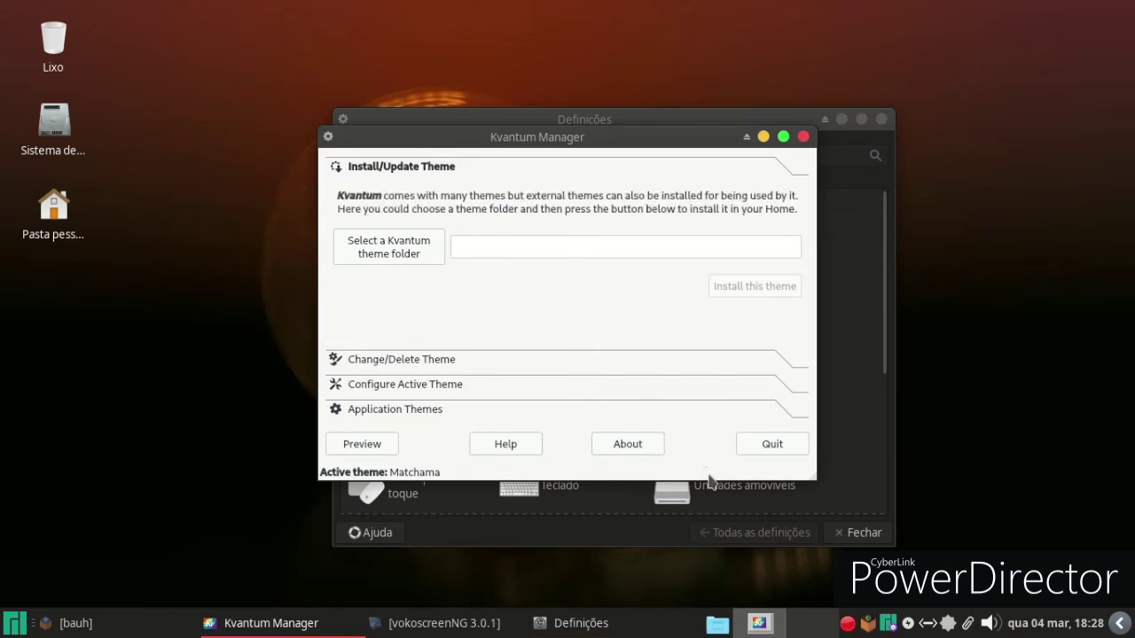
left_click(772, 444)
scroll(810, 451, "down", 5)
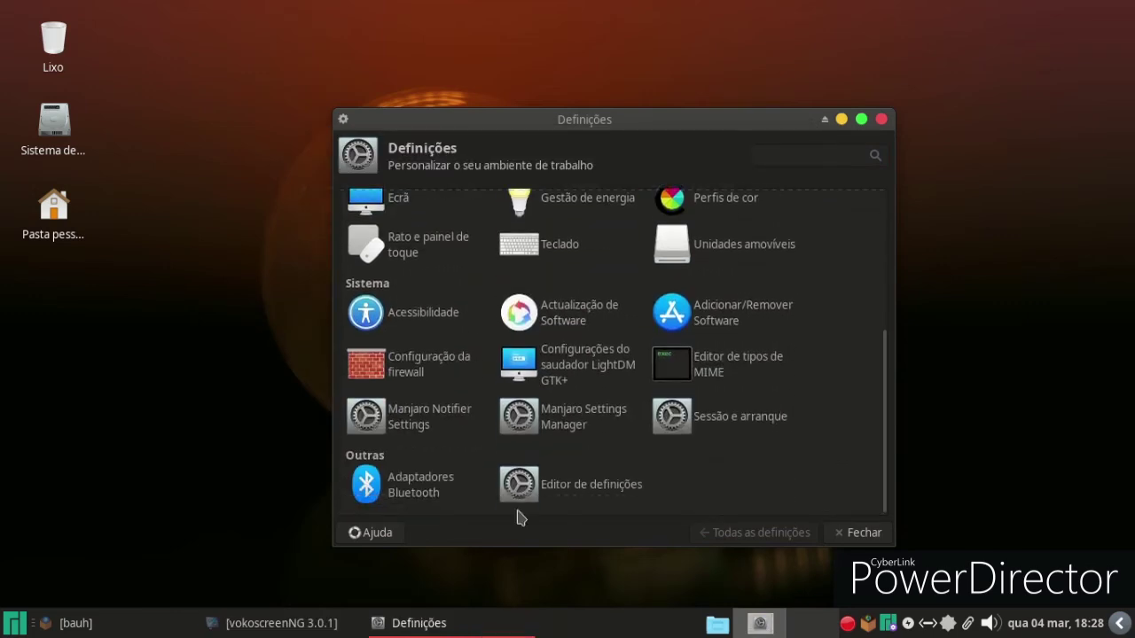
left_click(832, 537)
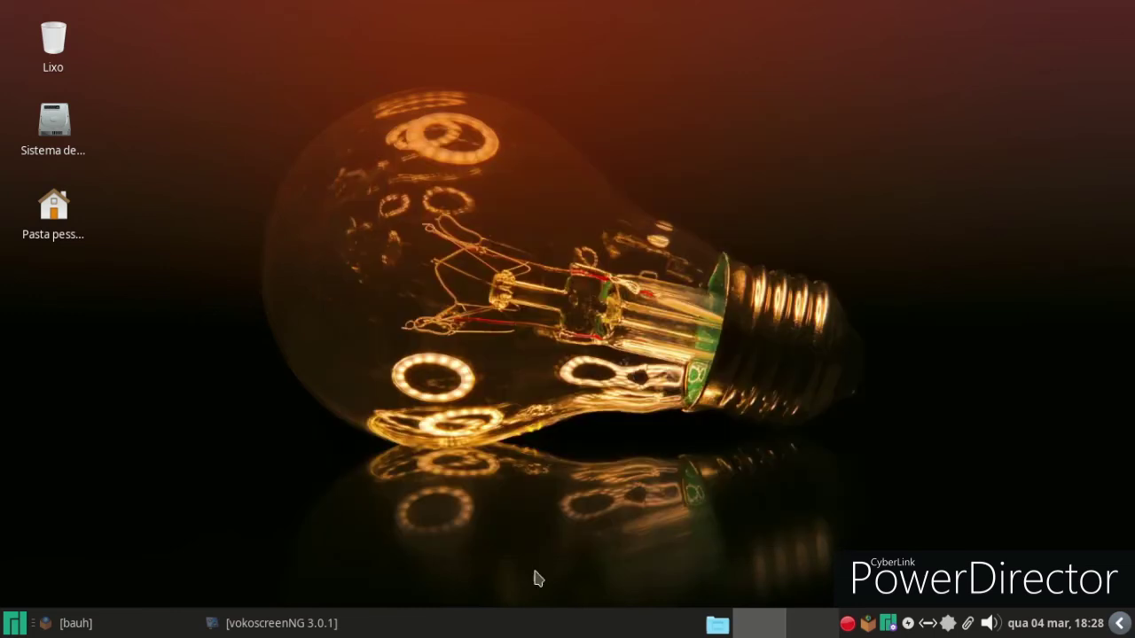
Open the panel preferences and set the row size of Painel 0 to 44 pixels
right_click(443, 629)
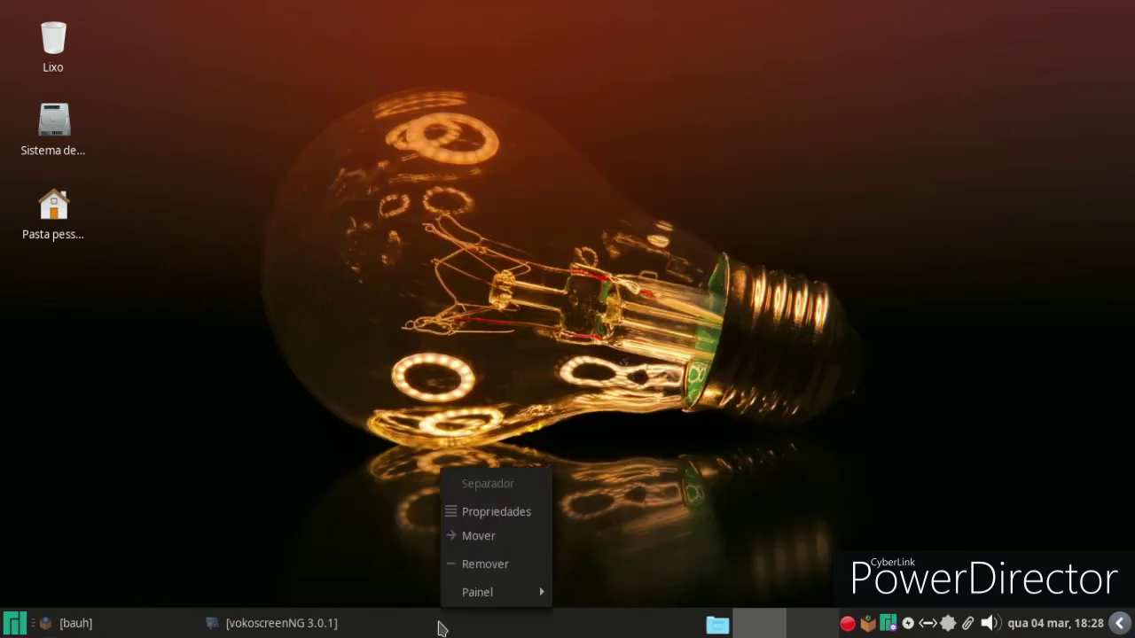
mouse_move(498, 594)
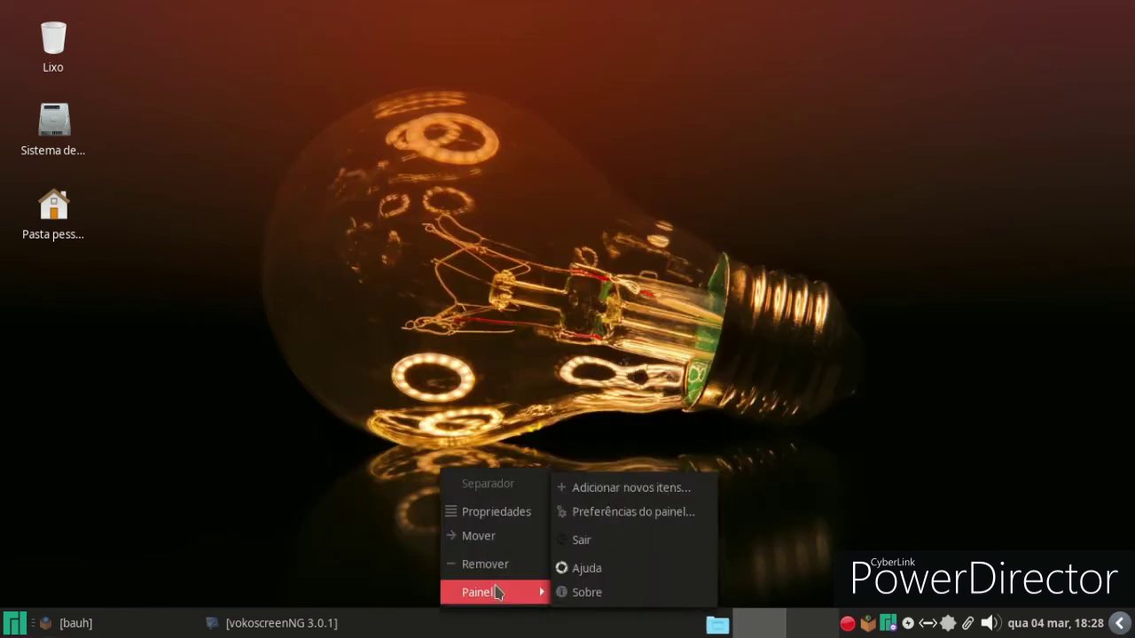
left_click(676, 514)
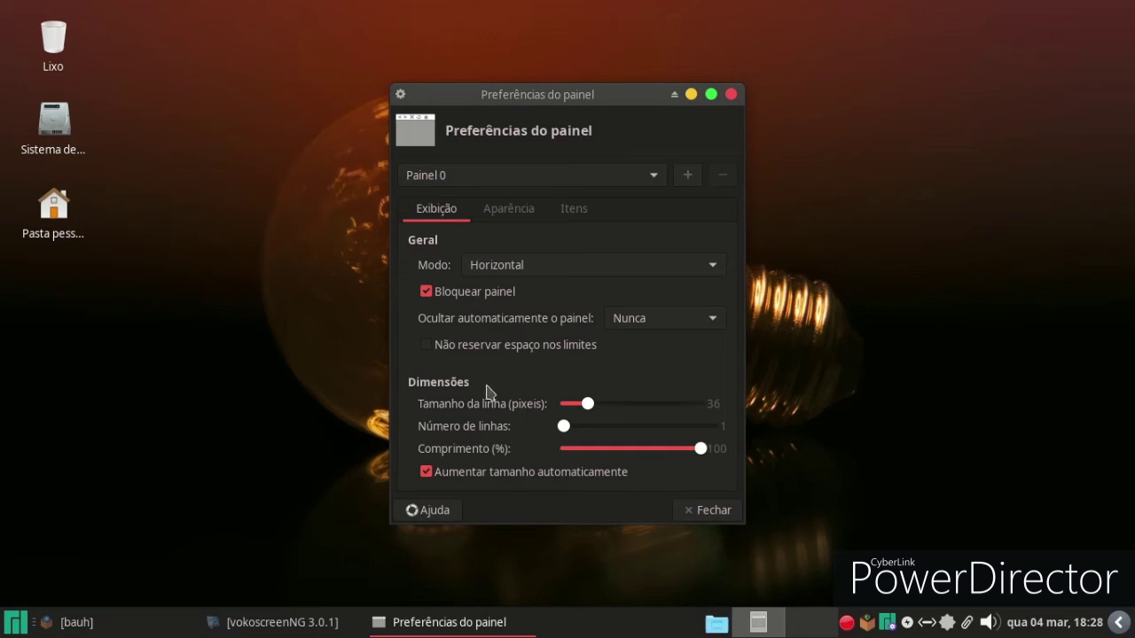
left_click_drag(585, 406, 597, 409)
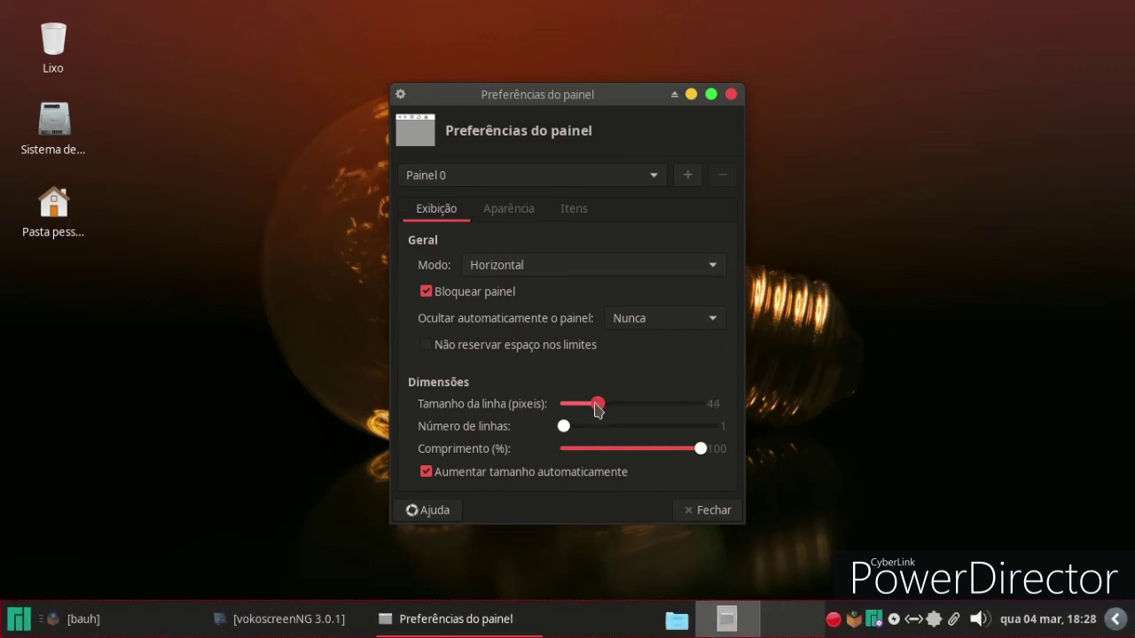
Configure the panel's appearance with a Cor sólida background, automatic icon sizing, Entrada opacity 83 and Saída opacity 74
left_click(502, 211)
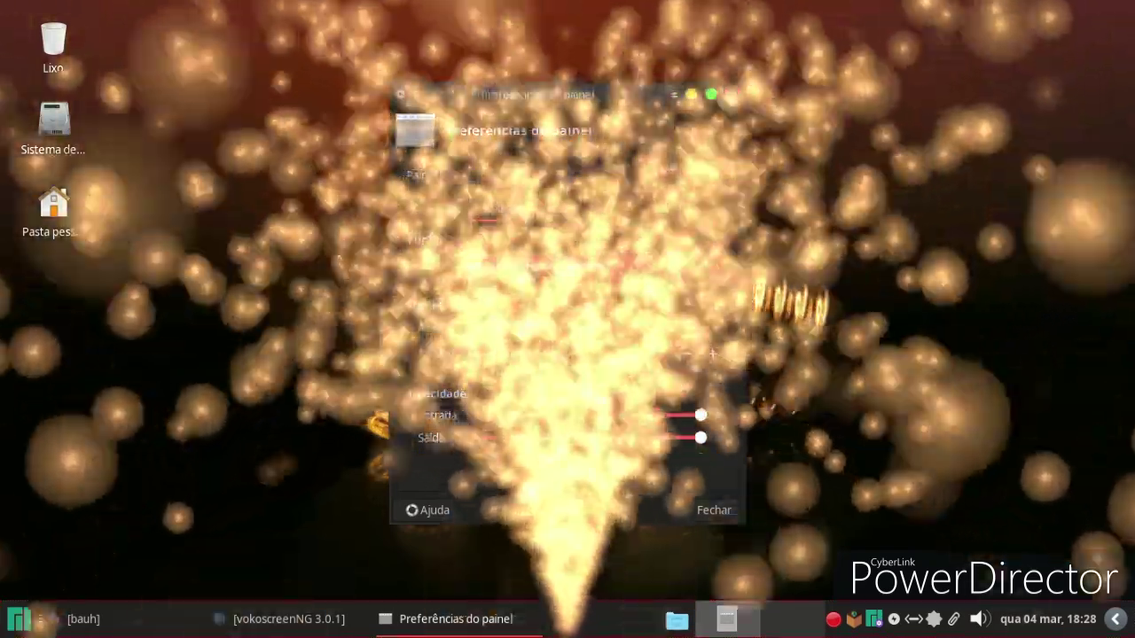
scroll(658, 448, "up", 2)
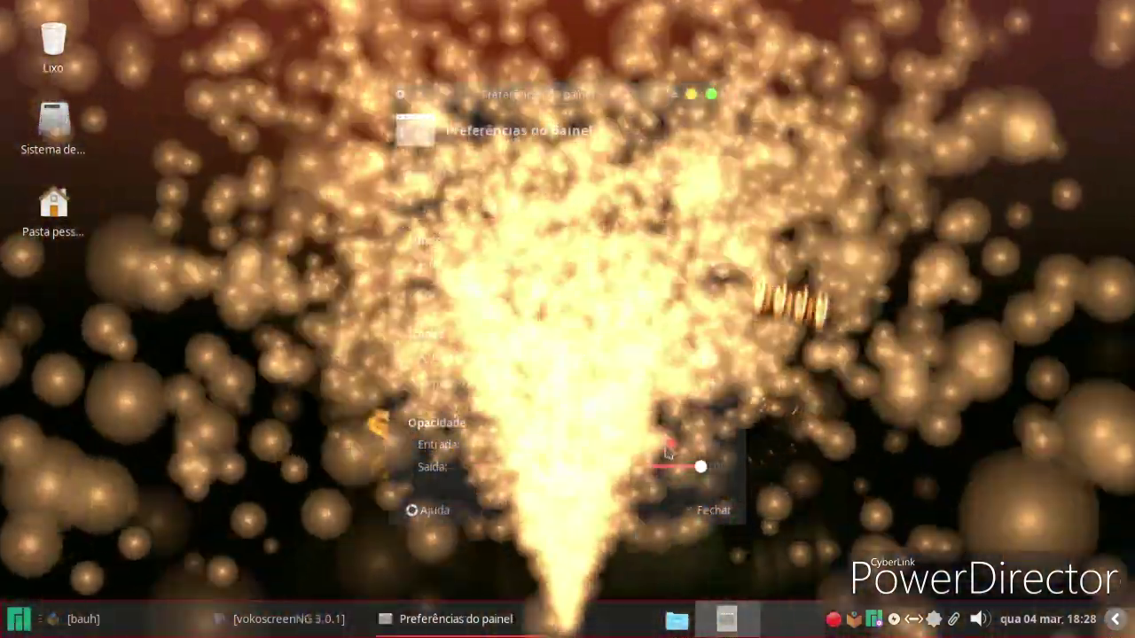
left_click_drag(700, 445, 644, 459)
left_click(699, 358)
left_click_drag(679, 421, 493, 451)
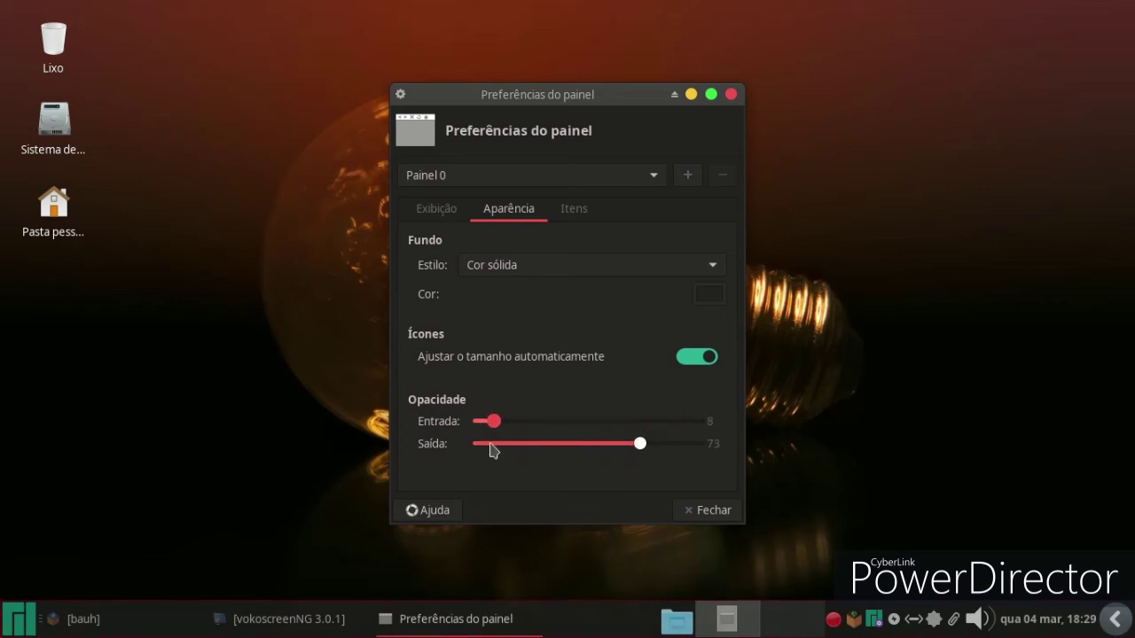
left_click_drag(623, 444, 645, 464)
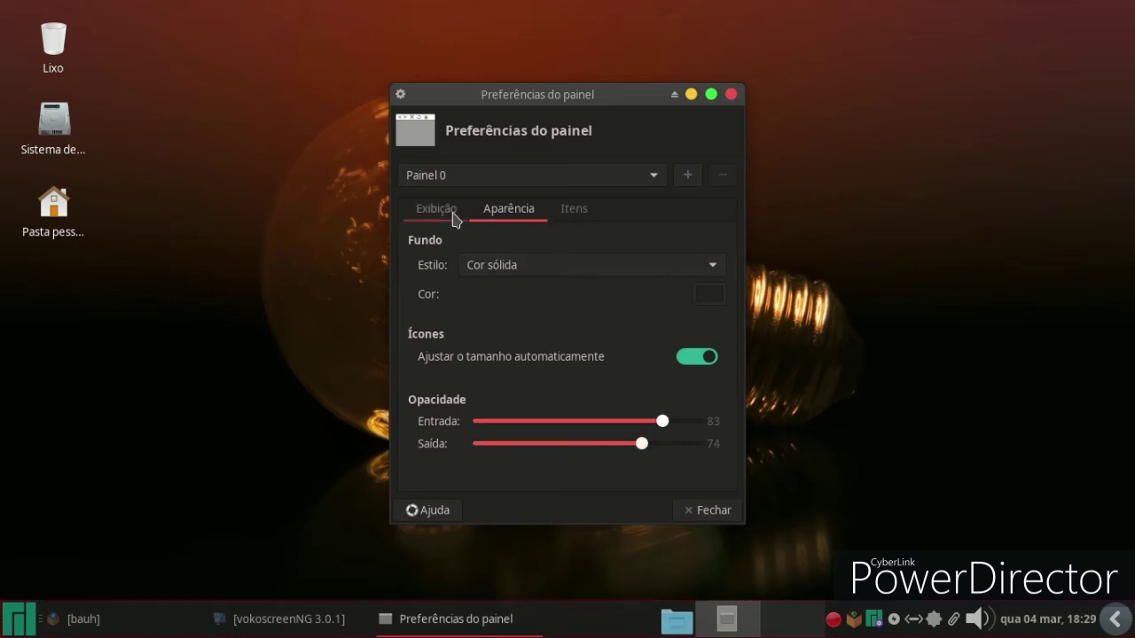
Change the panel's background style to Imagem de fundo and return to the Exibição settings
left_click(520, 264)
left_click(525, 293)
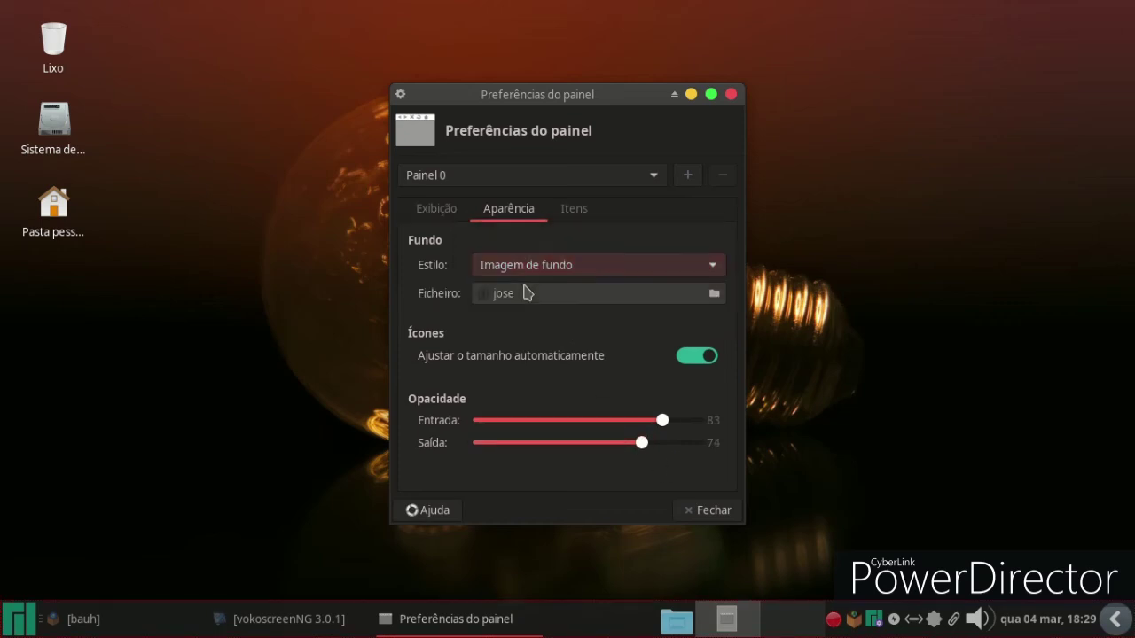
left_click(427, 213)
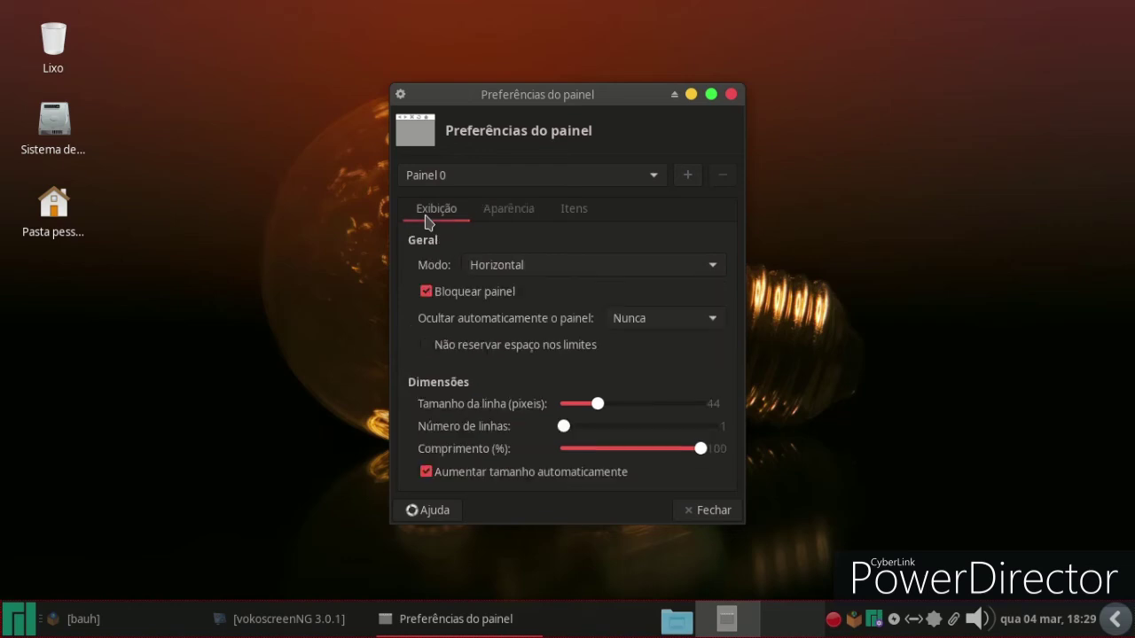
Try the panel in Vertical mode and look at the applications menu from it
left_click(530, 275)
left_click(528, 291)
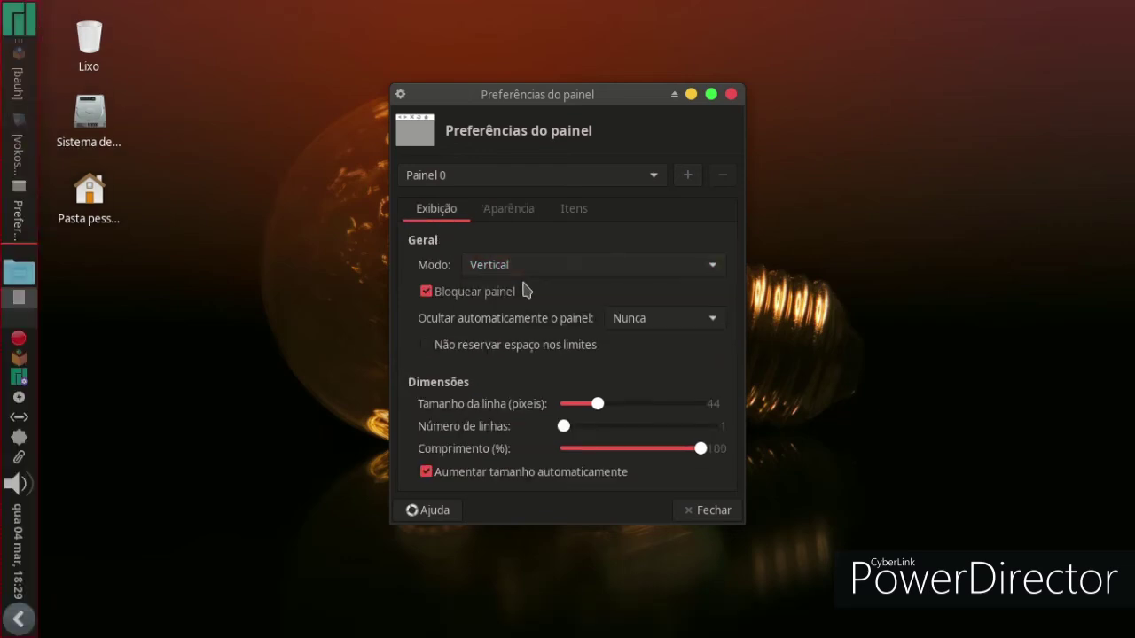
left_click(19, 21)
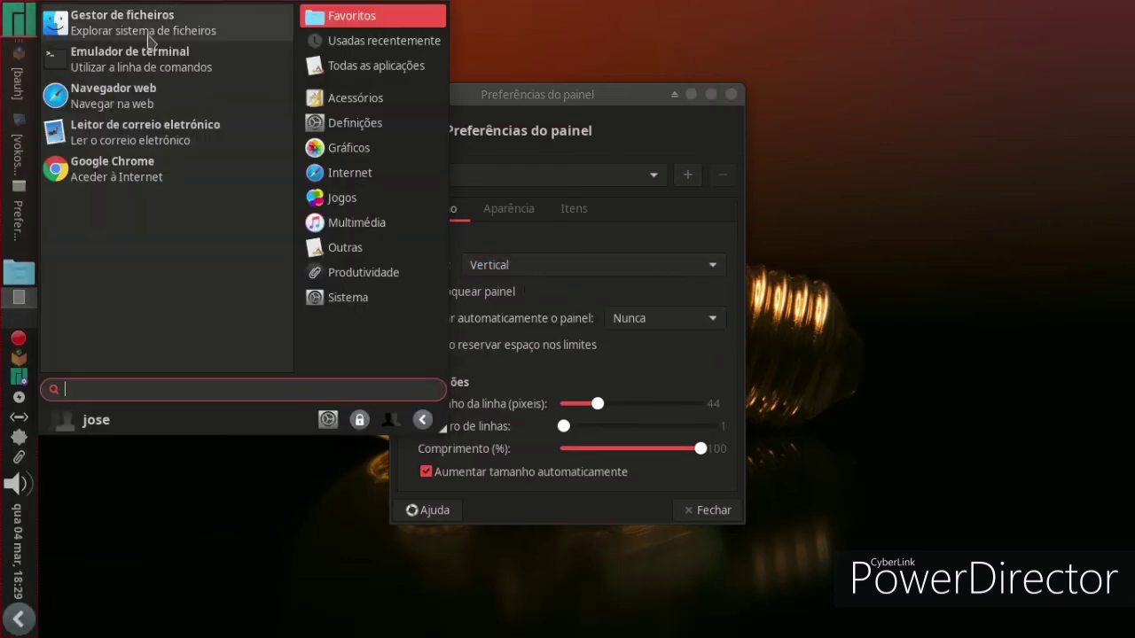
left_click(233, 497)
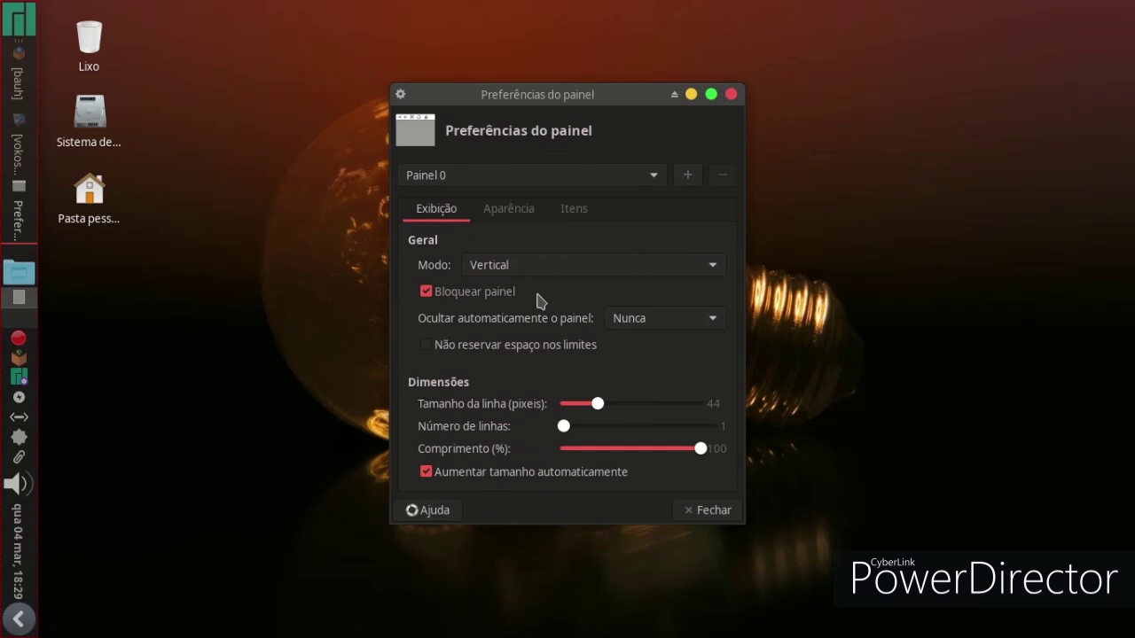
Try the panel's Barra de ambiente de trabalho mode, restore Horizontal mode and close the panel preferences
left_click(526, 278)
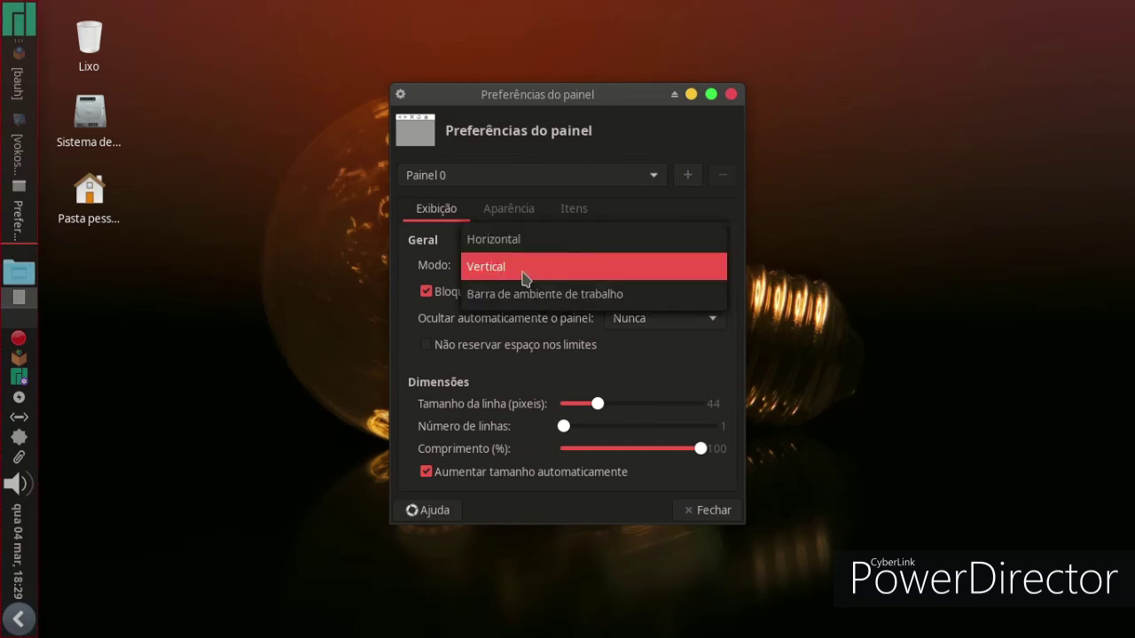
left_click(524, 294)
left_click(523, 267)
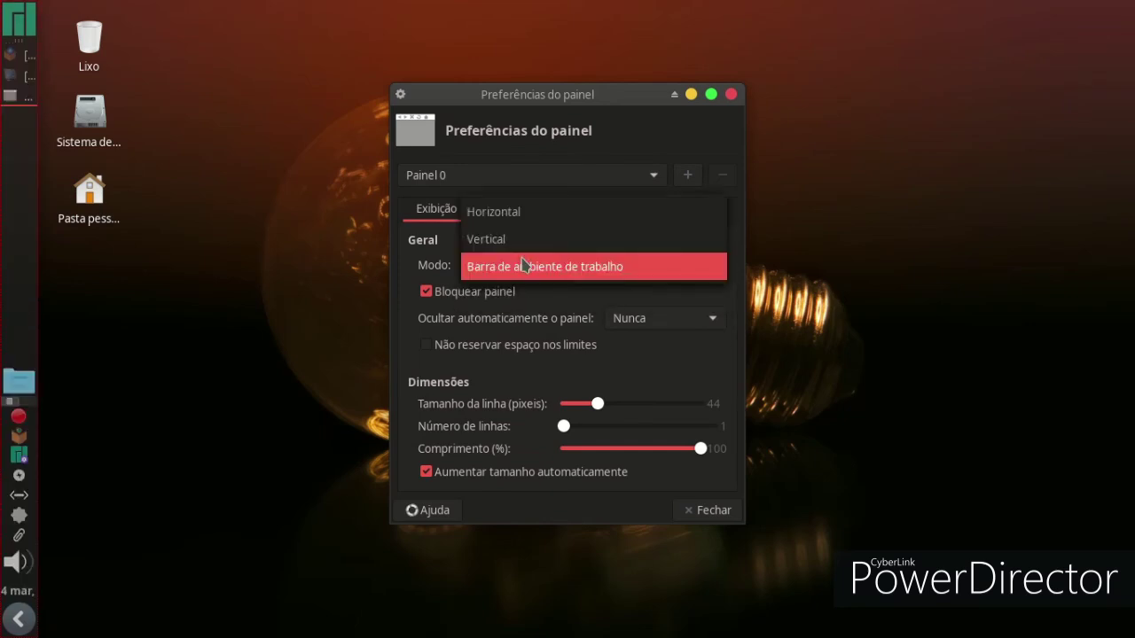
left_click(506, 212)
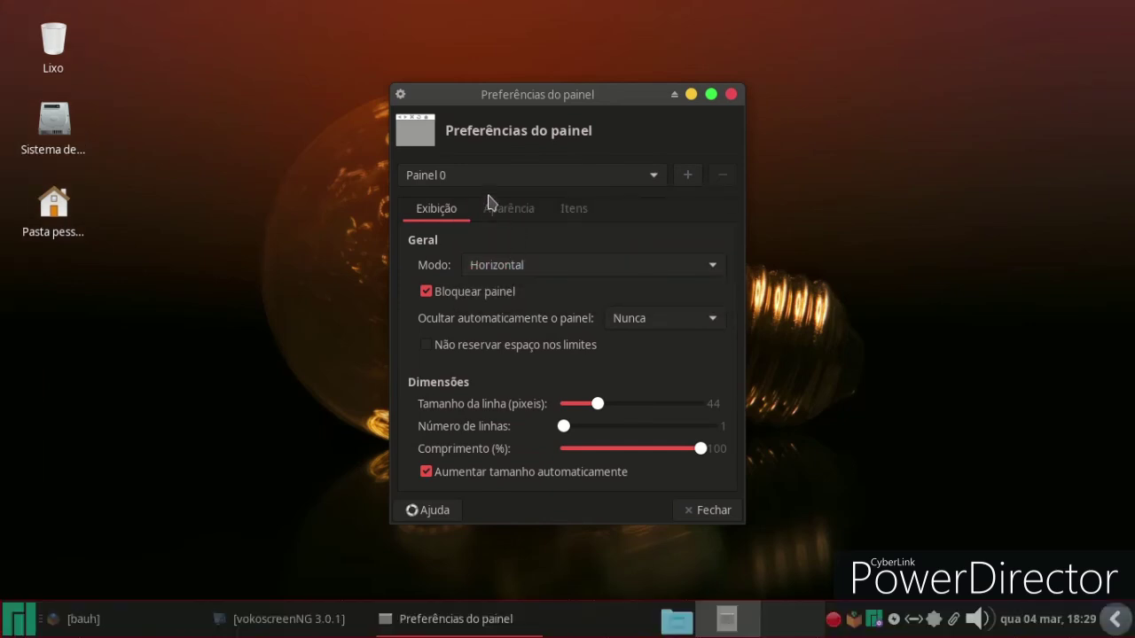
left_click(687, 509)
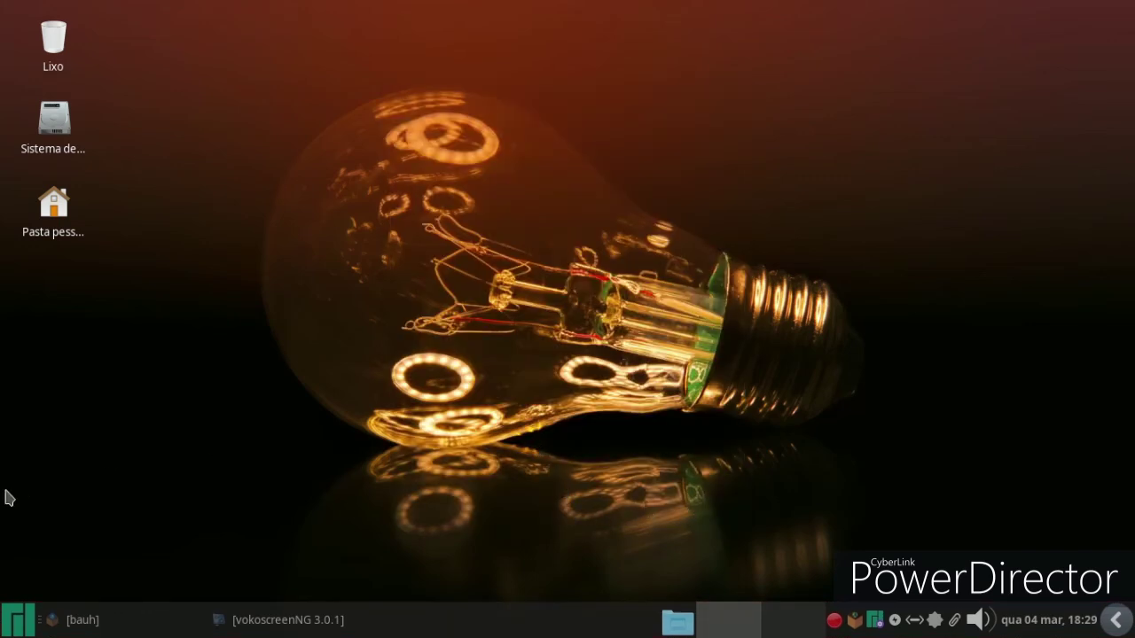
Open the Aparência settings and apply the Papirus-Light-Maia icon theme
left_click(13, 628)
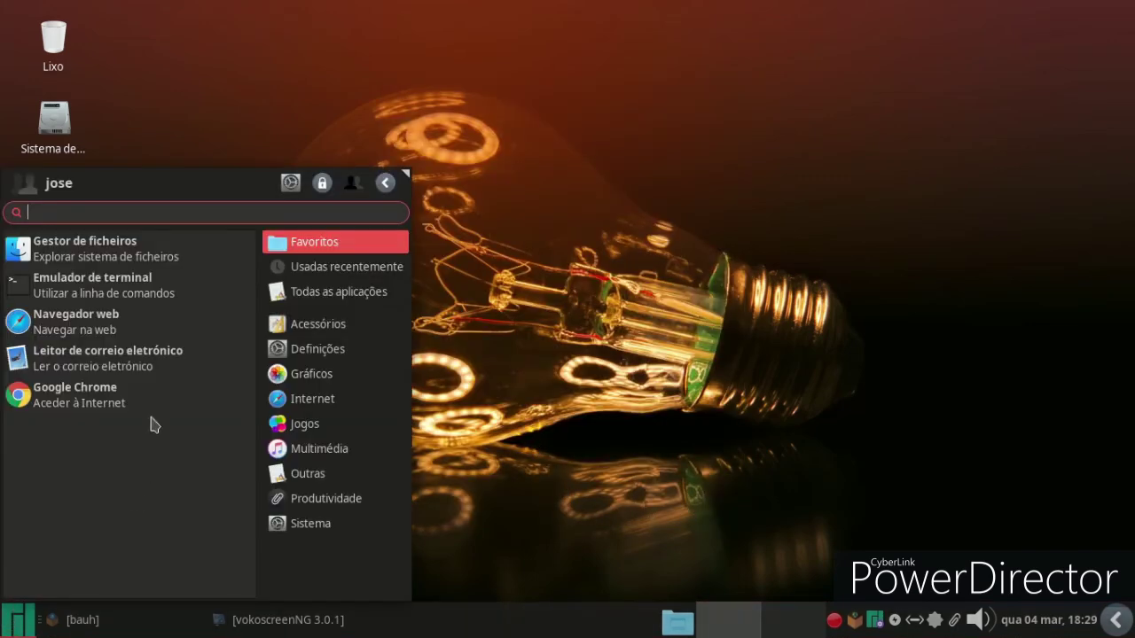
left_click(290, 182)
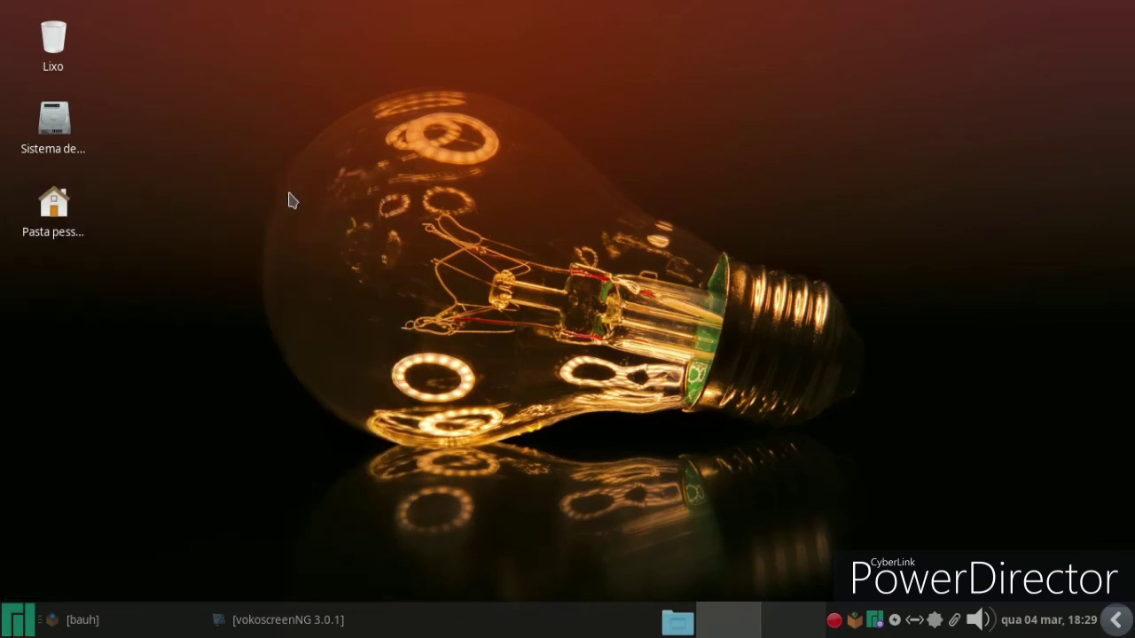
left_click(633, 220)
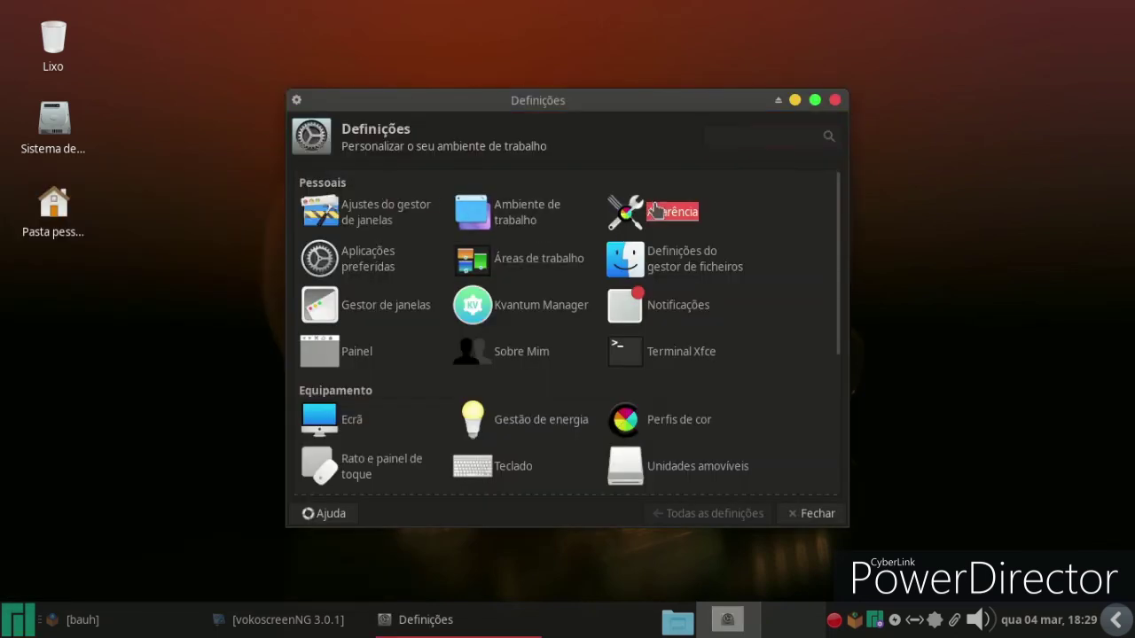
left_click(384, 183)
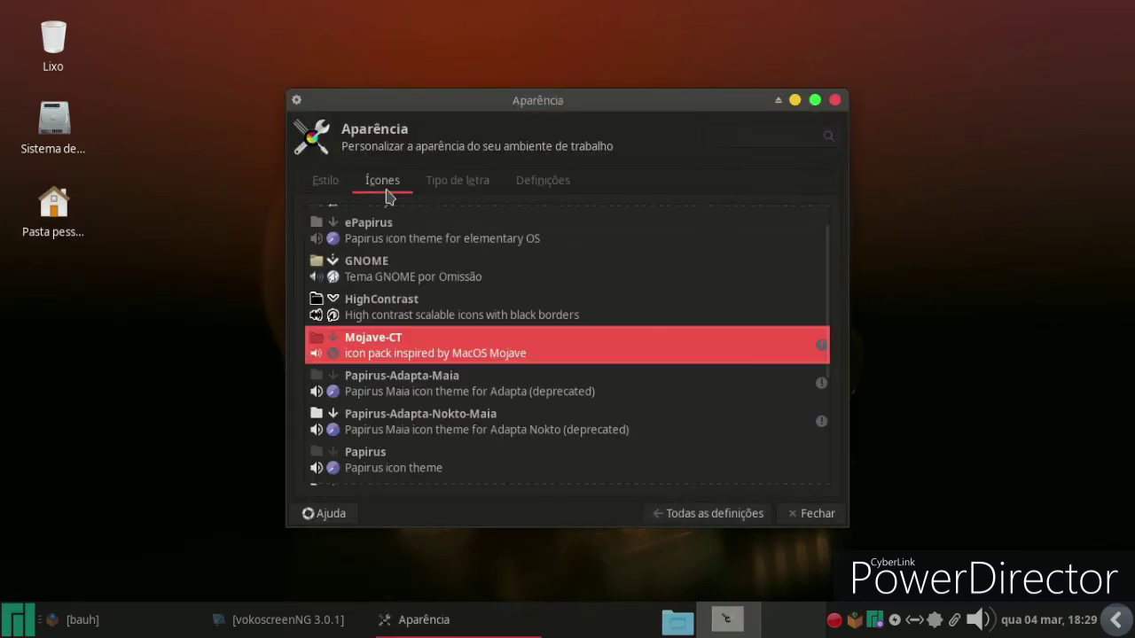
scroll(506, 310, "down", 3)
scroll(501, 317, "down", 2)
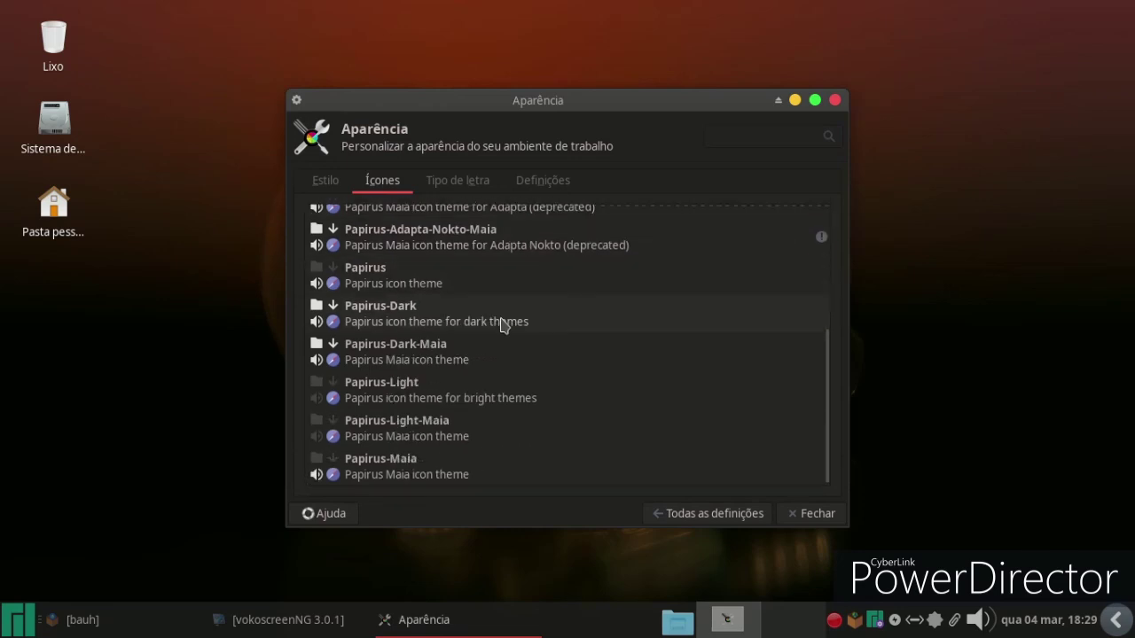
left_click(452, 432)
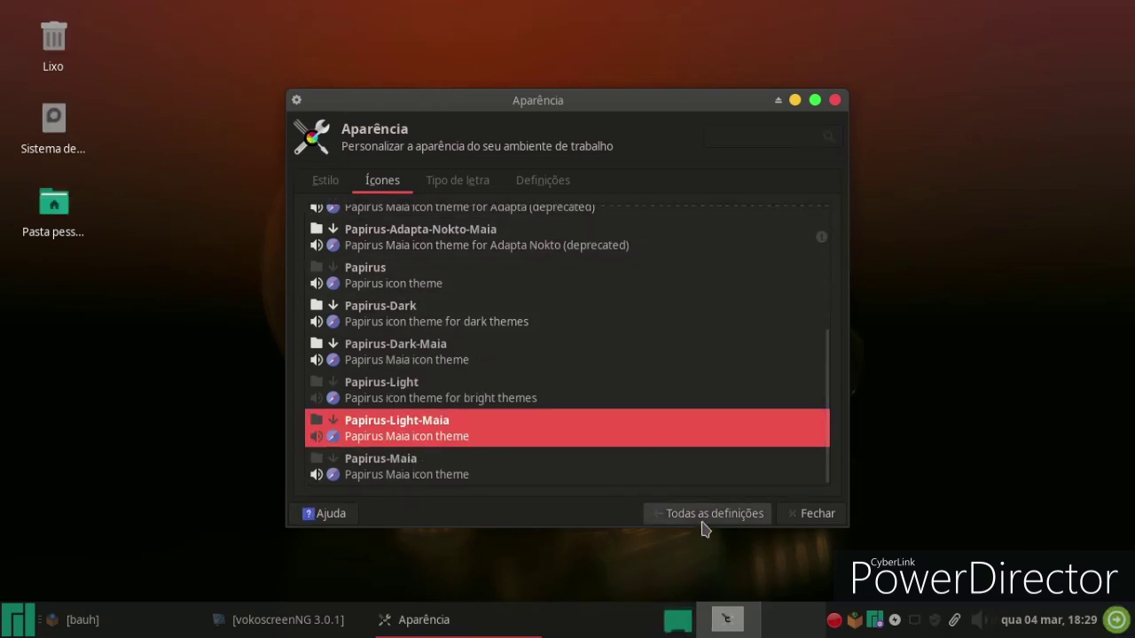
Check the new icons in the full settings list and the applications menu, and close the Definições window
left_click(705, 516)
left_click(7, 628)
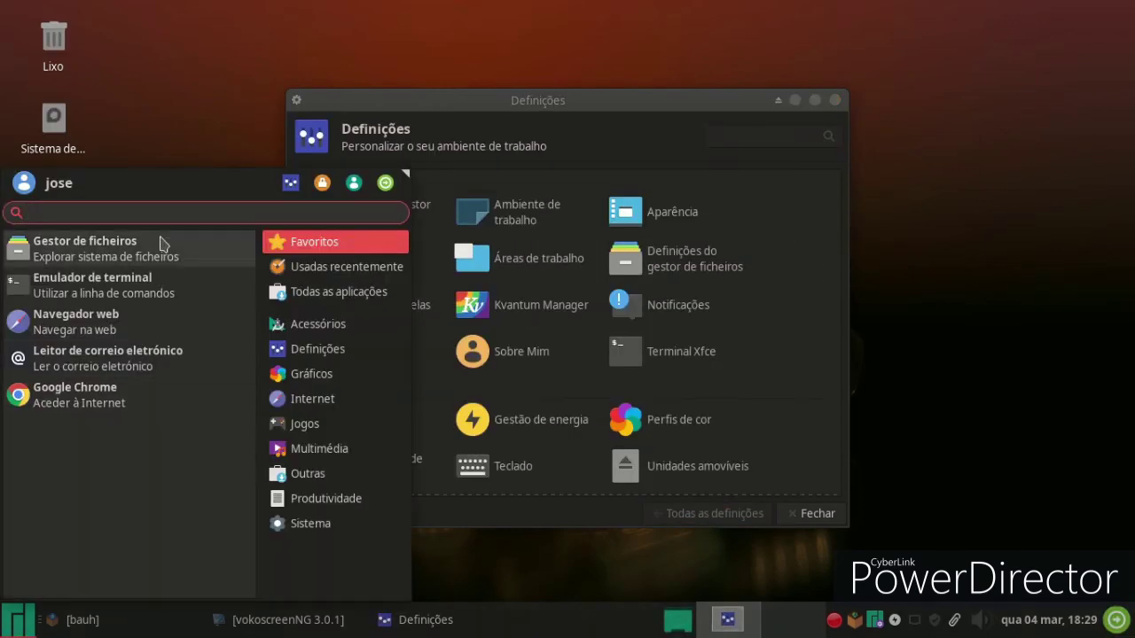
left_click(646, 496)
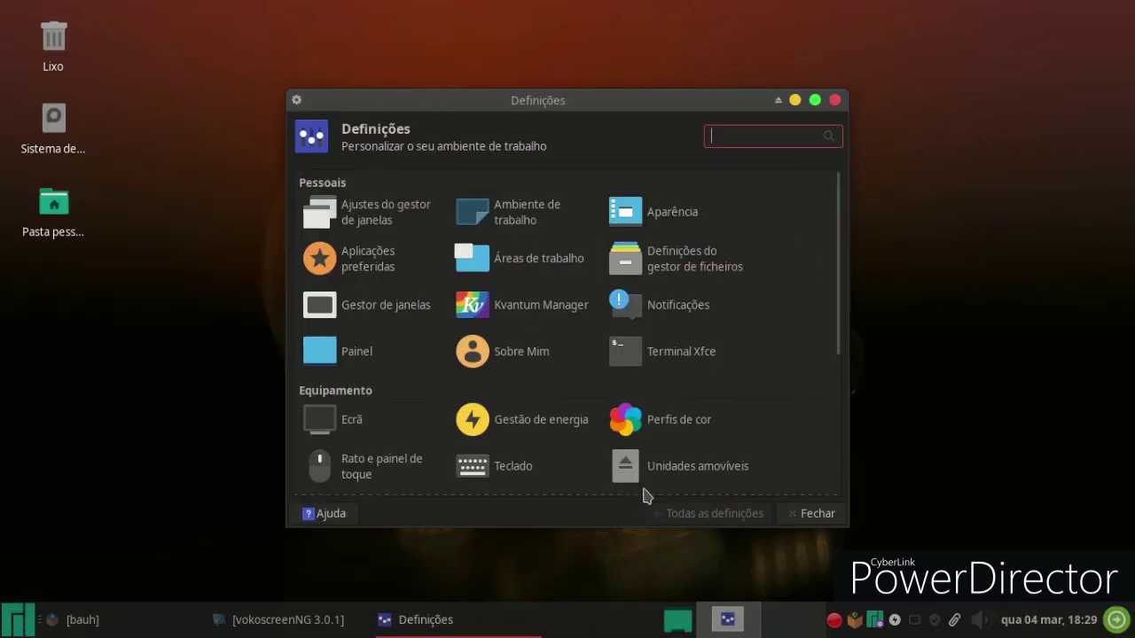
left_click(835, 100)
Open the desktop settings and set the tropical beach with palm trees as the wallpaper
right_click(497, 190)
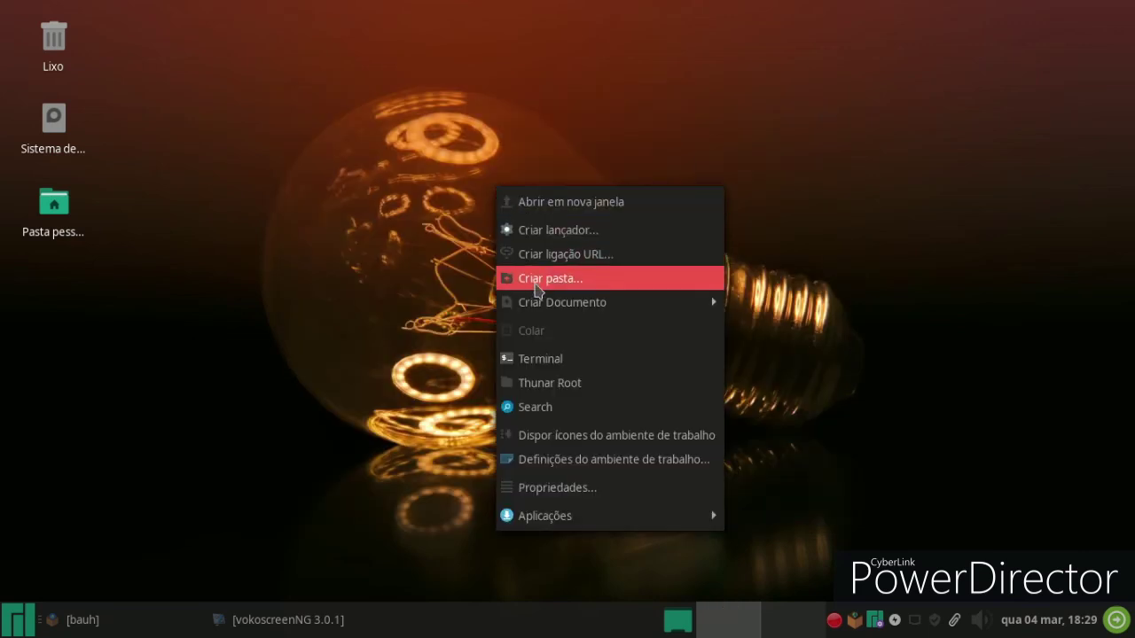
left_click(535, 467)
scroll(503, 235, "down", 2)
scroll(503, 238, "down", 10)
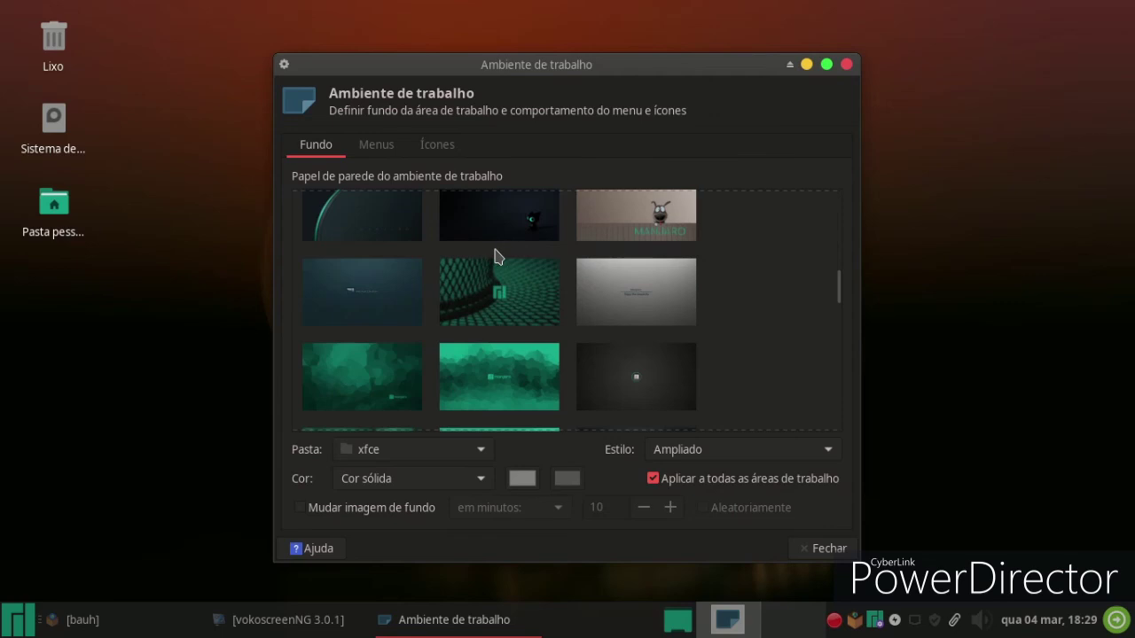
scroll(497, 263, "down", 5)
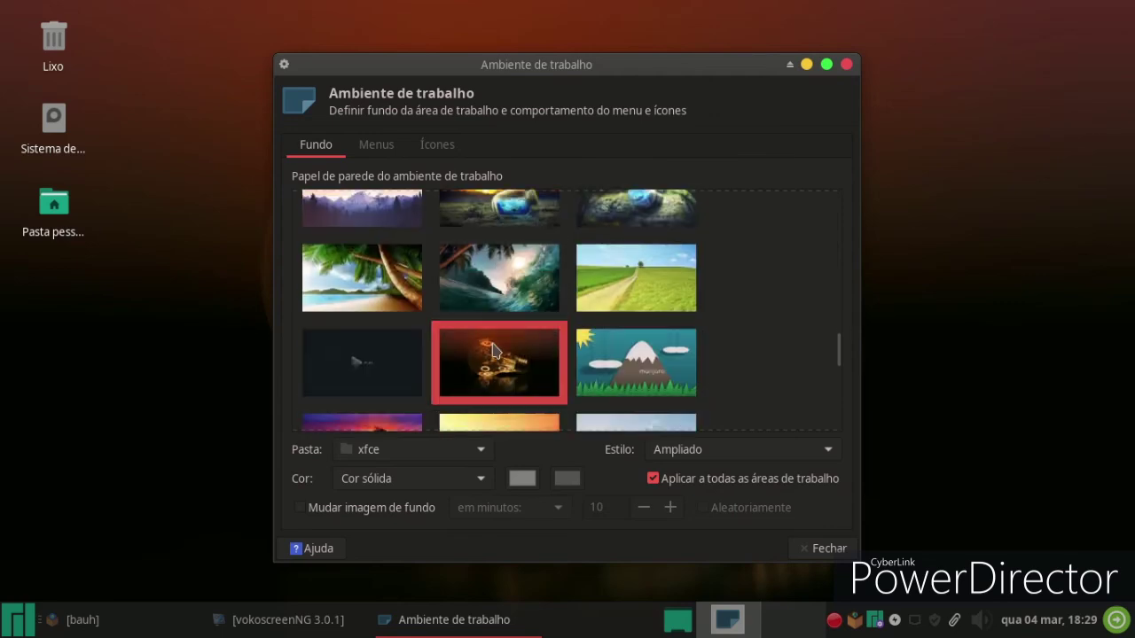
left_click(371, 282)
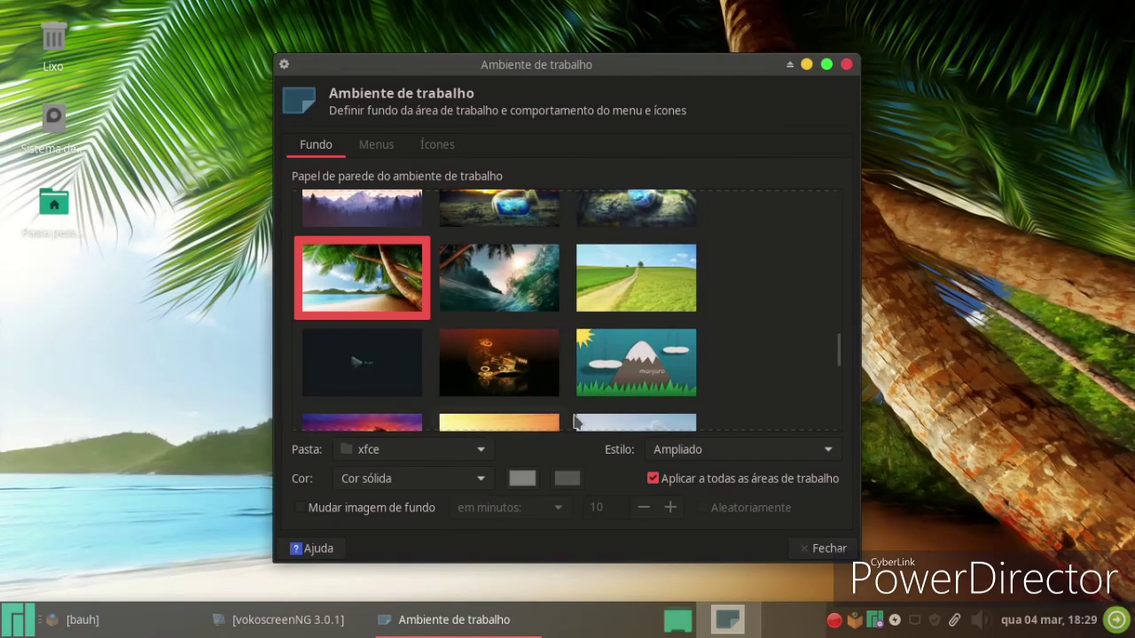
Set the grey-green Manjaro logo image with the dark ground strip as the wallpaper
scroll(581, 350, "down", 10)
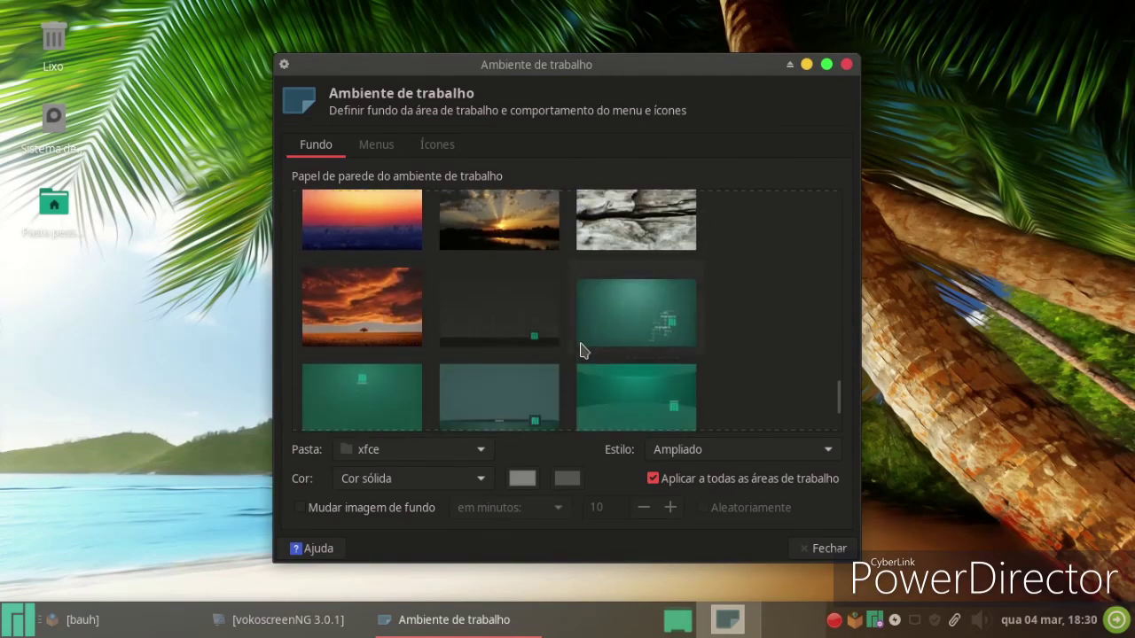
scroll(581, 351, "down", 1)
left_click(470, 285)
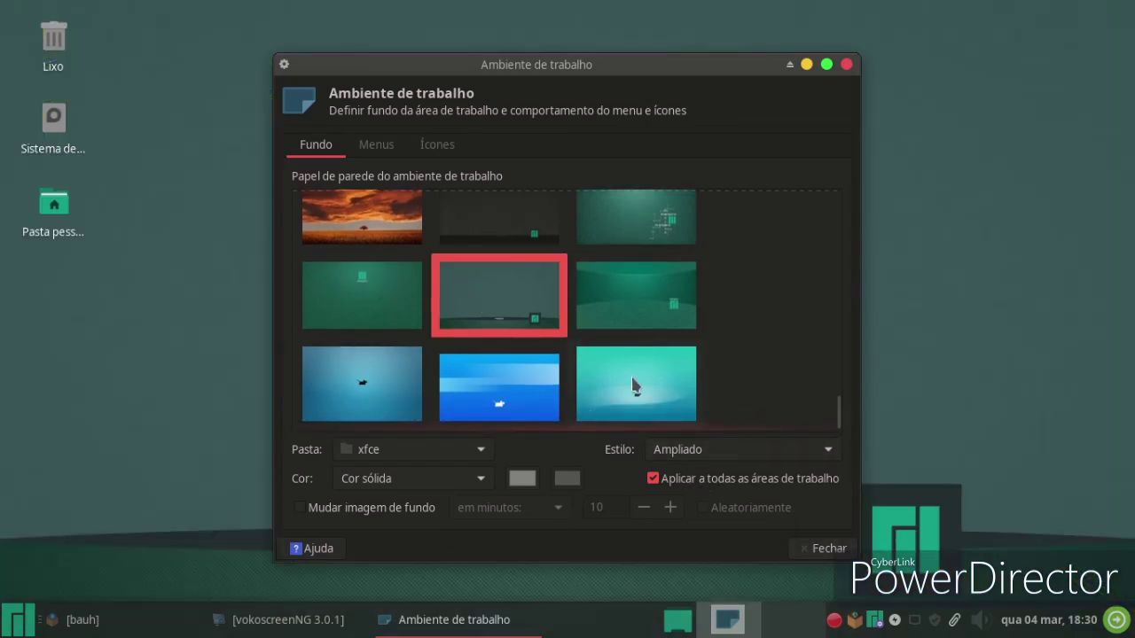
Set the orange sunset clouds over a field as the wallpaper and check the applications menu against it
scroll(621, 379, "up", 2)
left_click(363, 291)
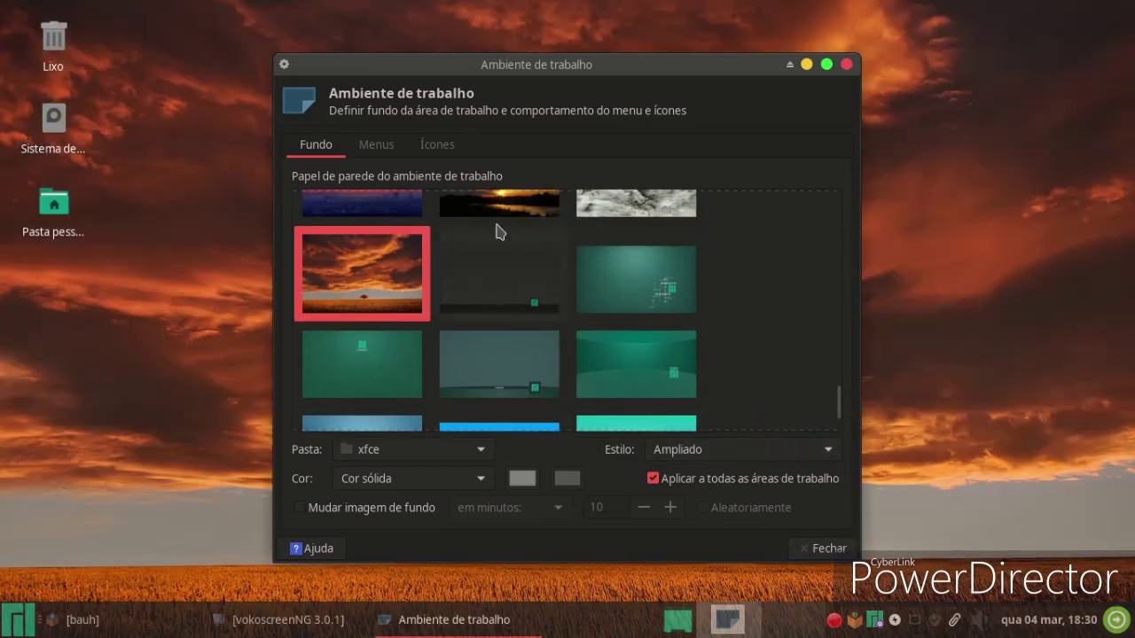
scroll(519, 326, "up", 2)
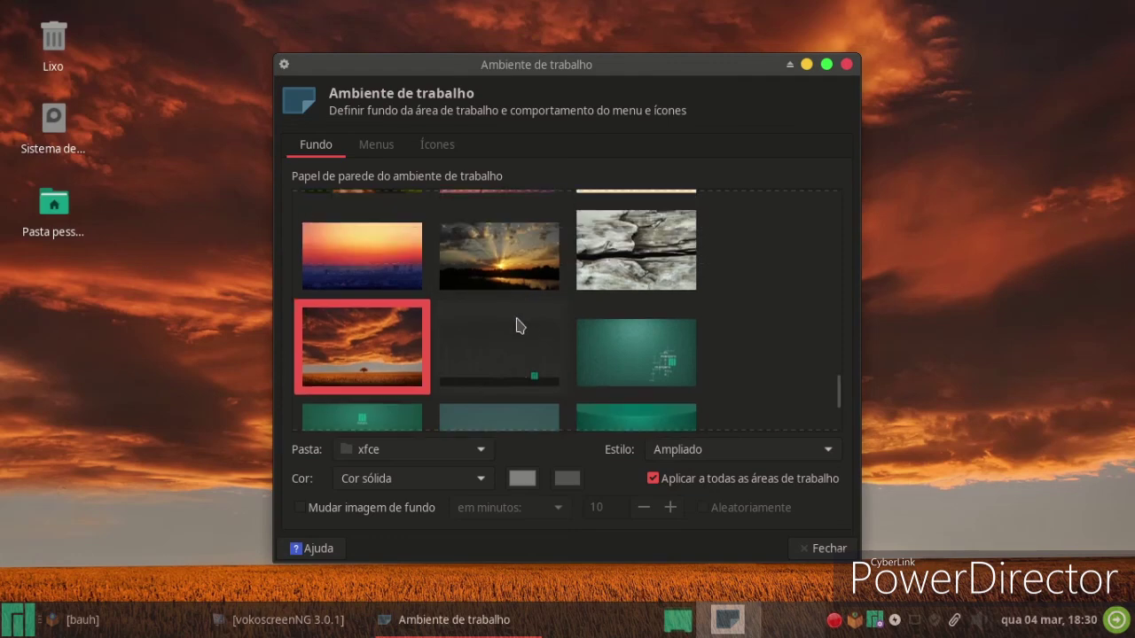
left_click(17, 620)
left_click(536, 586)
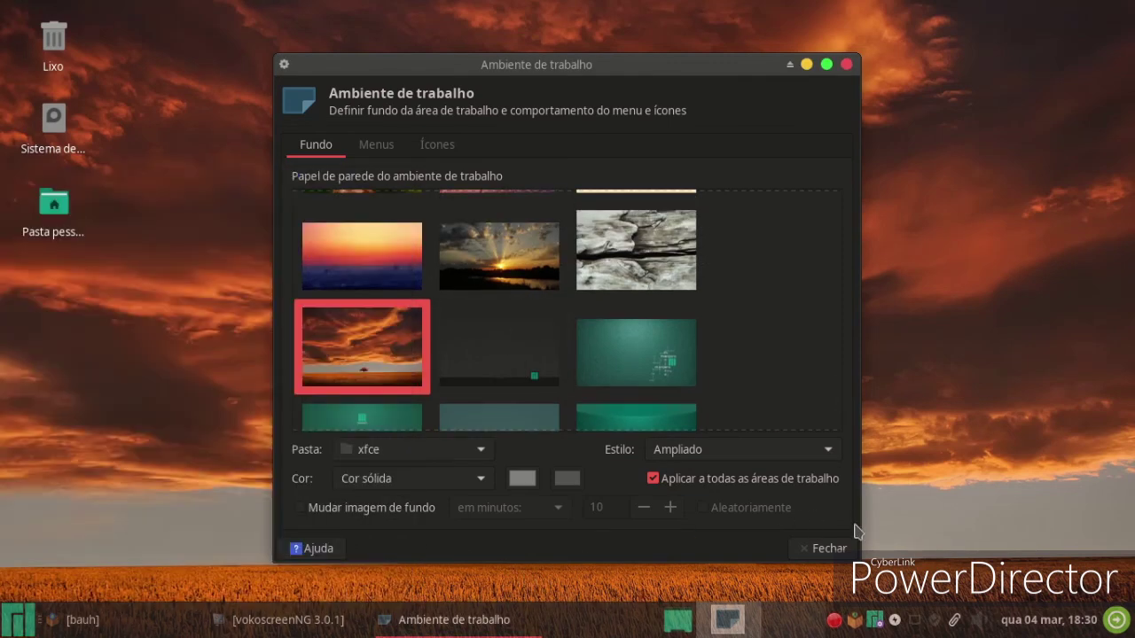
Close the desktop settings and switch to the vokoscreenNG window
left_click(826, 548)
left_click(242, 620)
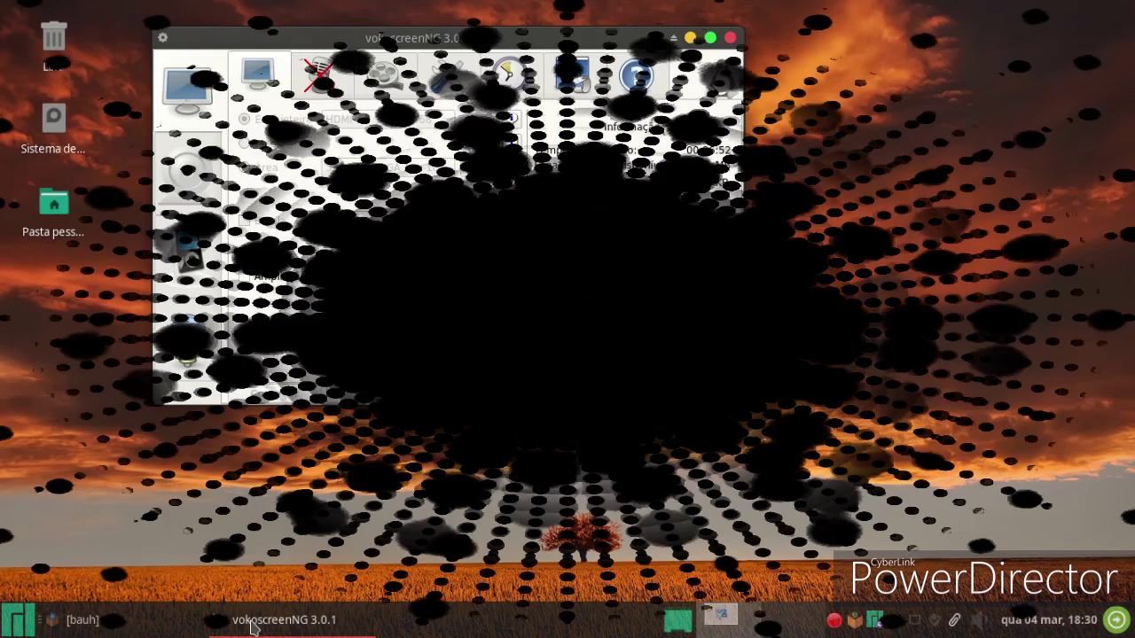